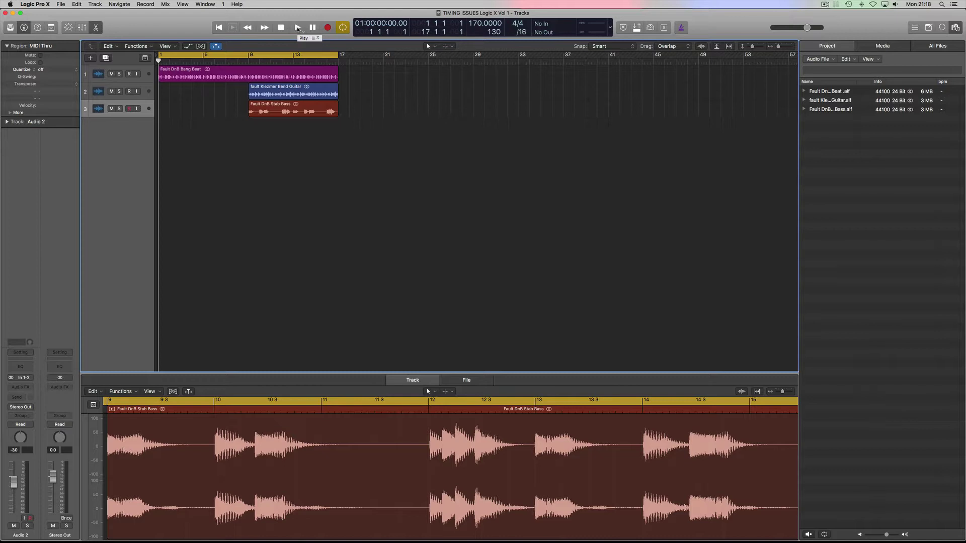
# Step: Play the arrangement from bar 1 to hear the beat alone and then with the guitar and bass
pyautogui.click(297, 28)
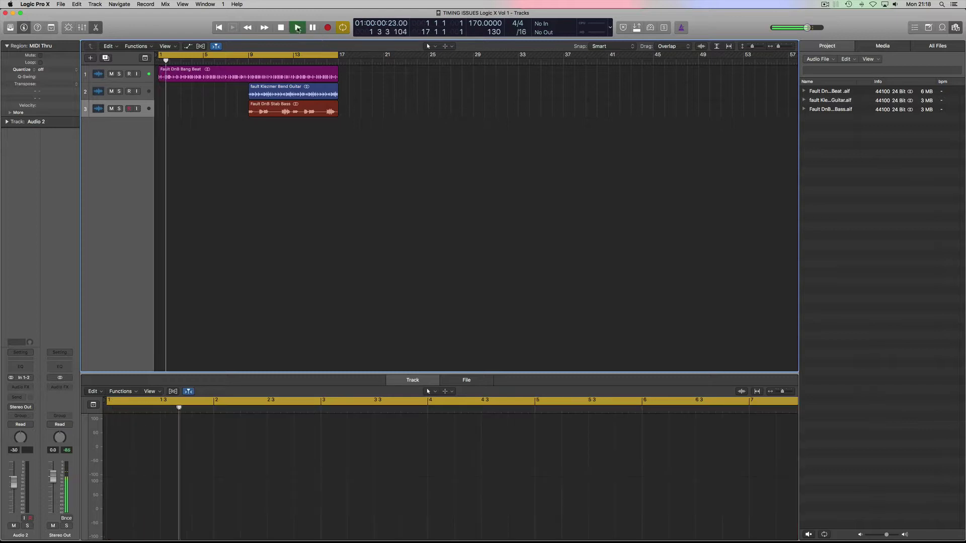
pyautogui.click(297, 27)
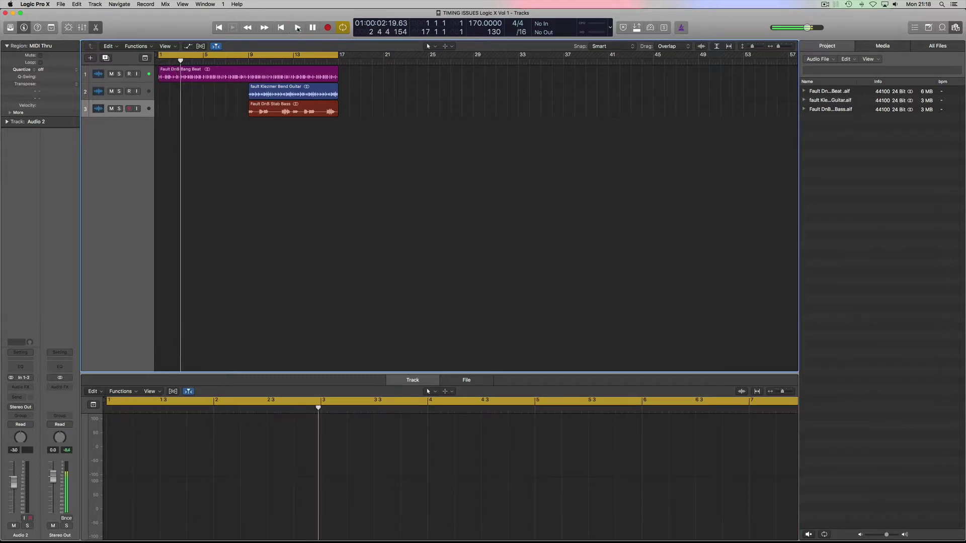
pyautogui.click(250, 57)
pyautogui.press('Return')
pyautogui.press('space')
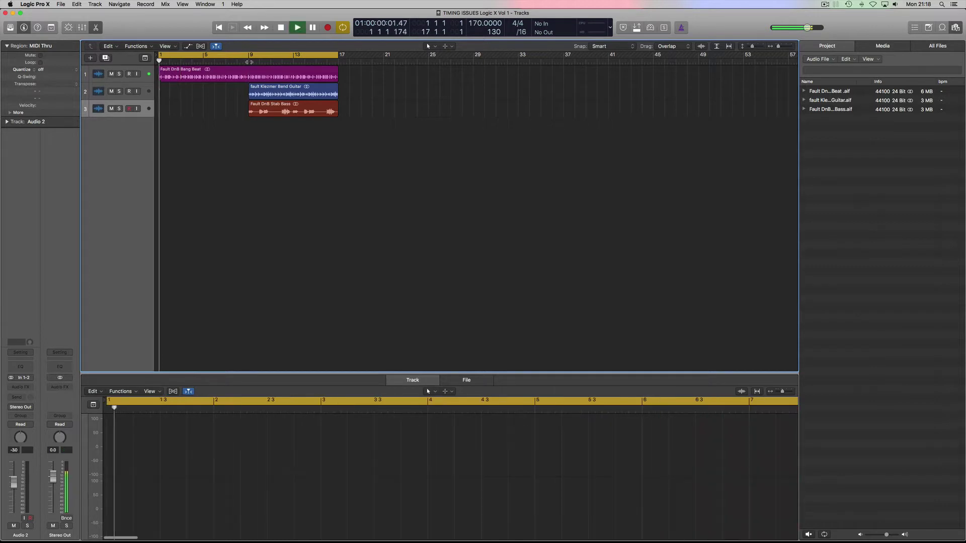
pyautogui.click(250, 56)
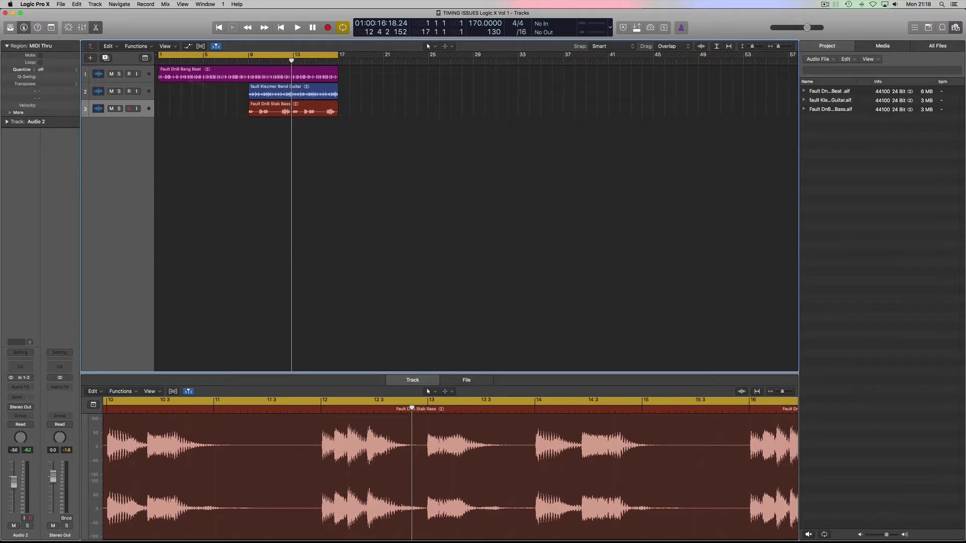
# Step: Solo the Fault DnB Bang Beat track and listen to a short passage of it
pyautogui.click(119, 74)
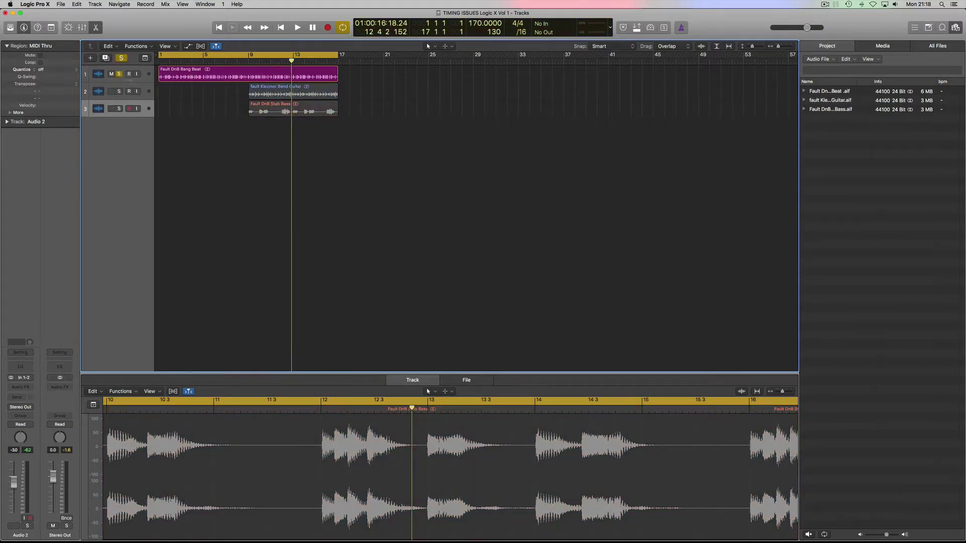
pyautogui.click(119, 91)
pyautogui.click(120, 91)
pyautogui.keyDown('alt'); pyautogui.click(119, 91); pyautogui.keyUp('alt')
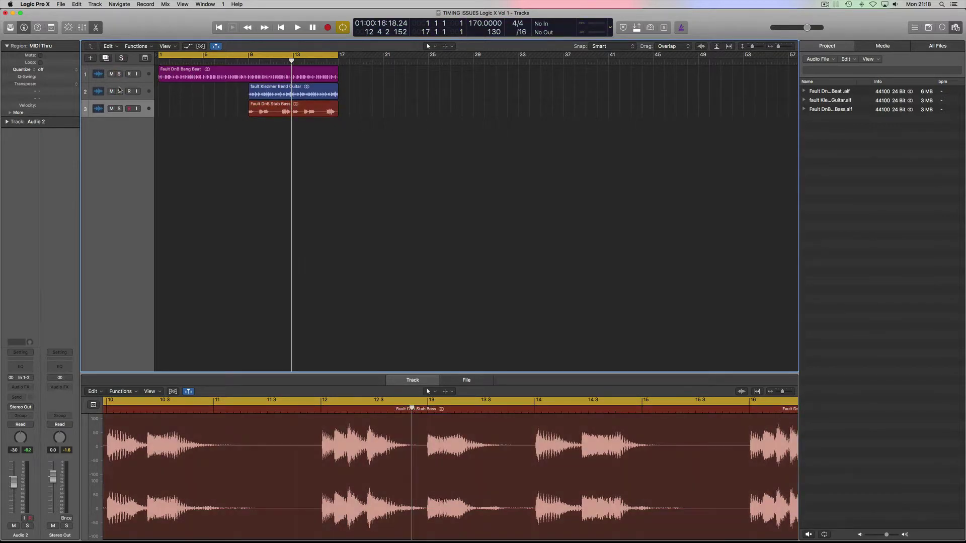
pyautogui.click(119, 91)
pyautogui.click(119, 74)
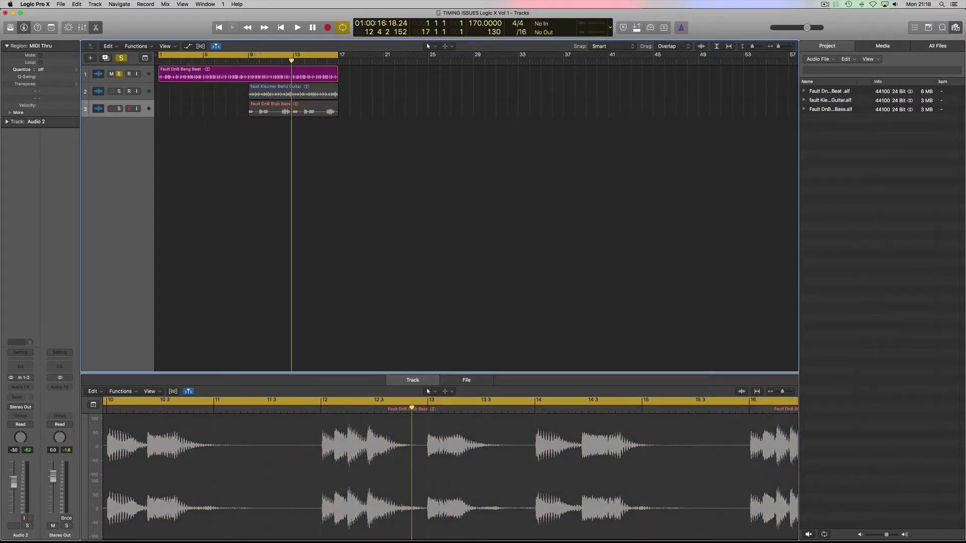
pyautogui.press('space')
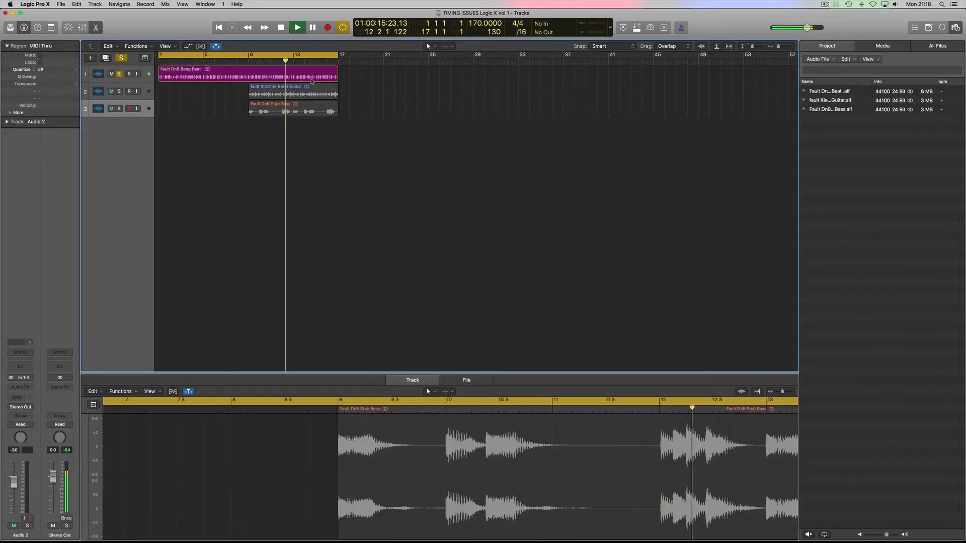
pyautogui.press('space')
# Step: Audition the guitar and bass tracks one at a time in solo, then return the solo to the beat track
pyautogui.click(118, 91)
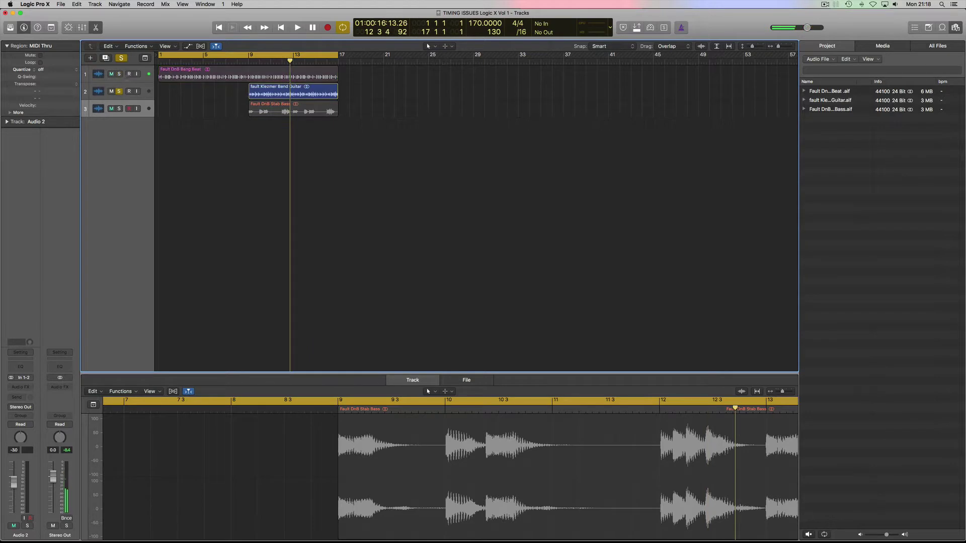
pyautogui.press('space')
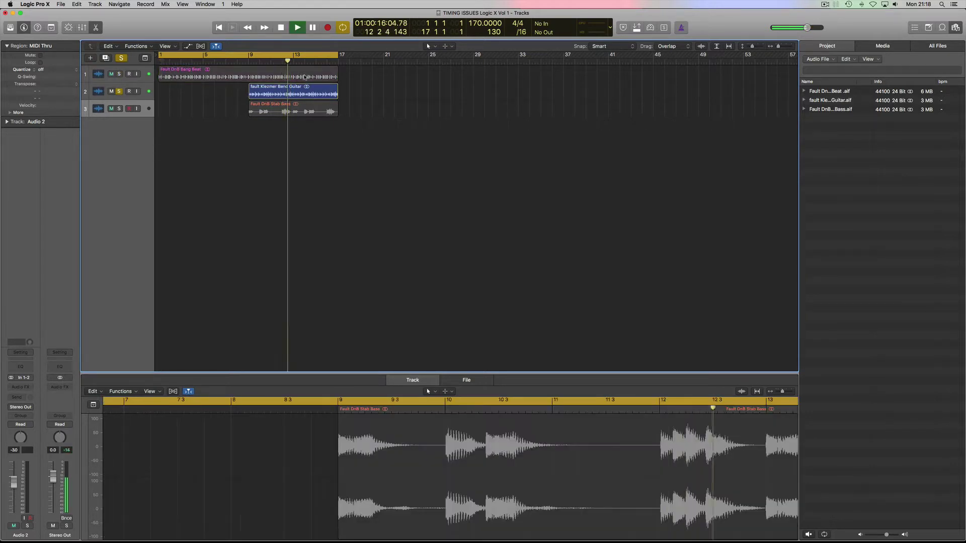
pyautogui.click(119, 108)
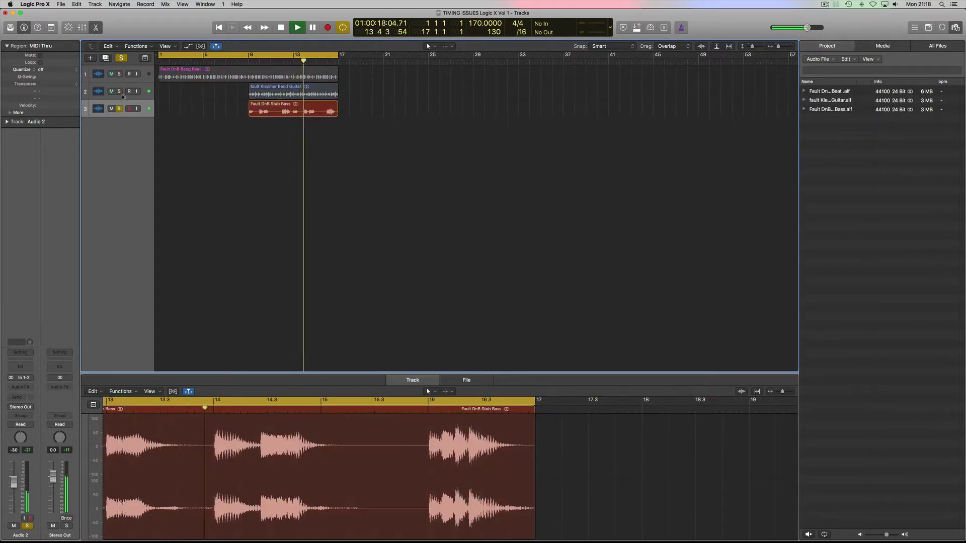
pyautogui.click(216, 75)
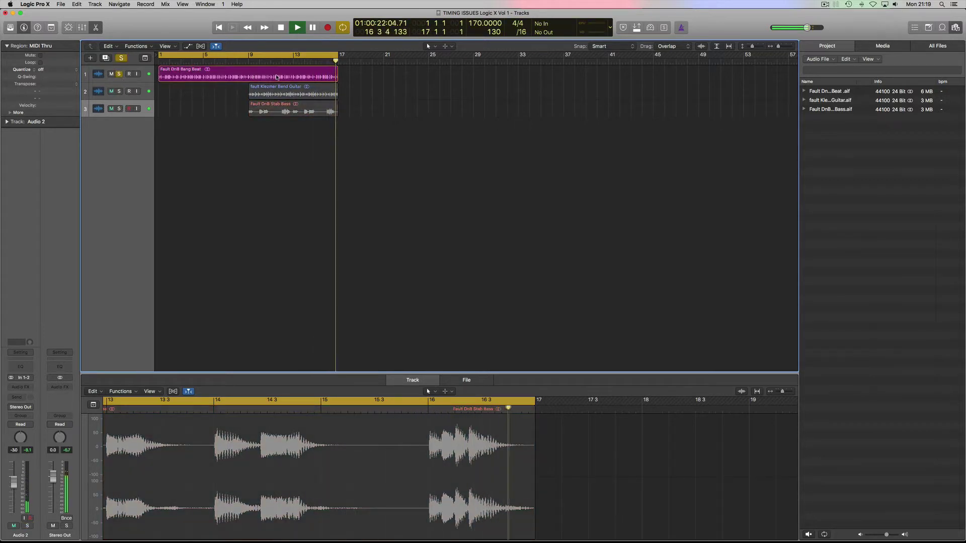
# Step: Shorten the cycle range to run from bar 1 to bar 3 and play the loop
pyautogui.press('space')
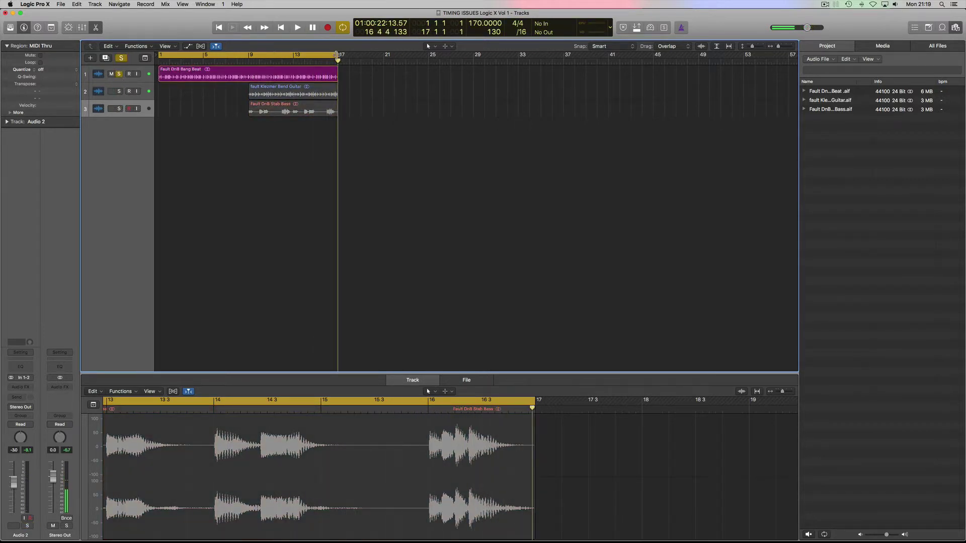
pyautogui.moveTo(336, 54); pyautogui.dragTo(181, 75)
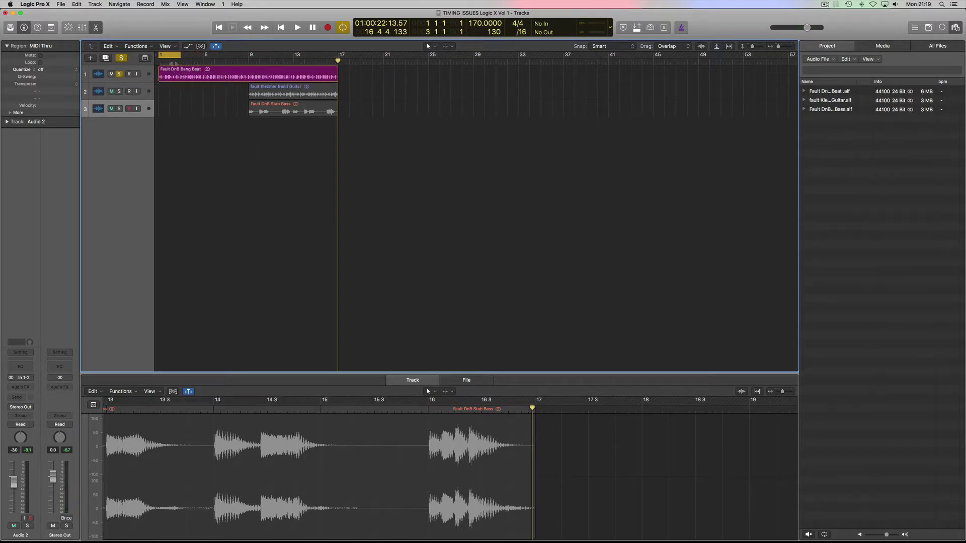
pyautogui.press('space')
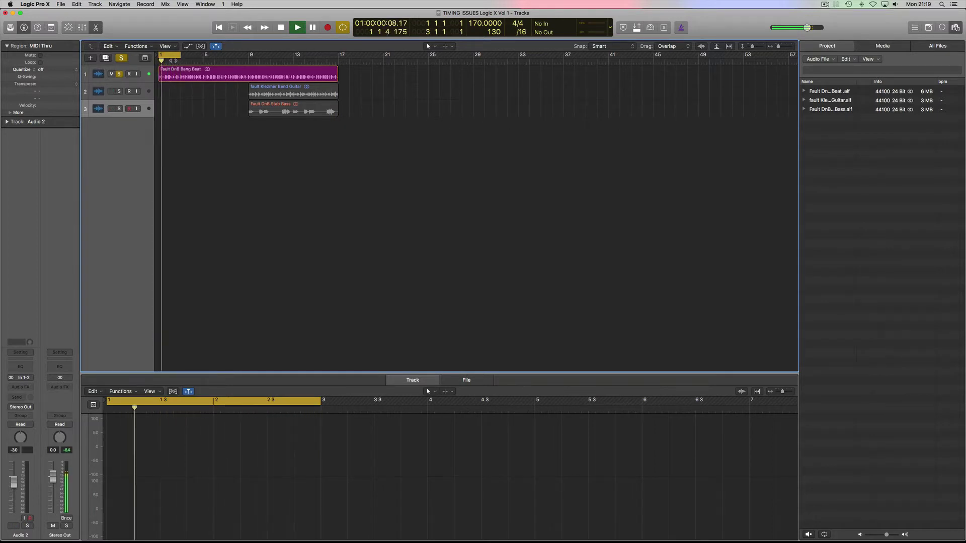
# Step: Examine the enlarged waveform of the beat region in bars 1 and 2 while the loop plays, looking for the mistimed hit
pyautogui.moveTo(778, 46); pyautogui.dragTo(789, 50)
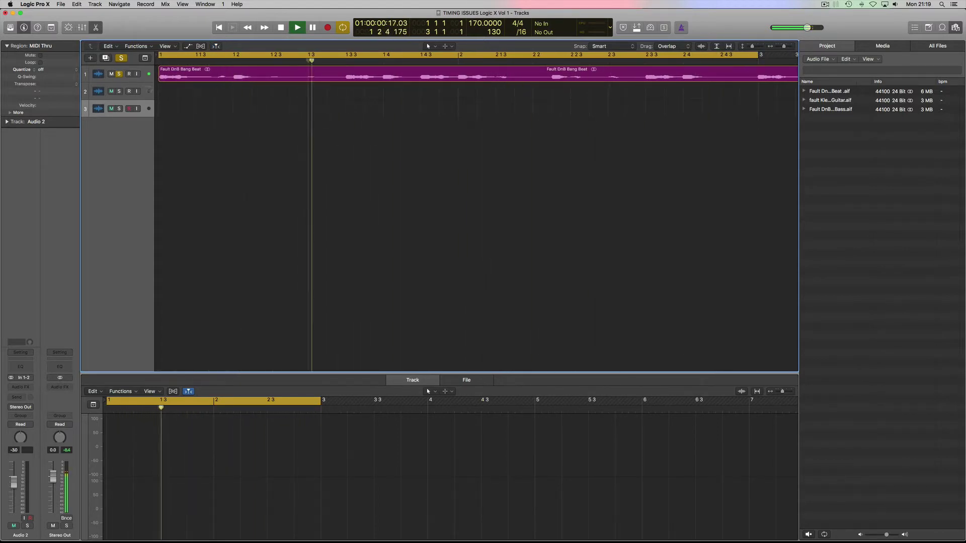
pyautogui.moveTo(124, 85); pyautogui.dragTo(139, 112)
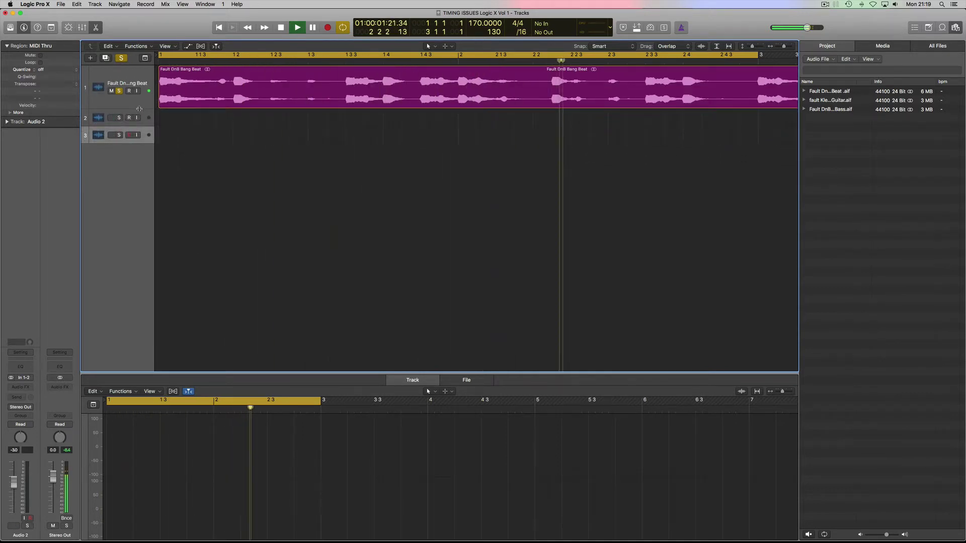
pyautogui.press('super+Down')
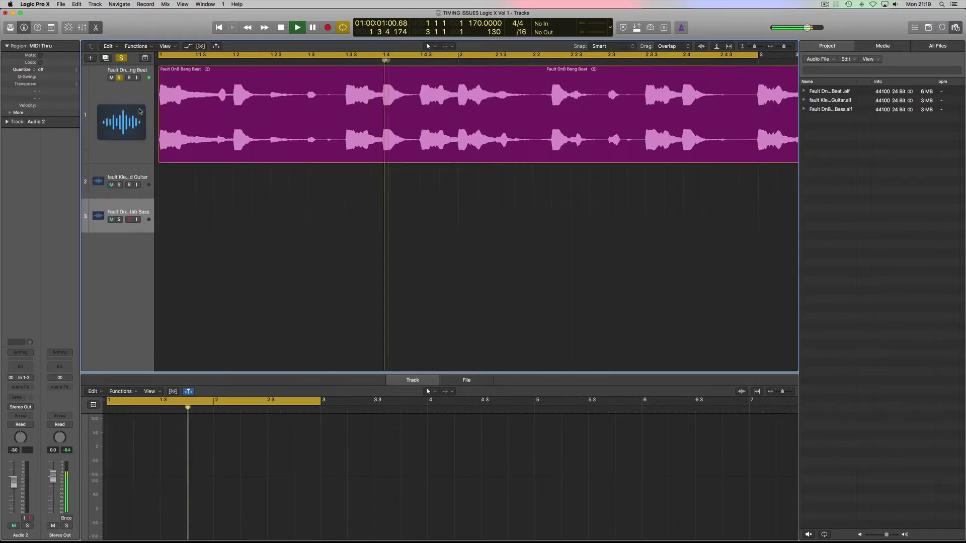
pyautogui.press('super+Right')
pyautogui.press('super+Left')
pyautogui.press('super+Left')
pyautogui.press('super+Left')
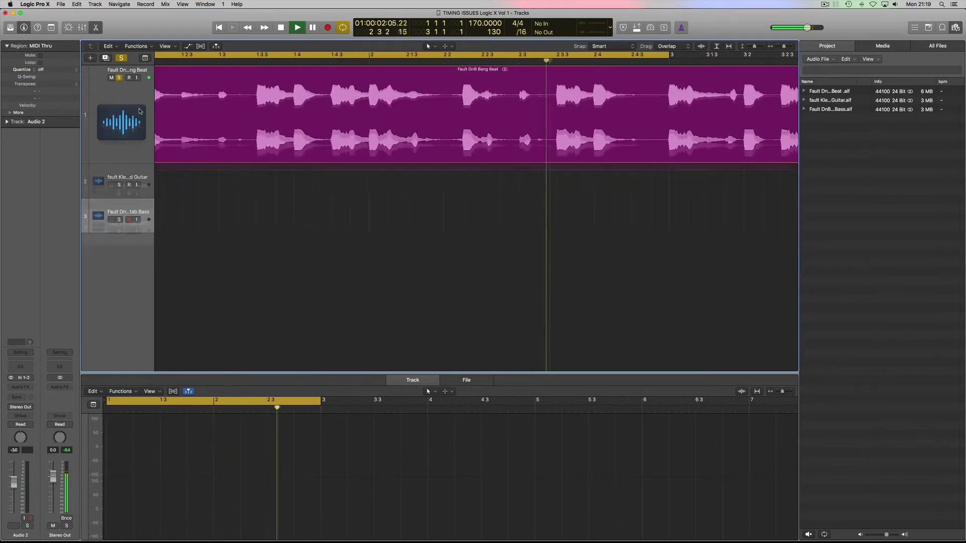
pyautogui.press('super+Down')
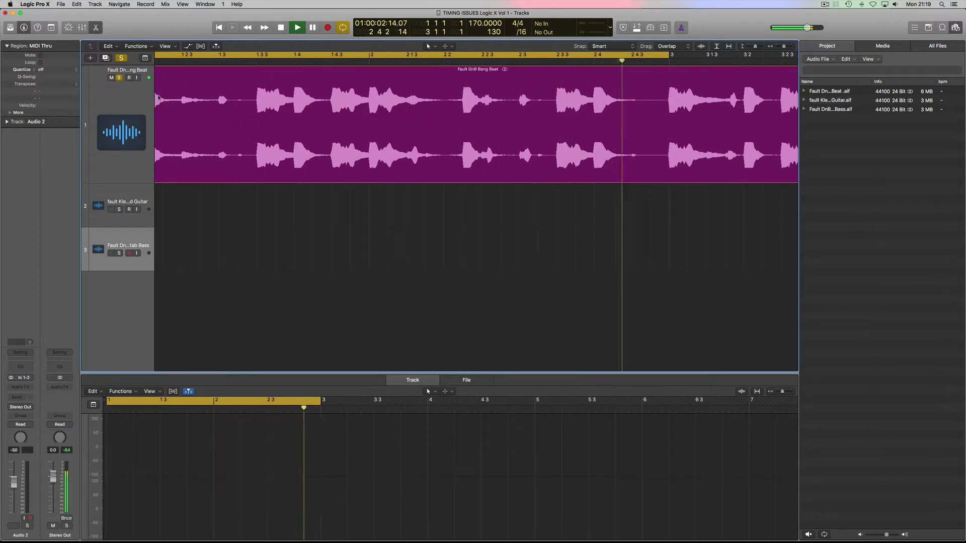
pyautogui.hscroll(-3, 243, 102)
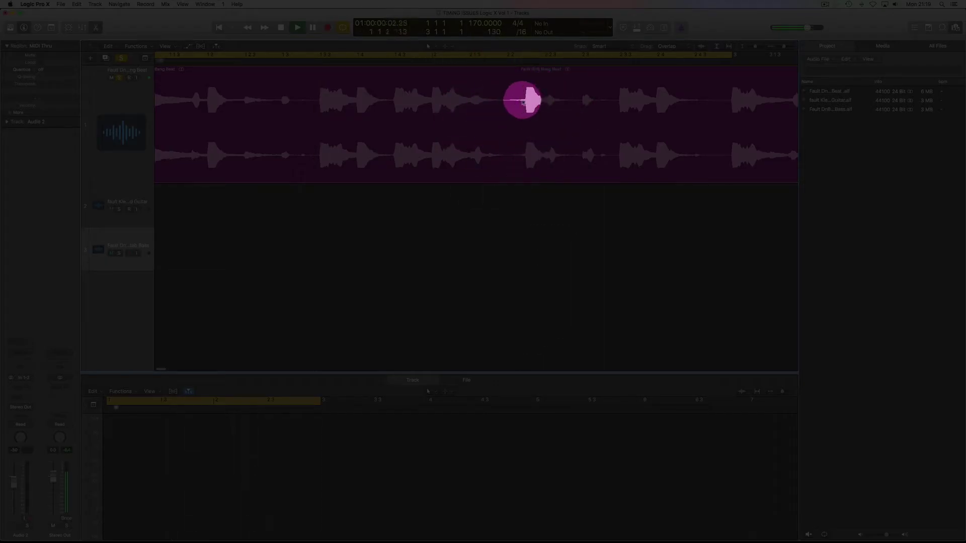
pyautogui.press('space')
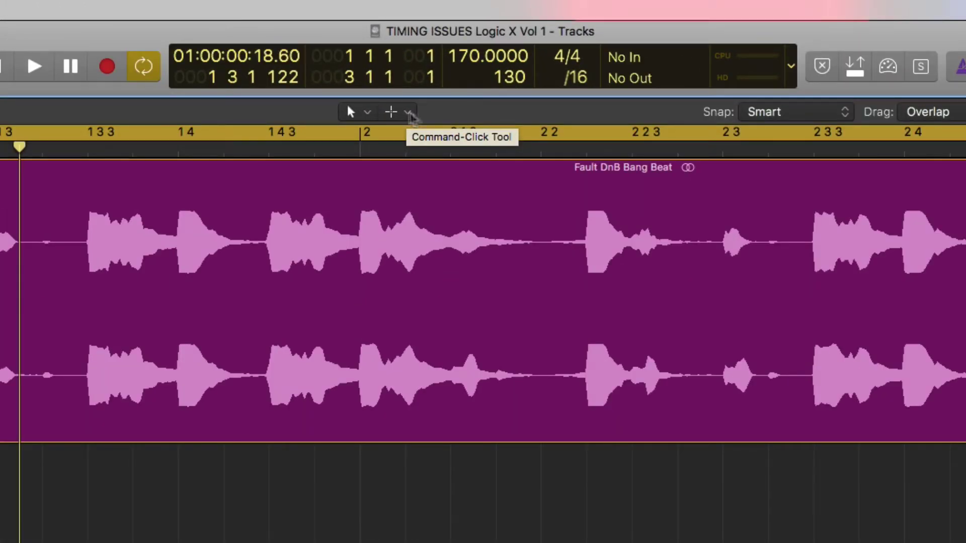
# Step: Assign the Scissors Tool as the Command-Click tool, keeping the Pointer Tool as the main tool
pyautogui.click(407, 112)
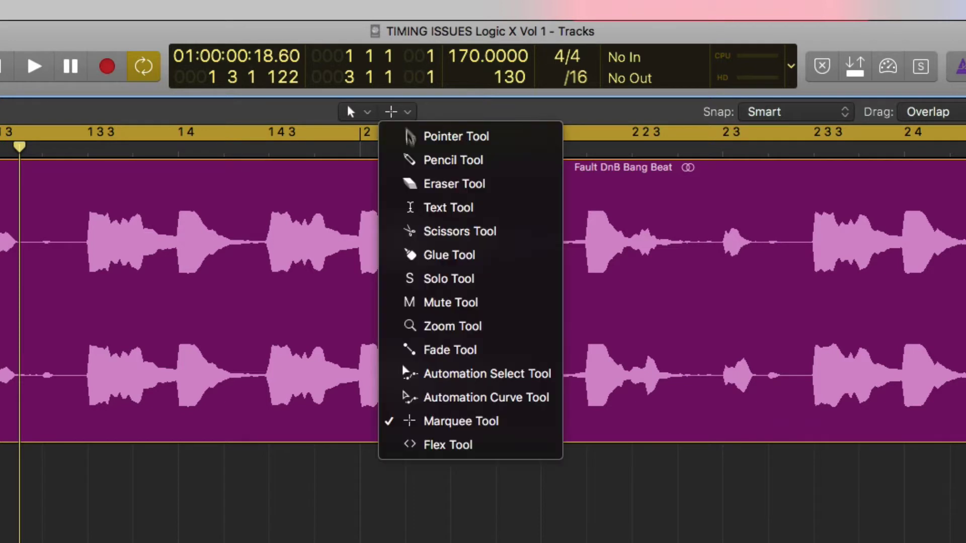
pyautogui.click(481, 234)
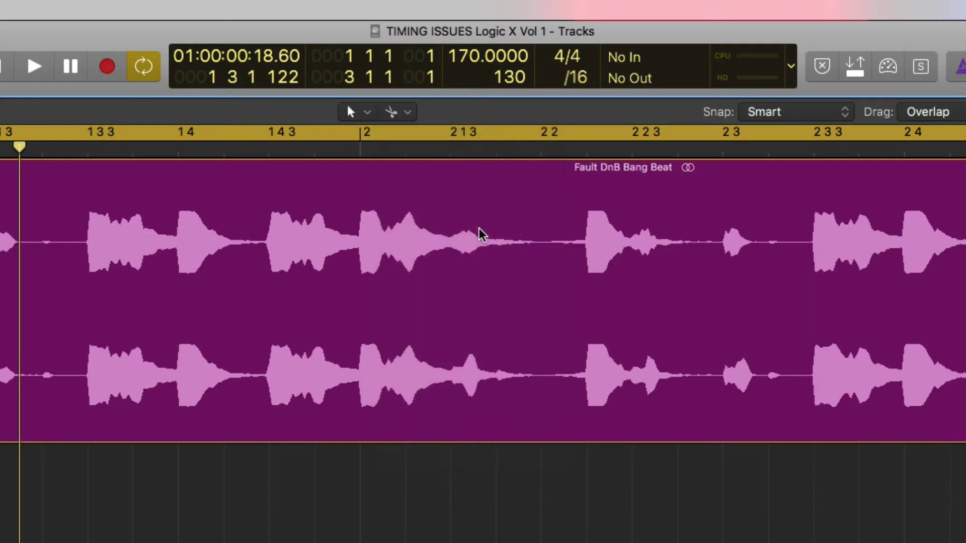
pyautogui.click(407, 115)
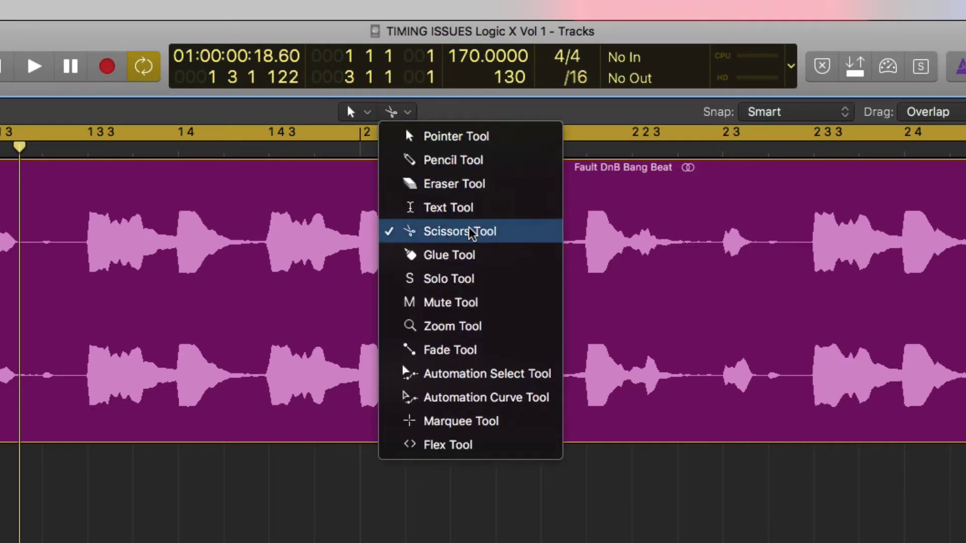
pyautogui.click(414, 231)
pyautogui.click(364, 113)
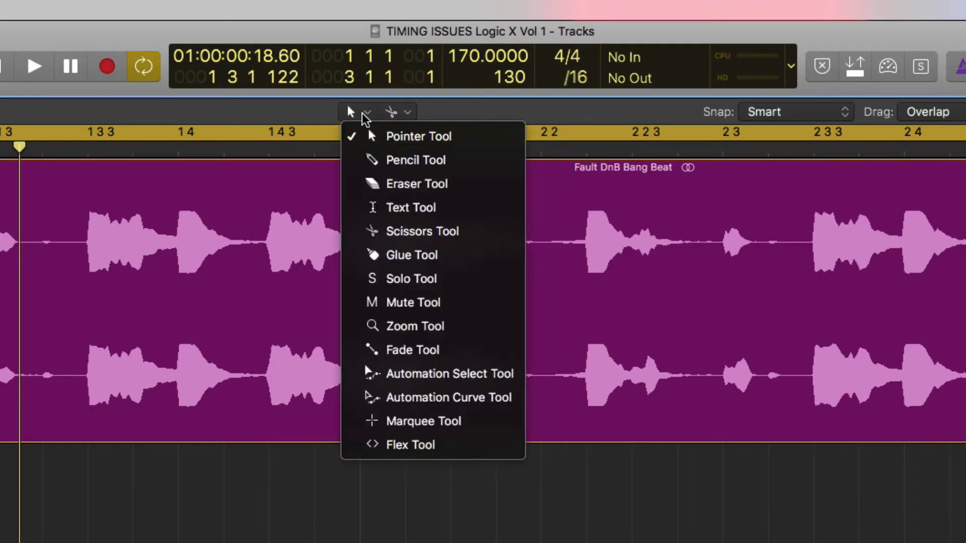
pyautogui.click(366, 112)
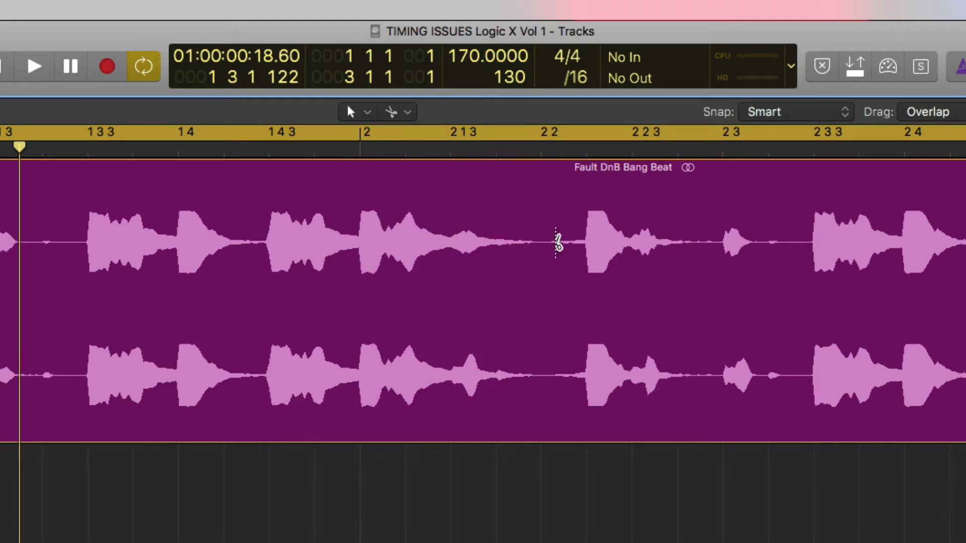
# Step: Try cutting the beat region at three points between 2 1 3 and 2 2 3, then undo the cuts
pyautogui.keyDown('super'); pyautogui.click(557, 242); pyautogui.keyUp('super')
pyautogui.keyDown('super'); pyautogui.click(528, 254); pyautogui.keyUp('super')
pyautogui.keyDown('super'); pyautogui.click(463, 276); pyautogui.keyUp('super')
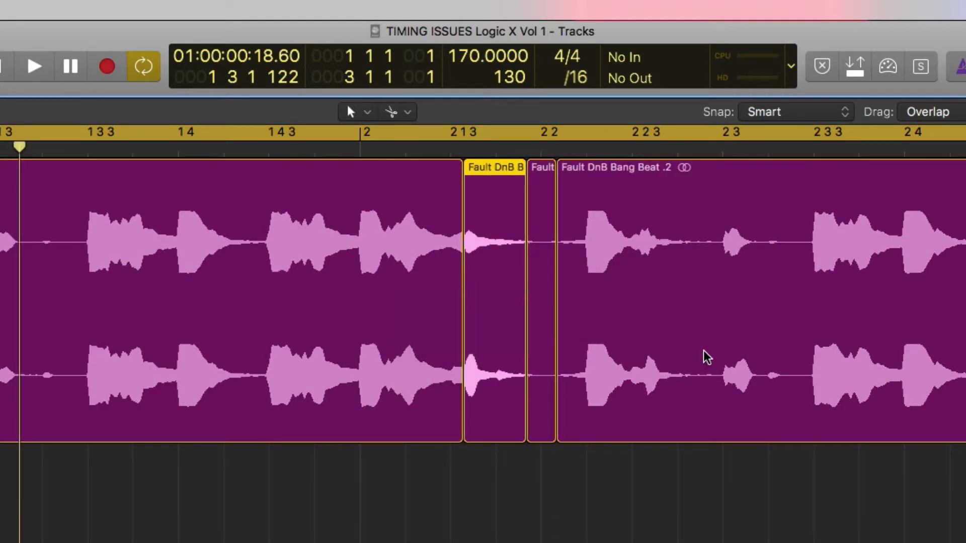
pyautogui.press('space')
pyautogui.press('space')
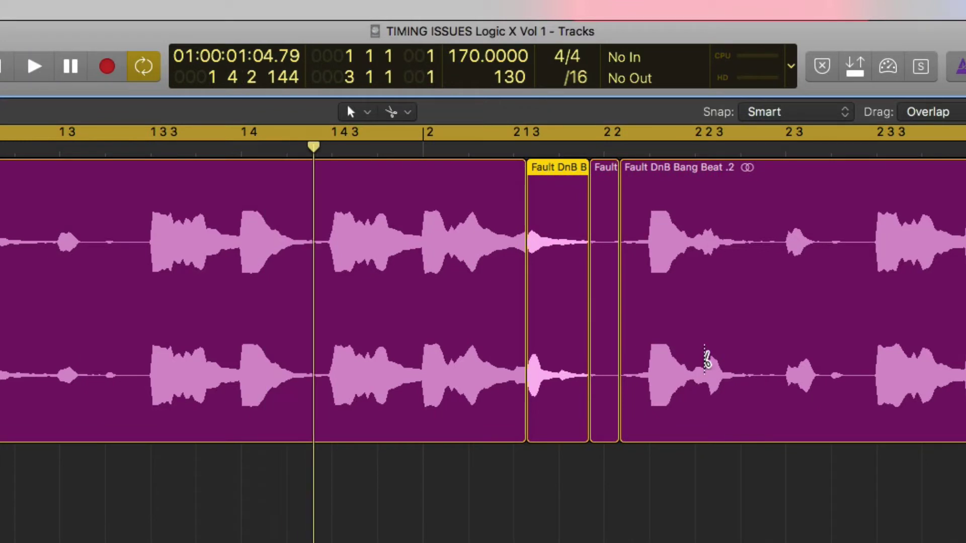
pyautogui.press('super+z')
pyautogui.press('super+z')
pyautogui.press('super+z')
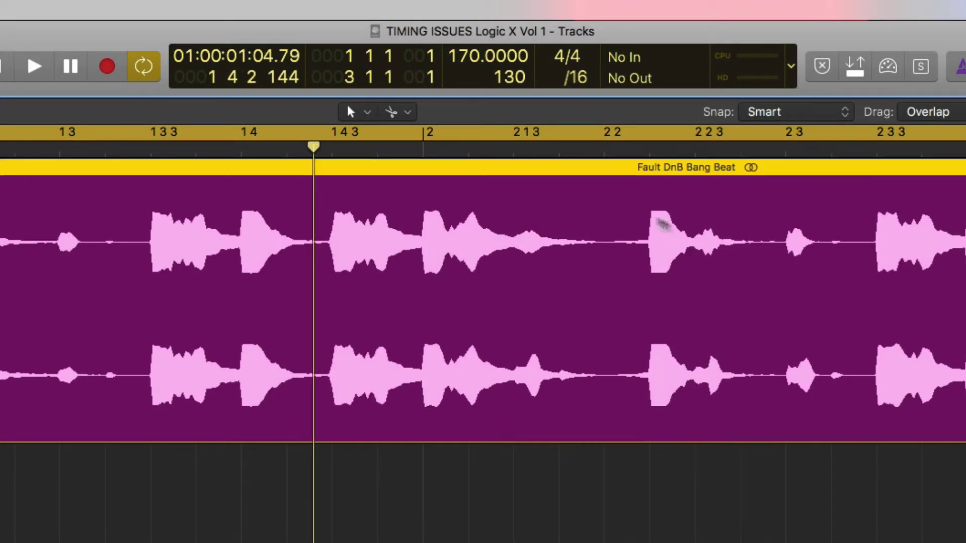
# Step: Isolate the loud hit between 2 2 and 2 2 3 by splitting the beat region at the hit's start and end
pyautogui.hscroll(3, 628, 213)
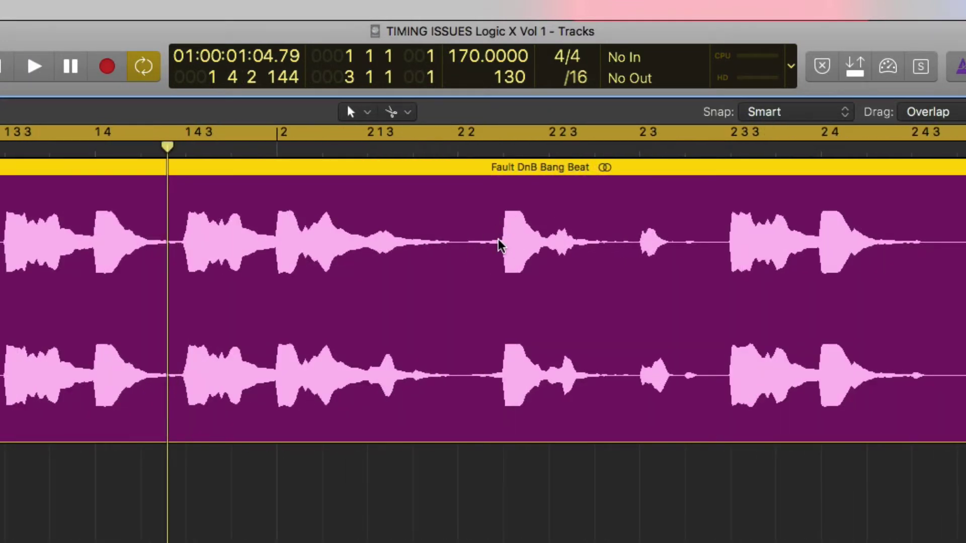
pyautogui.press('space')
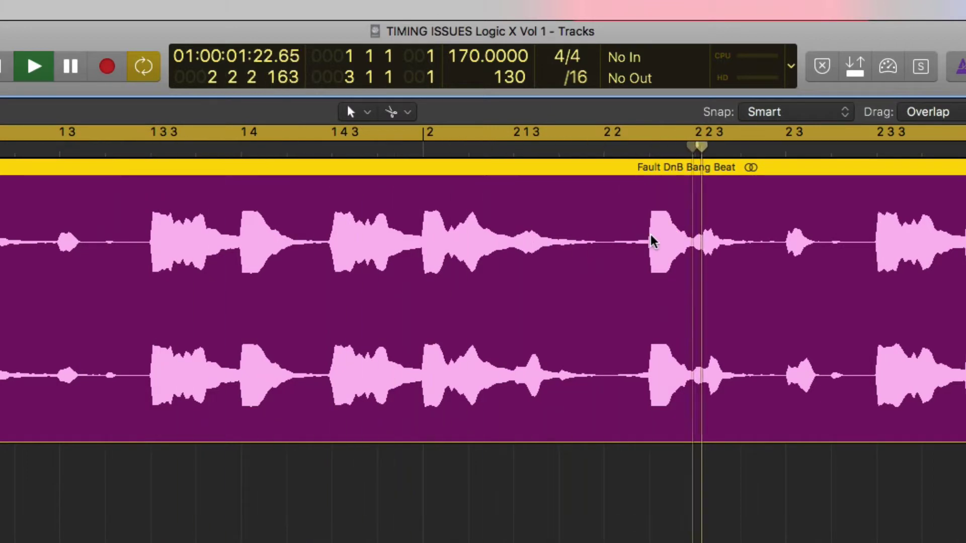
pyautogui.press('space')
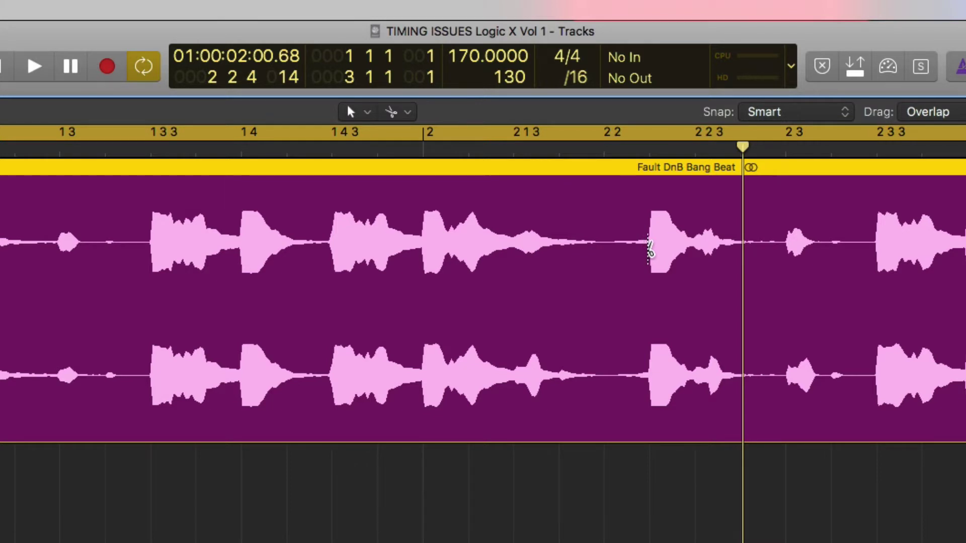
pyautogui.click(649, 249)
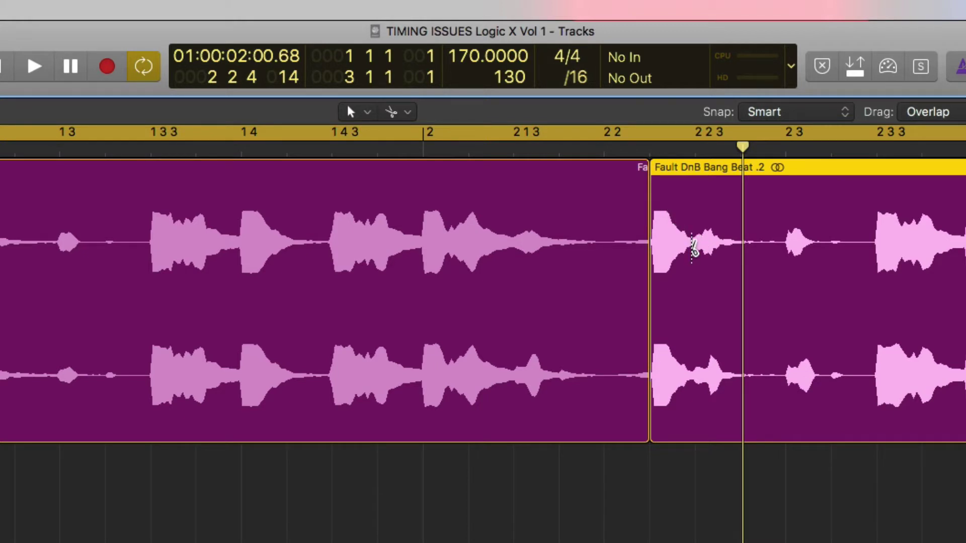
pyautogui.click(692, 250)
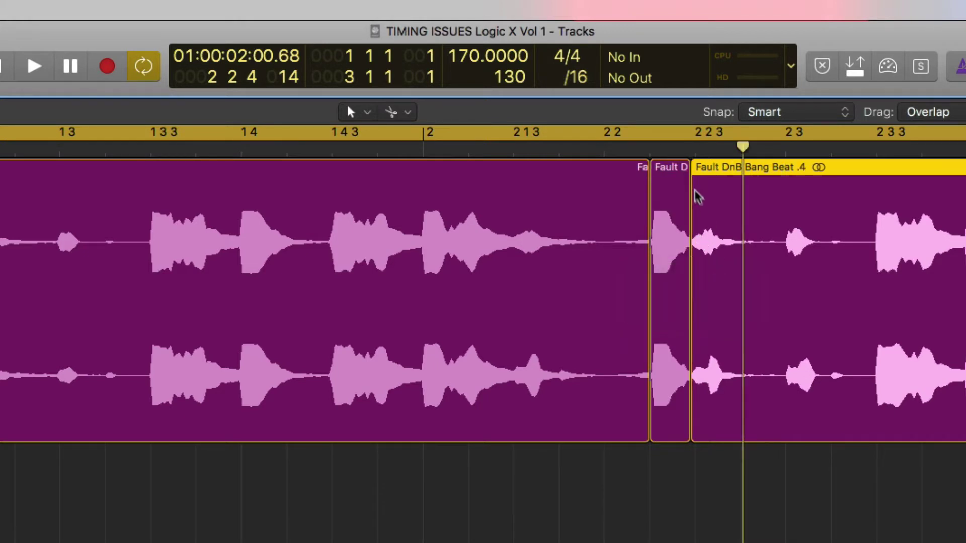
# Step: Set Snap to Bar, try moving the isolated hit earlier, and return Snap to Smart
pyautogui.click(611, 171)
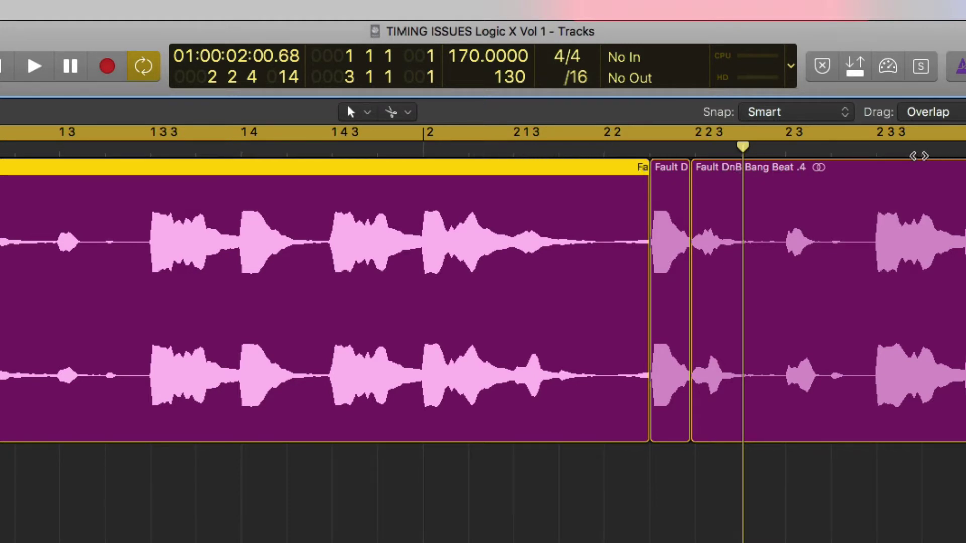
pyautogui.moveTo(821, 120)
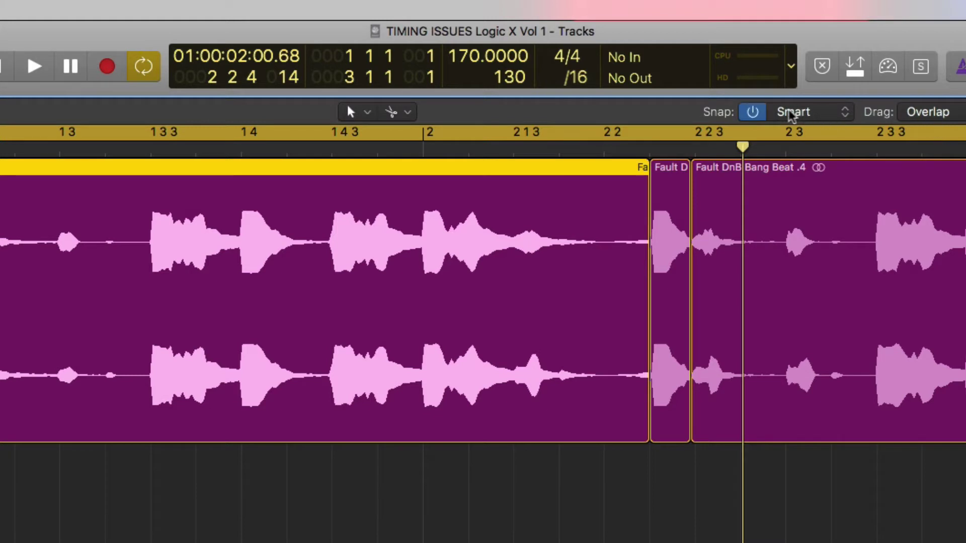
pyautogui.click(819, 120)
pyautogui.click(818, 127)
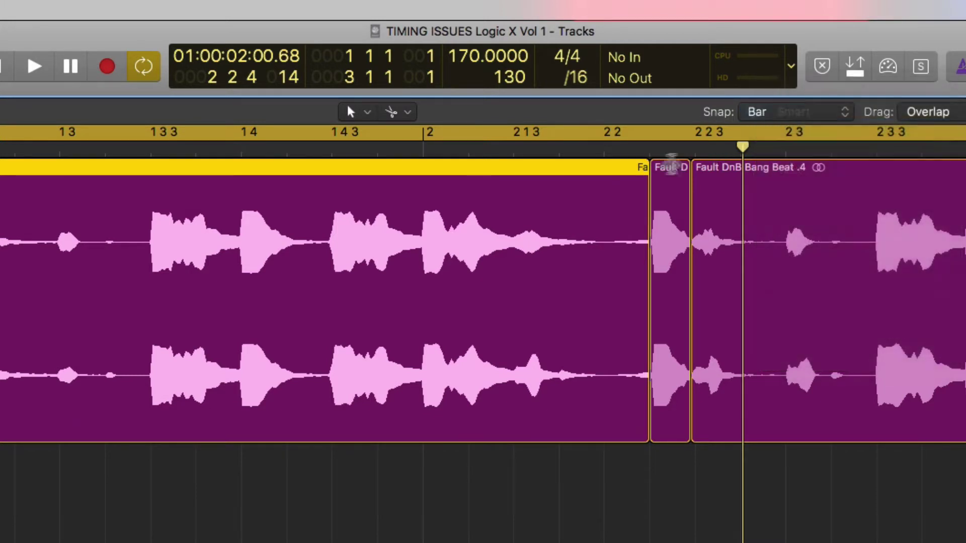
pyautogui.moveTo(667, 171); pyautogui.dragTo(589, 211)
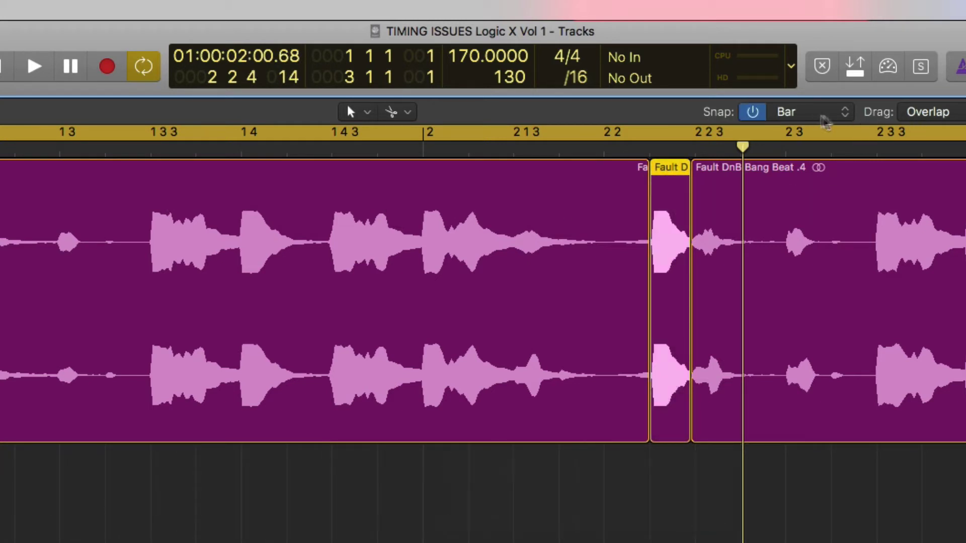
pyautogui.click(824, 121)
pyautogui.click(833, 98)
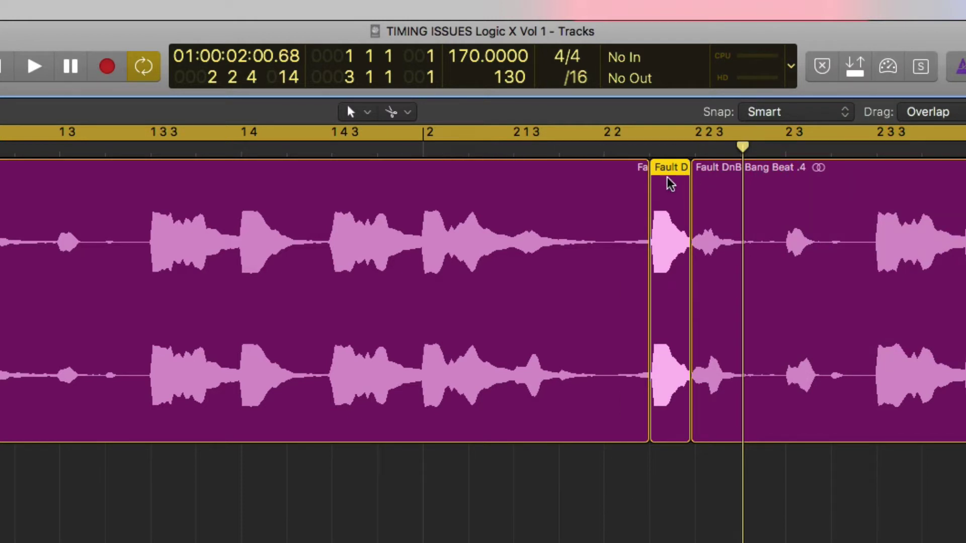
# Step: Trim the end of the preceding beat region back to 2 2, move the isolated hit to start there, and play the loop
pyautogui.click(629, 400)
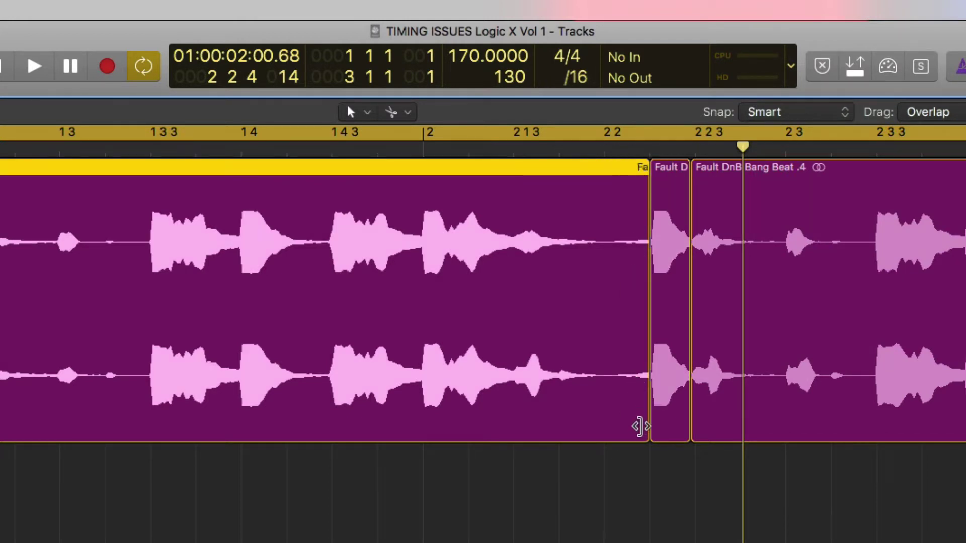
pyautogui.moveTo(633, 428); pyautogui.dragTo(595, 429)
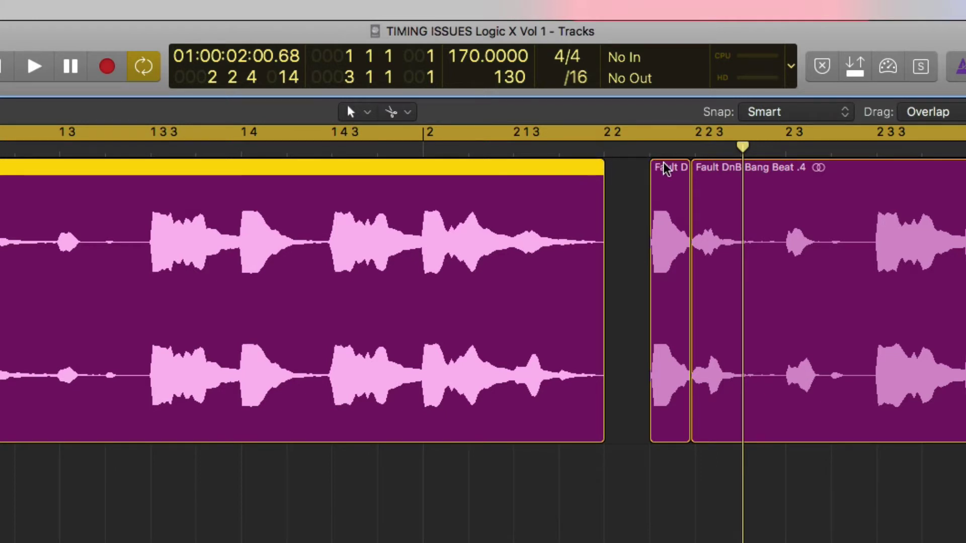
pyautogui.moveTo(662, 167); pyautogui.dragTo(618, 171)
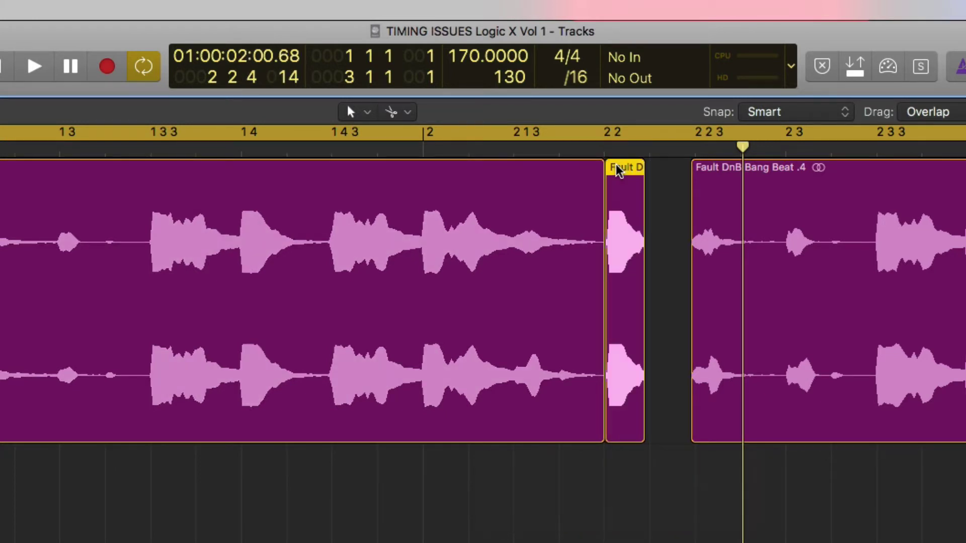
pyautogui.press('space')
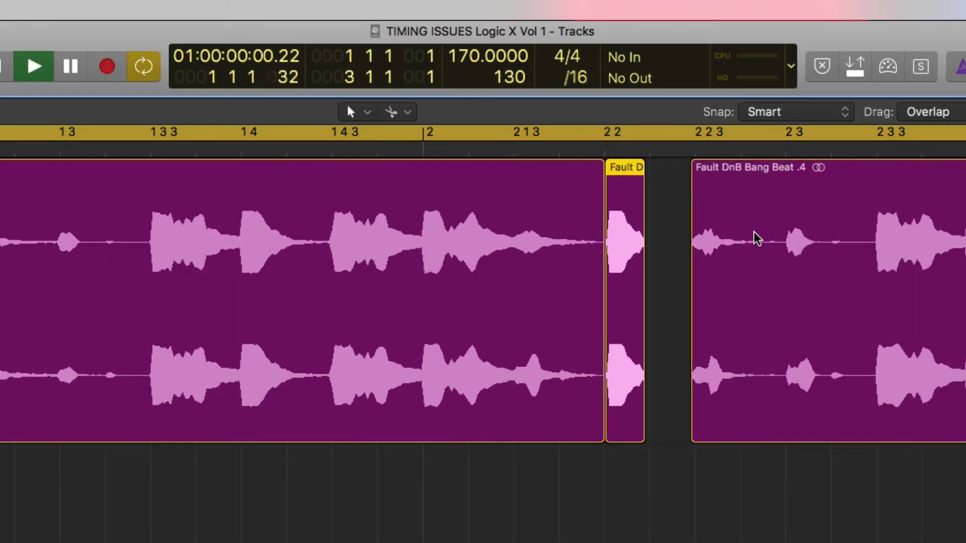
pyautogui.press('space')
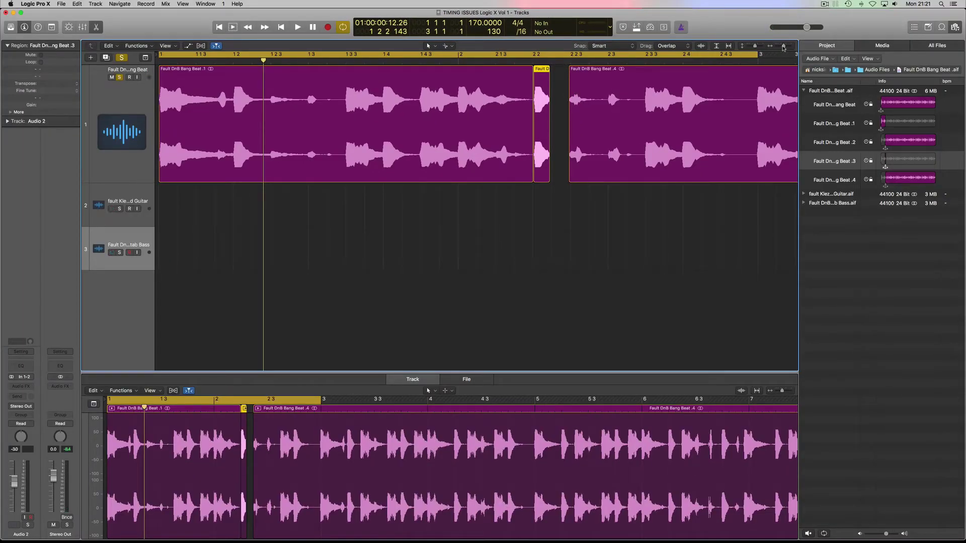
# Step: Audition the beat with the cycle range at bars 3 to 5, and again at bars 5 to 7
pyautogui.moveTo(783, 48); pyautogui.dragTo(781, 46)
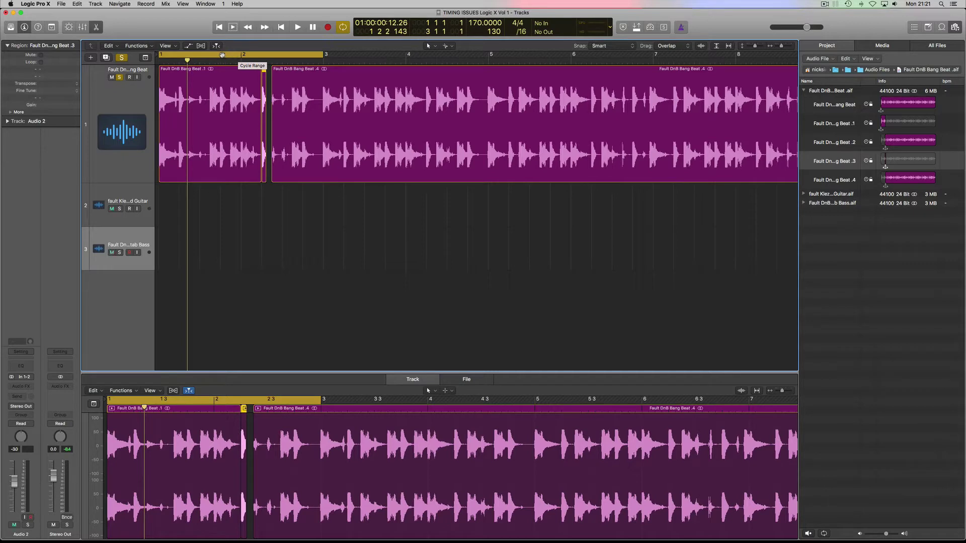
pyautogui.moveTo(222, 54); pyautogui.dragTo(387, 54)
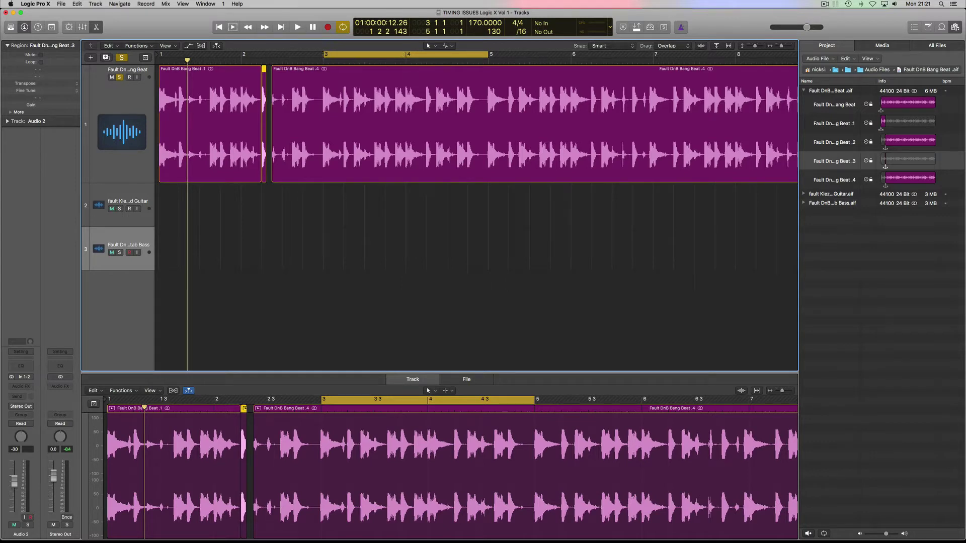
pyautogui.moveTo(404, 54); pyautogui.dragTo(342, 63)
pyautogui.press('space')
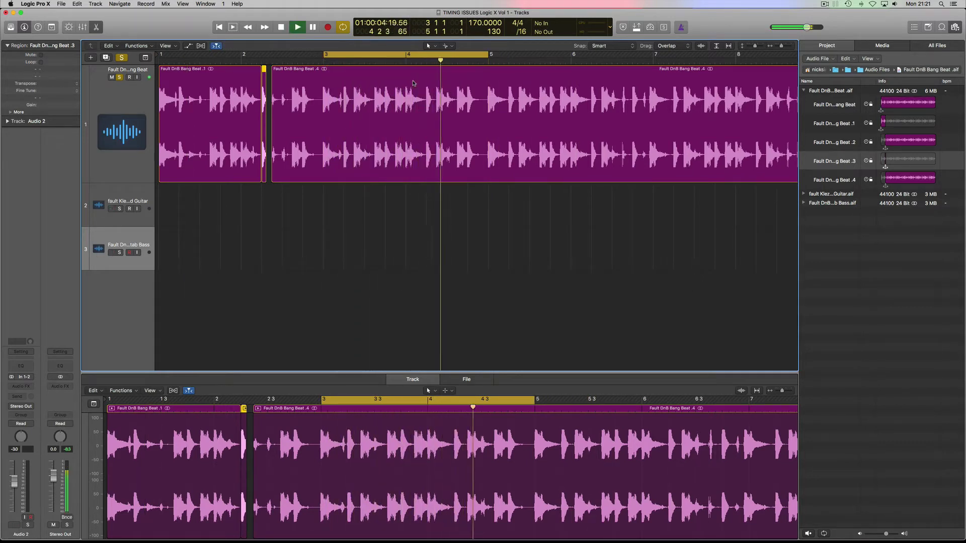
pyautogui.press('space')
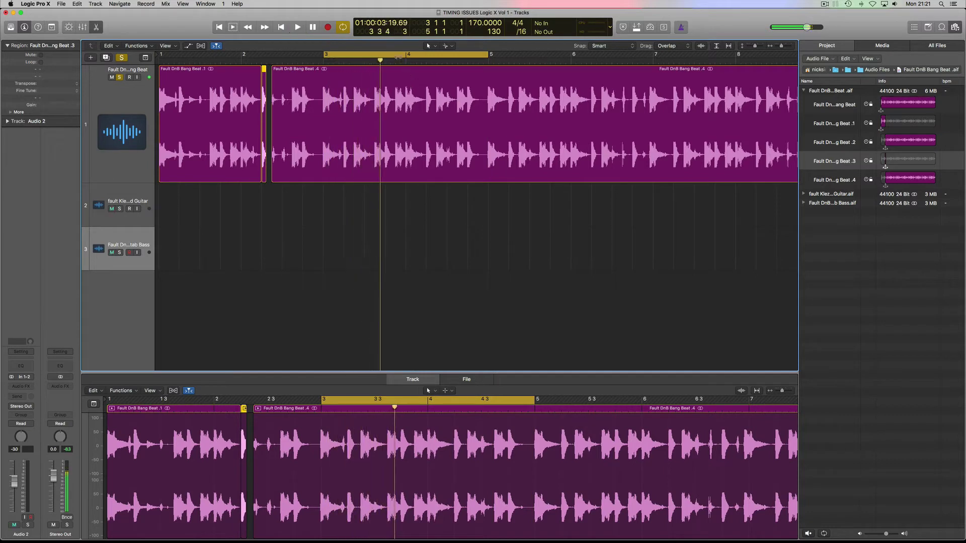
pyautogui.moveTo(397, 55); pyautogui.dragTo(563, 60)
pyautogui.press('space')
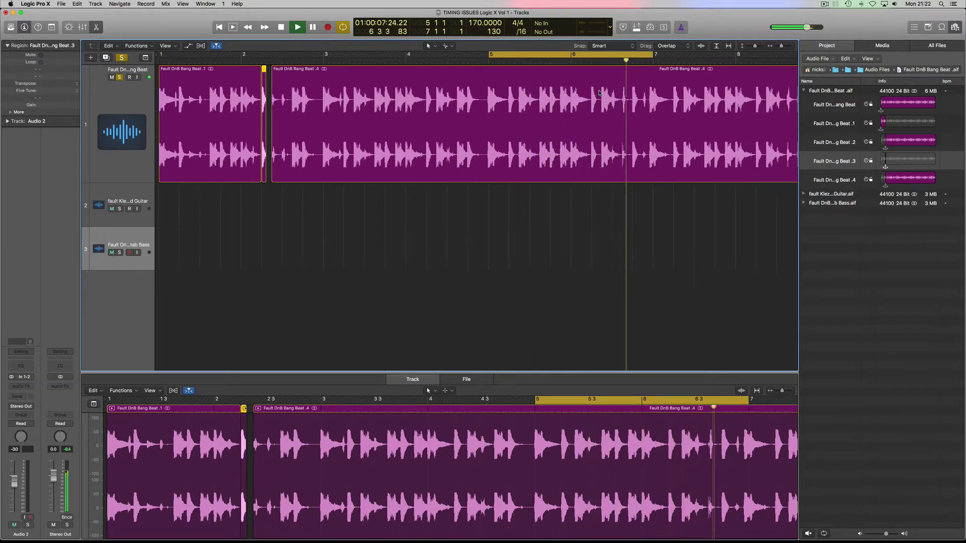
pyautogui.press('space')
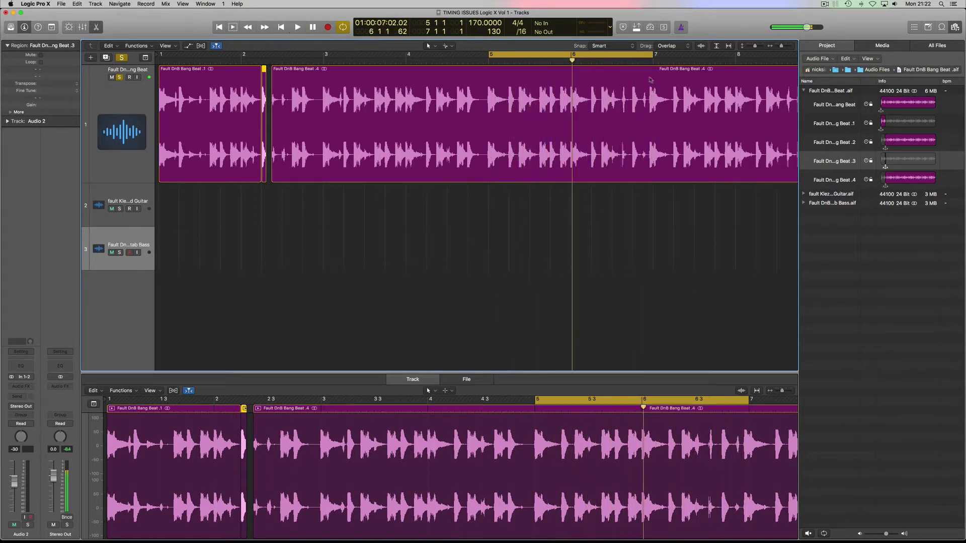
# Step: Set the cycle range to bars 6 to 8 and play the enlarged beat there, checking for mistimed hits
pyautogui.moveTo(585, 56); pyautogui.dragTo(662, 59)
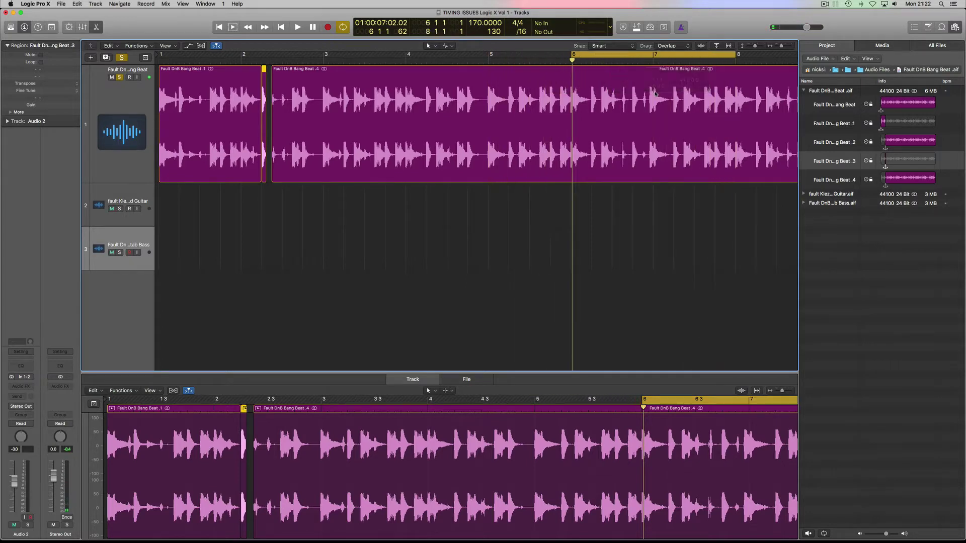
pyautogui.hscroll(8, 676, 113)
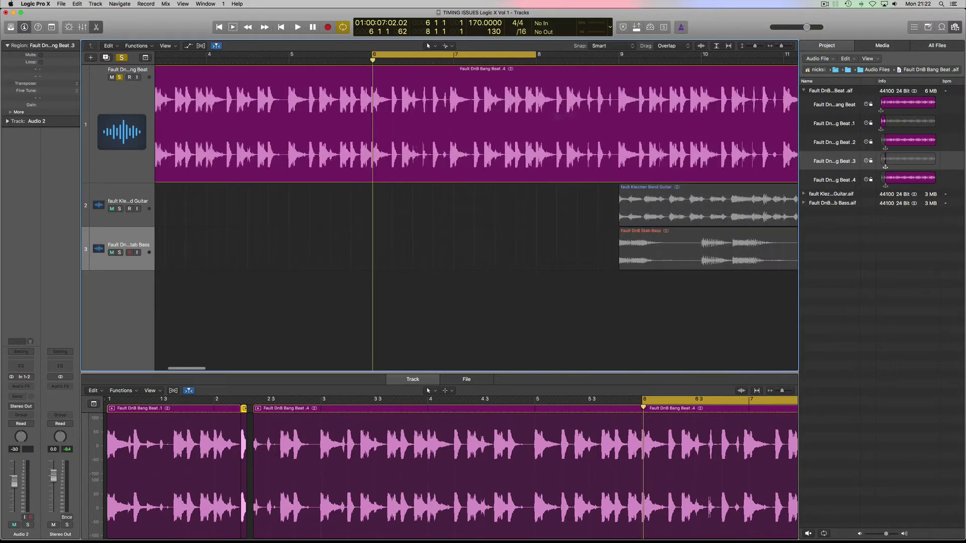
pyautogui.press('space')
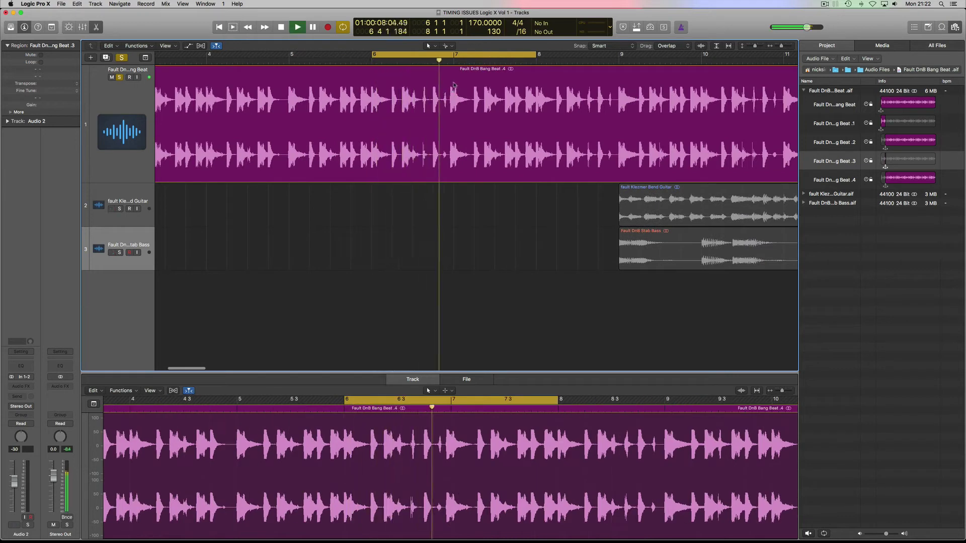
pyautogui.press('space')
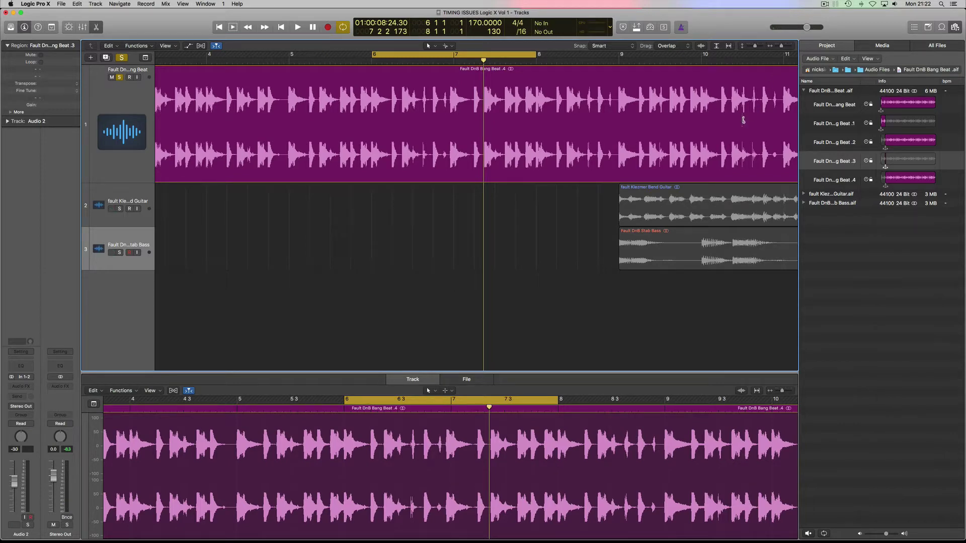
pyautogui.press('super+Right')
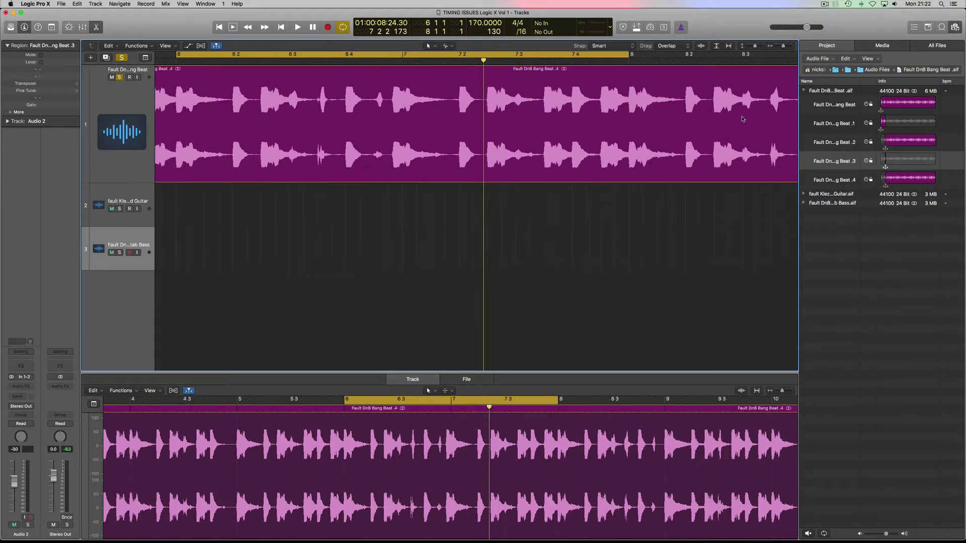
pyautogui.hscroll(-3, 742, 119)
pyautogui.press('space')
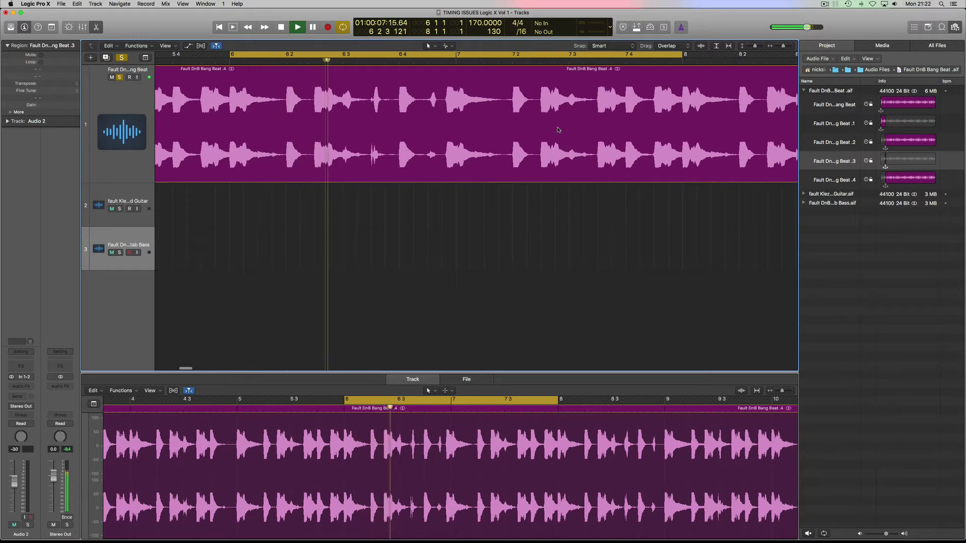
pyautogui.press('space')
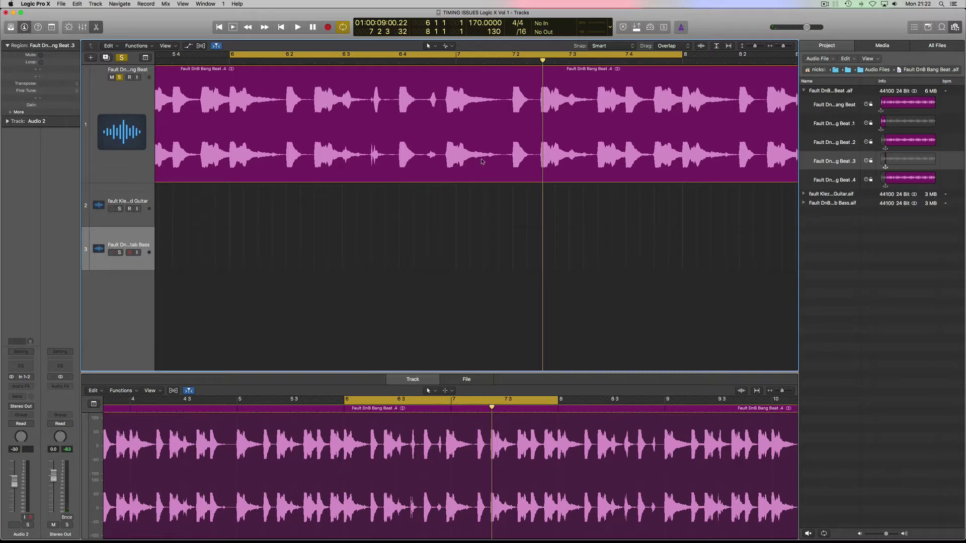
# Step: Enlarge the audio editor pane and show the selected Fault DnB Bang Beat .4 region in it
pyautogui.moveTo(481, 371); pyautogui.dragTo(493, 198)
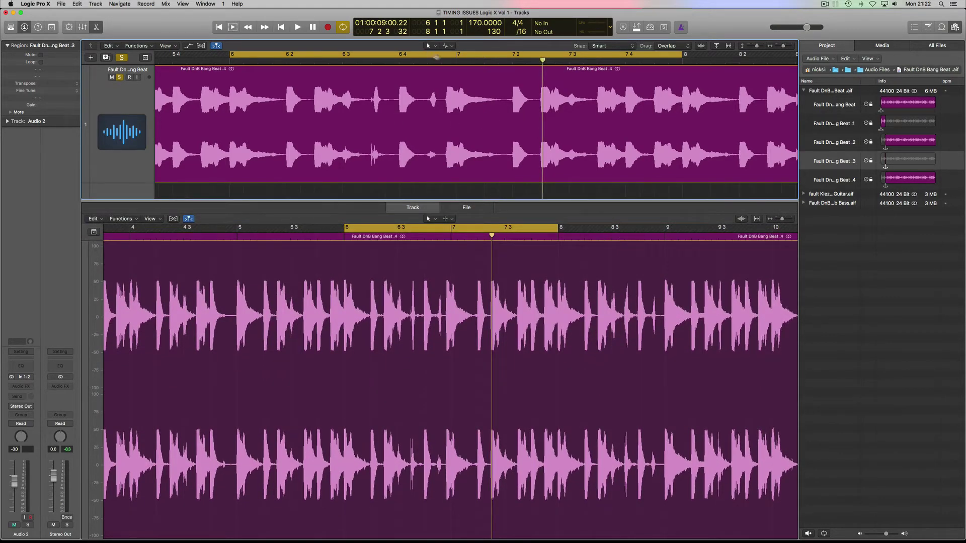
pyautogui.click(460, 72)
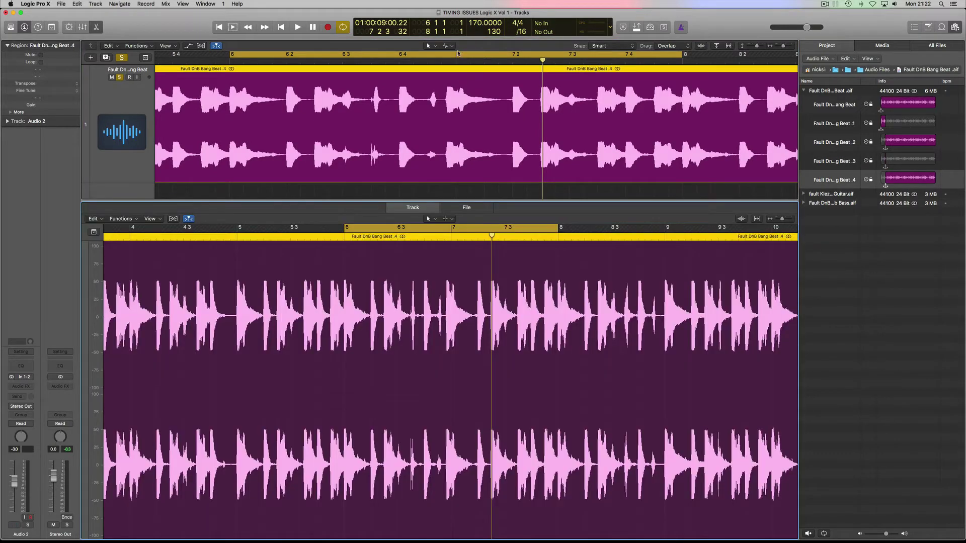
pyautogui.click(463, 71)
pyautogui.press('e')
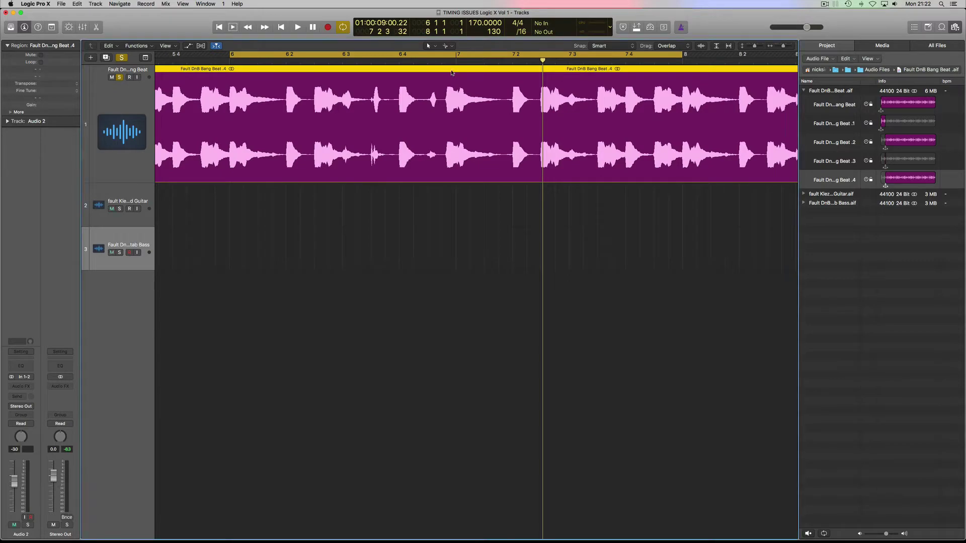
pyautogui.press('e')
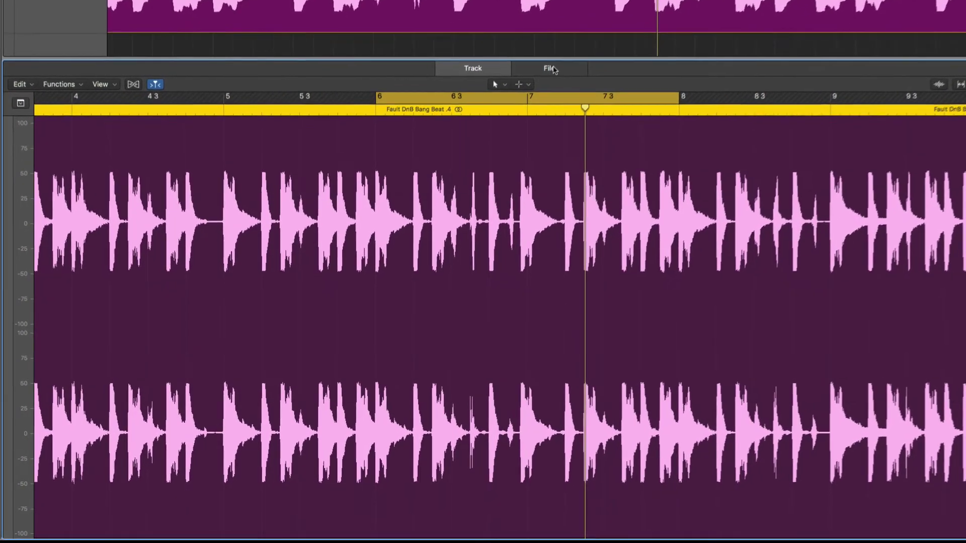
# Step: Enable Transient Editing Mode in the File editor for the beat and examine the transient markers along its waveform
pyautogui.click(500, 161)
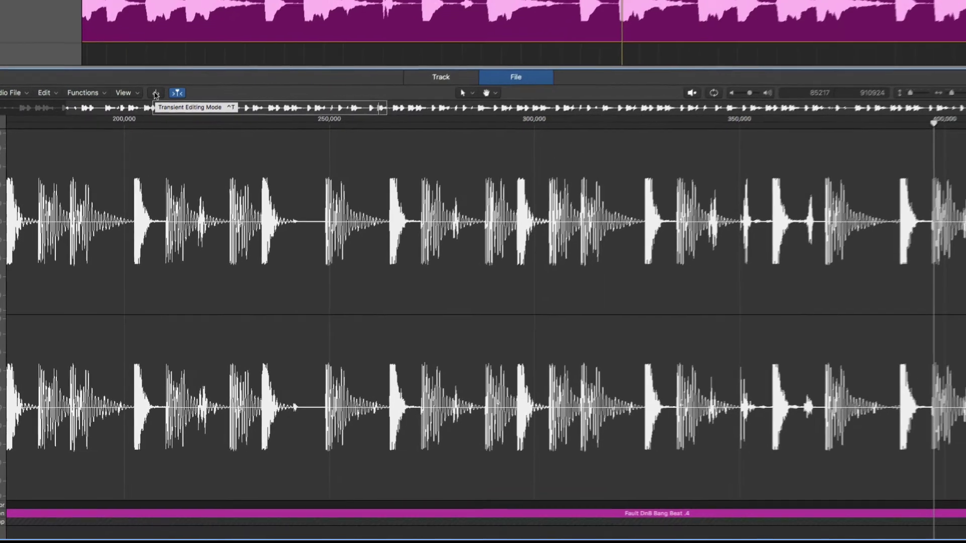
pyautogui.click(173, 40)
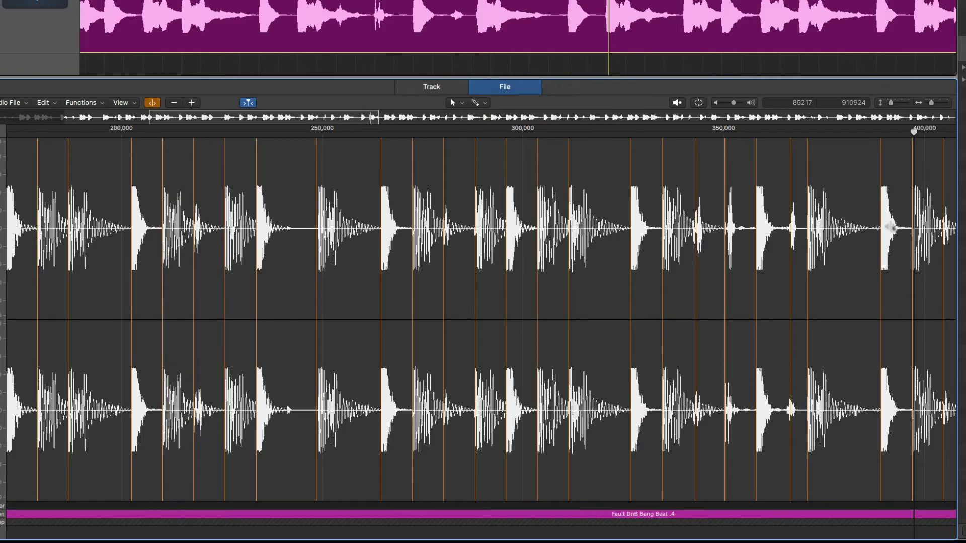
pyautogui.hscroll(5, 905, 232)
pyautogui.hscroll(10, 901, 232)
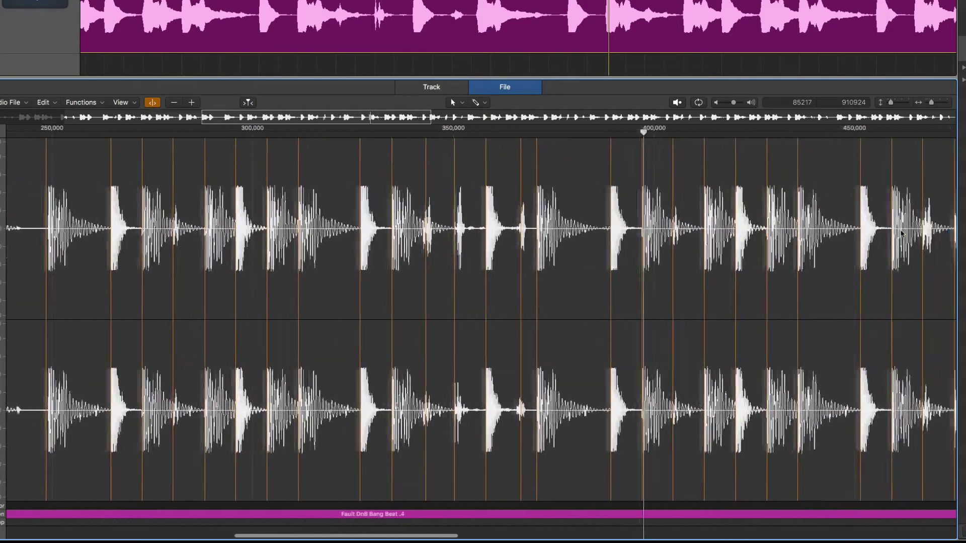
pyautogui.hscroll(15, 902, 233)
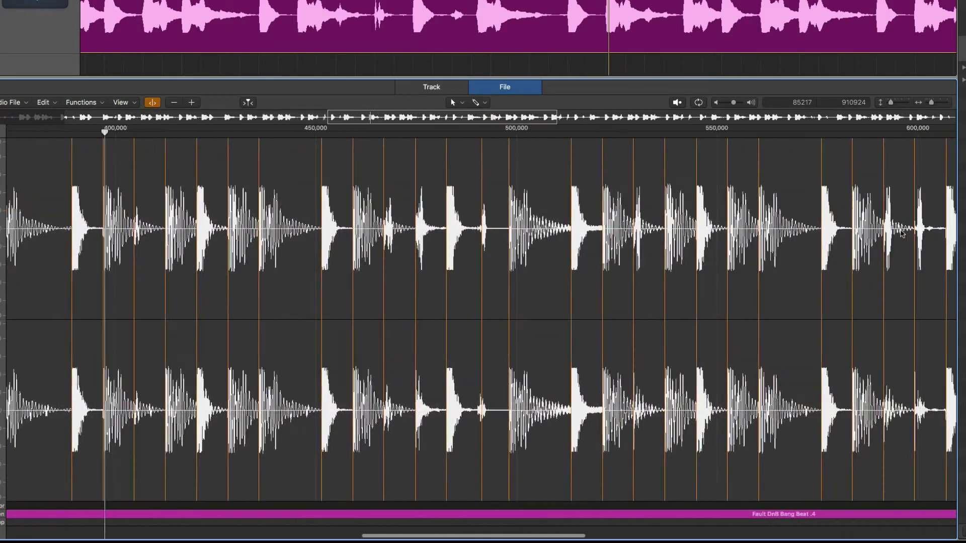
pyautogui.hscroll(-10, 902, 233)
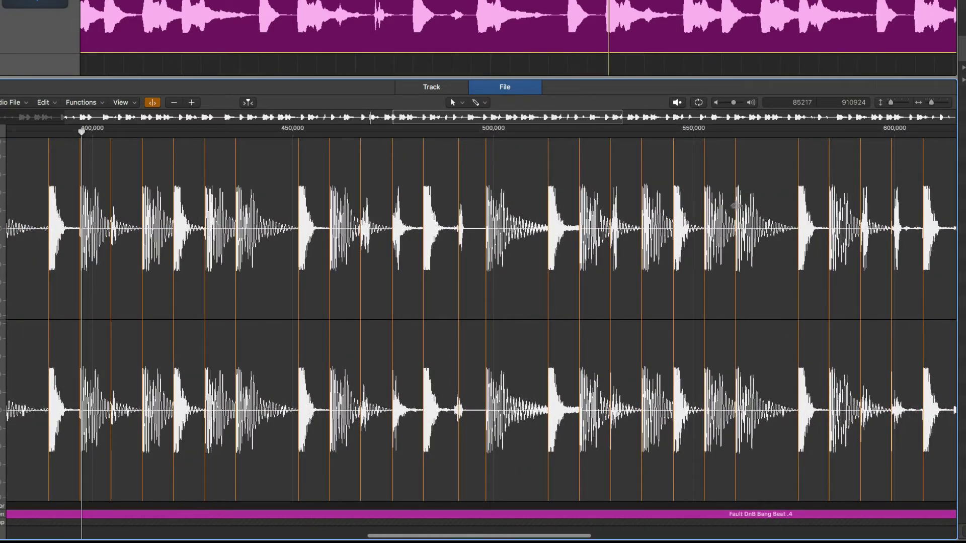
pyautogui.hscroll(-2, 648, 241)
pyautogui.hscroll(-6, 647, 242)
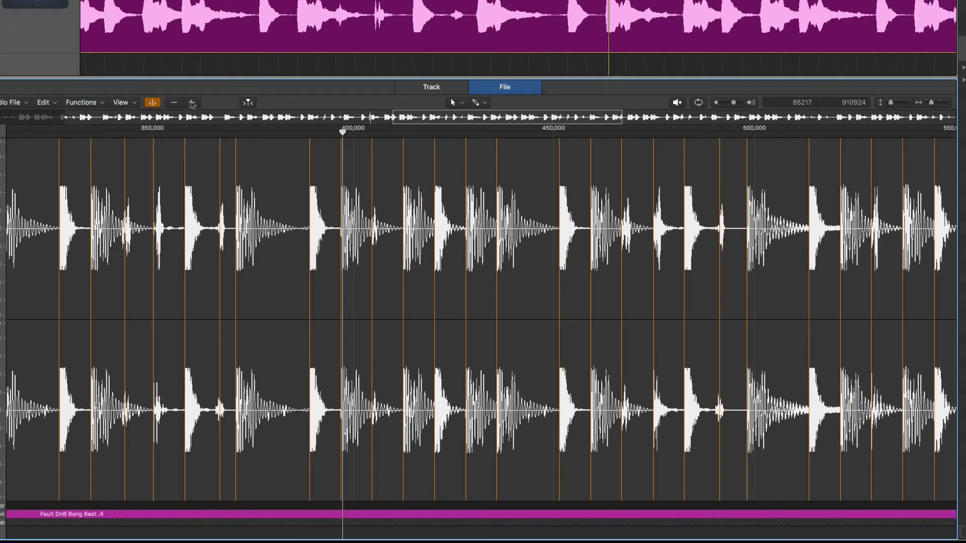
# Step: Increase the number of transient markers on the beat, then reduce it until mainly the loud hits are marked
pyautogui.click(192, 103)
pyautogui.click(192, 102)
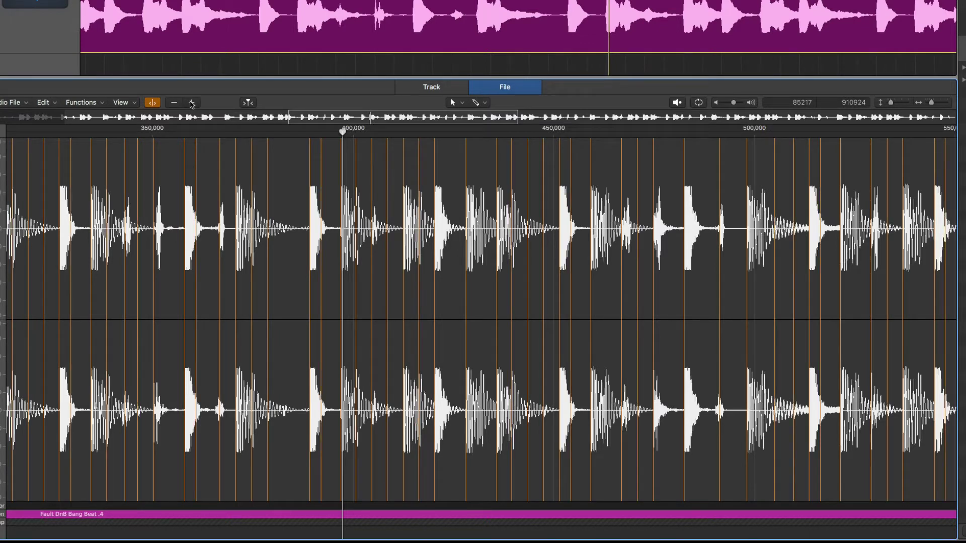
pyautogui.click(175, 102)
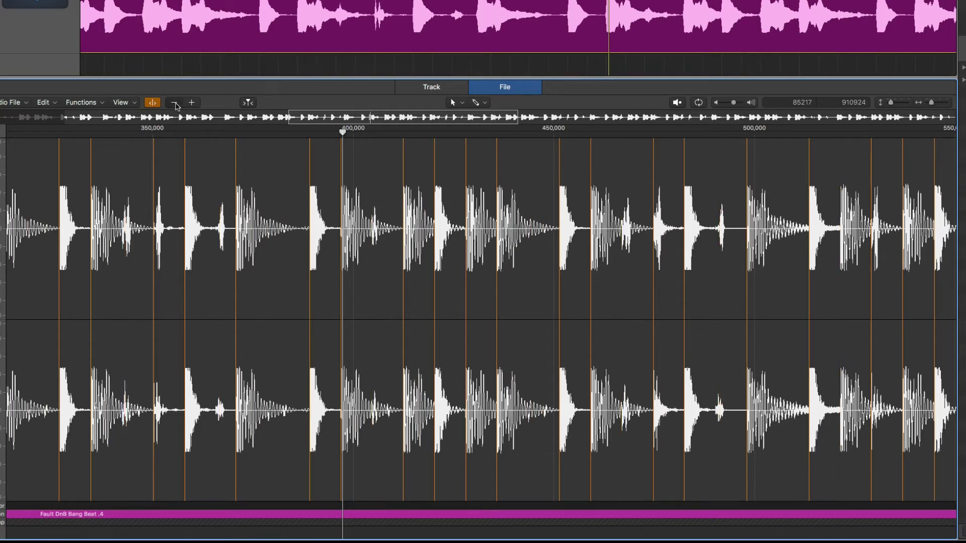
# Step: Select the slice between the transient markers around 327,000 and 350,000 and audition it for undetected hits
pyautogui.click(110, 206)
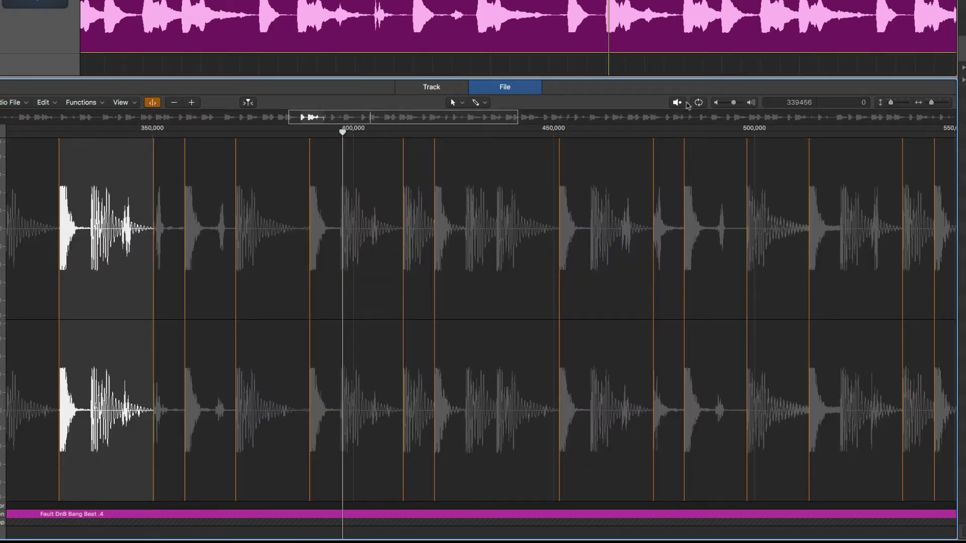
pyautogui.click(682, 102)
pyautogui.click(681, 103)
# Step: Select the whole audio file and increase its transient markers until the loud hit near 335,000 is marked
pyautogui.press('super+a')
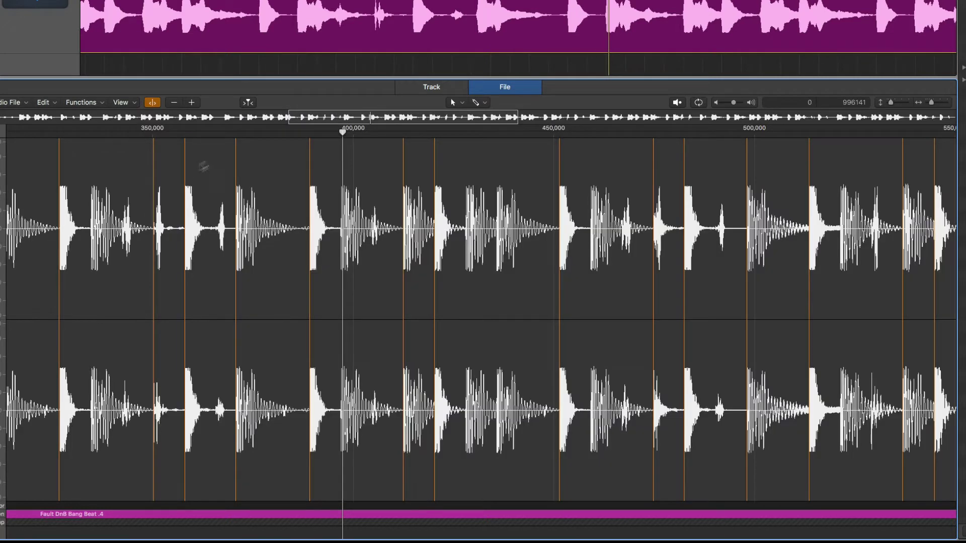
pyautogui.click(191, 102)
pyautogui.click(192, 103)
pyautogui.click(192, 102)
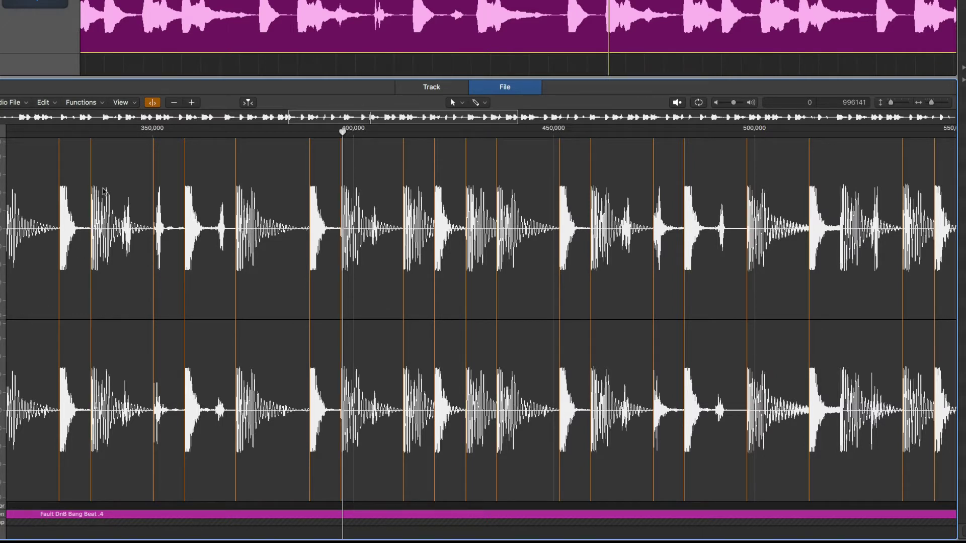
# Step: Audition the slice between about 335,000 and 350,000 and add a transient marker for the hit inside it
pyautogui.click(146, 183)
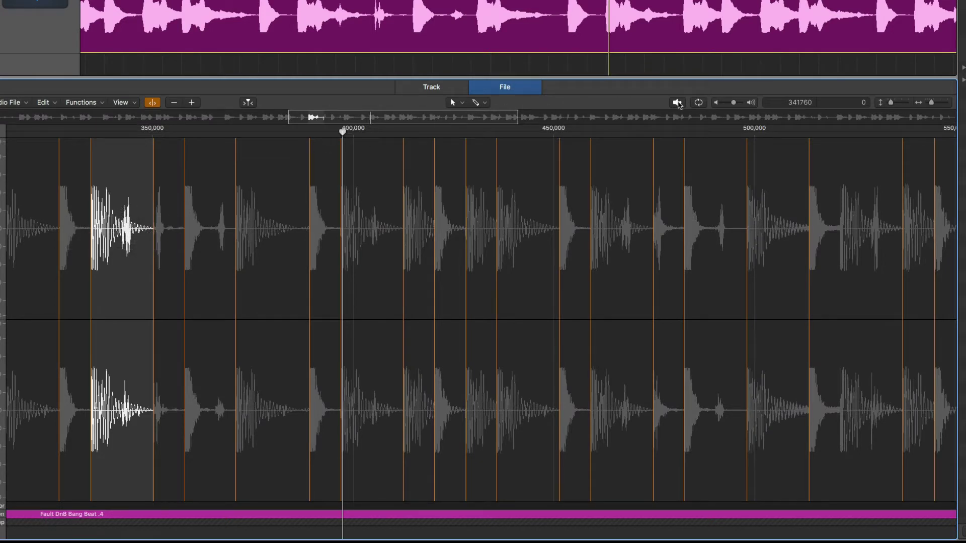
pyautogui.click(677, 103)
pyautogui.click(677, 102)
pyautogui.click(193, 103)
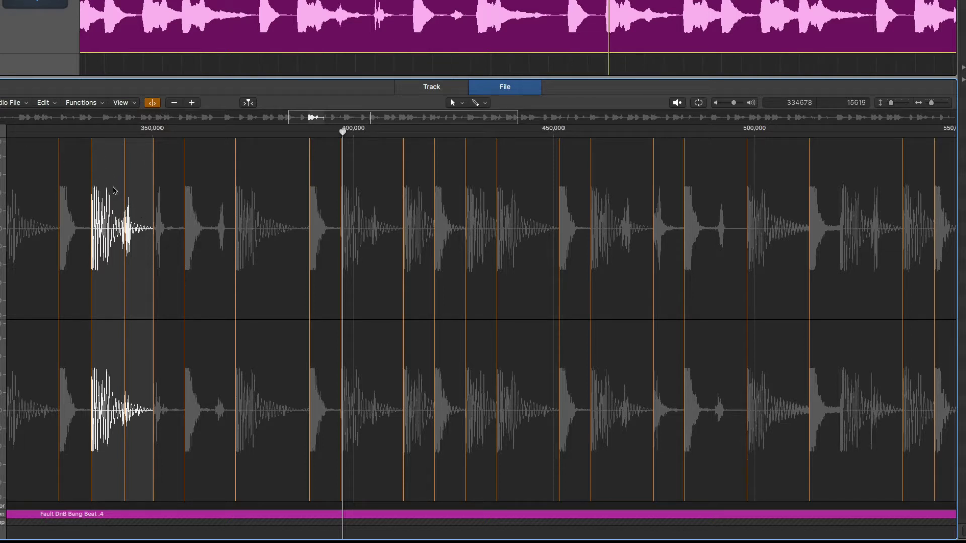
# Step: Audition each of the two slices on either side of the new transient marker
pyautogui.click(114, 192)
pyautogui.click(678, 102)
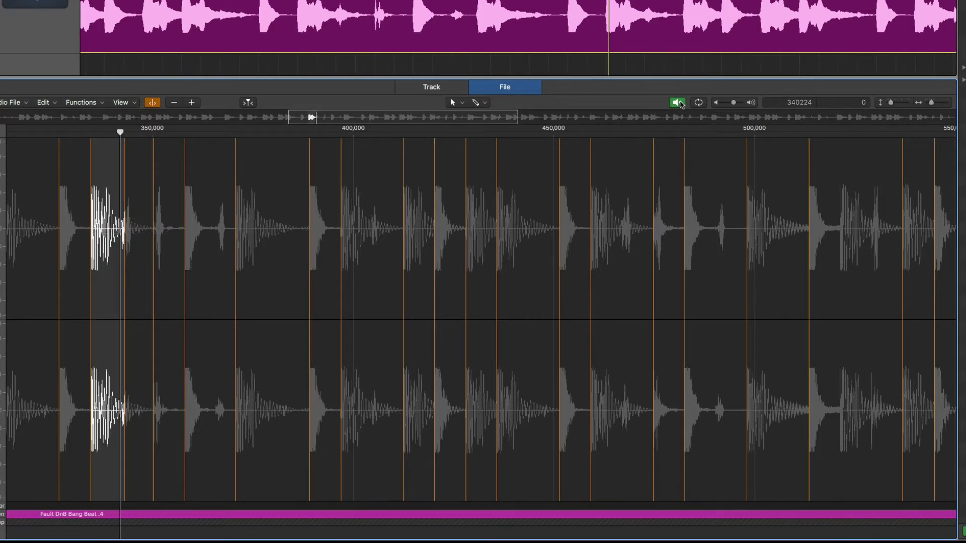
pyautogui.click(134, 212)
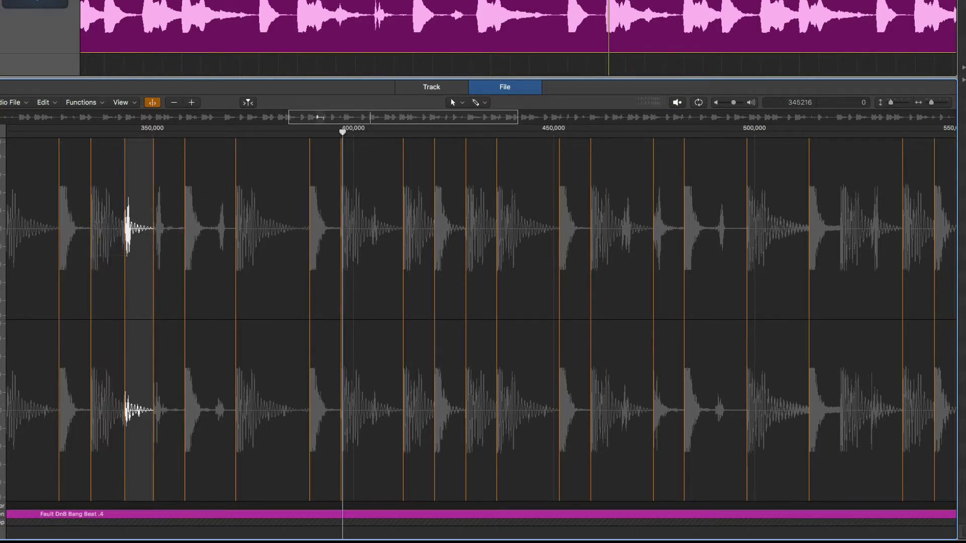
pyautogui.click(677, 102)
# Step: Audition the slice between about 514,000 and 537,000 and add two transient markers within it
pyautogui.click(843, 218)
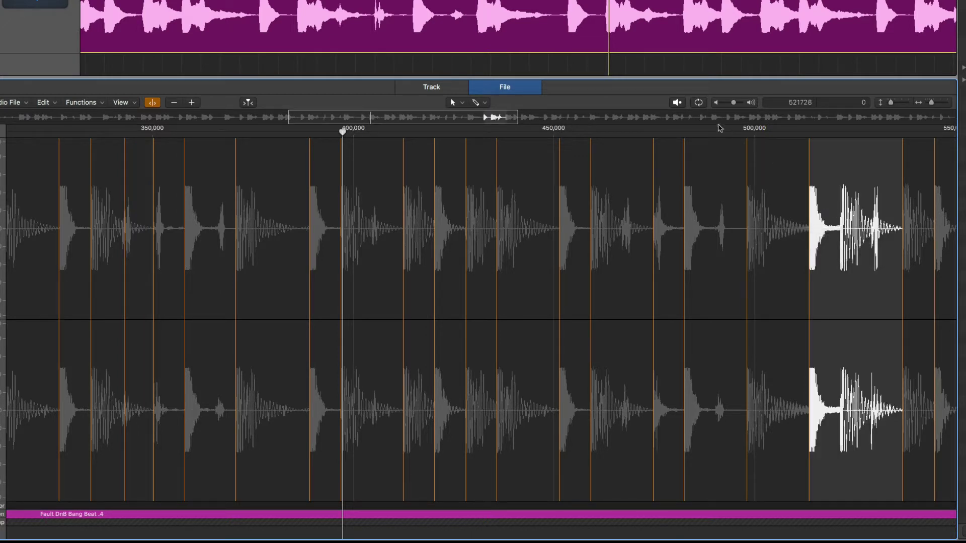
pyautogui.click(678, 103)
pyautogui.click(191, 103)
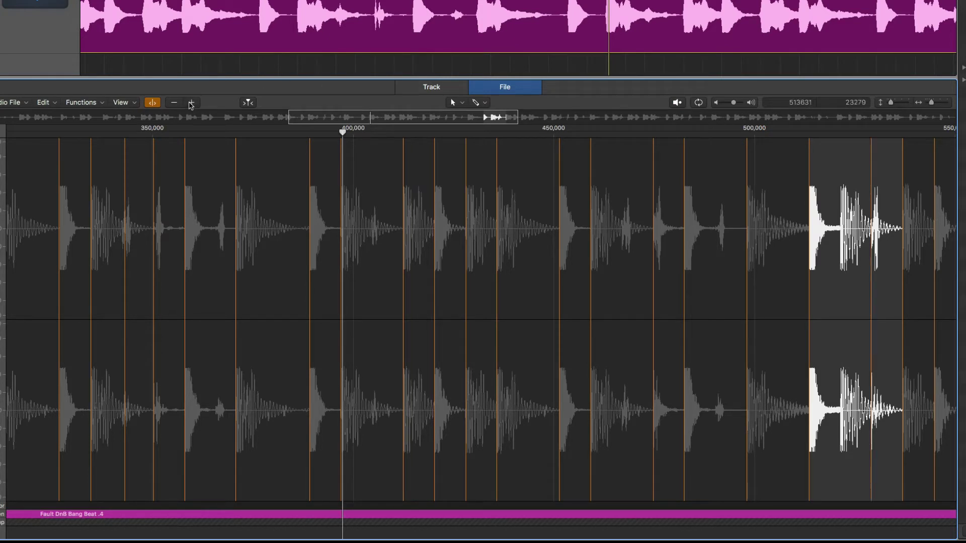
pyautogui.click(191, 103)
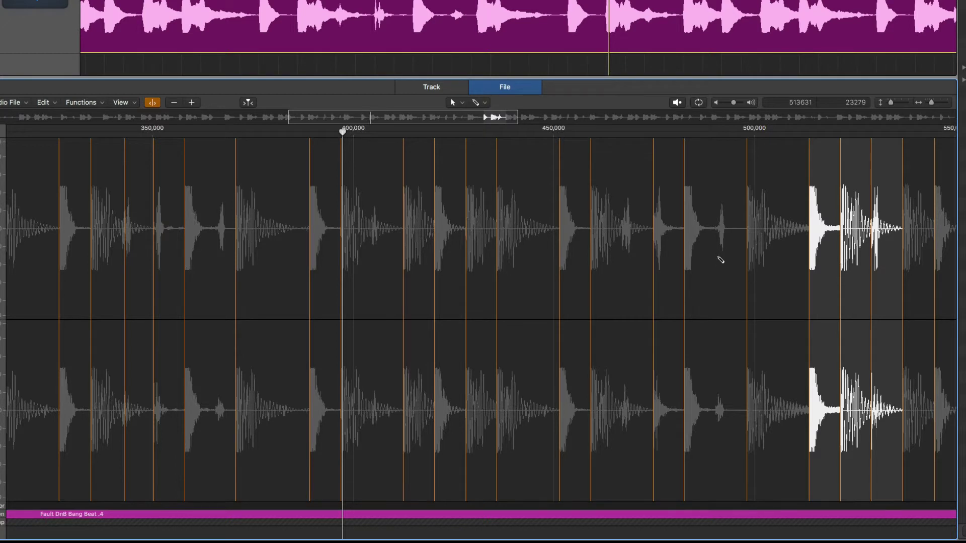
# Step: Select the whole audio file and increase its transient markers by one more level
pyautogui.press('super+a')
pyautogui.click(191, 104)
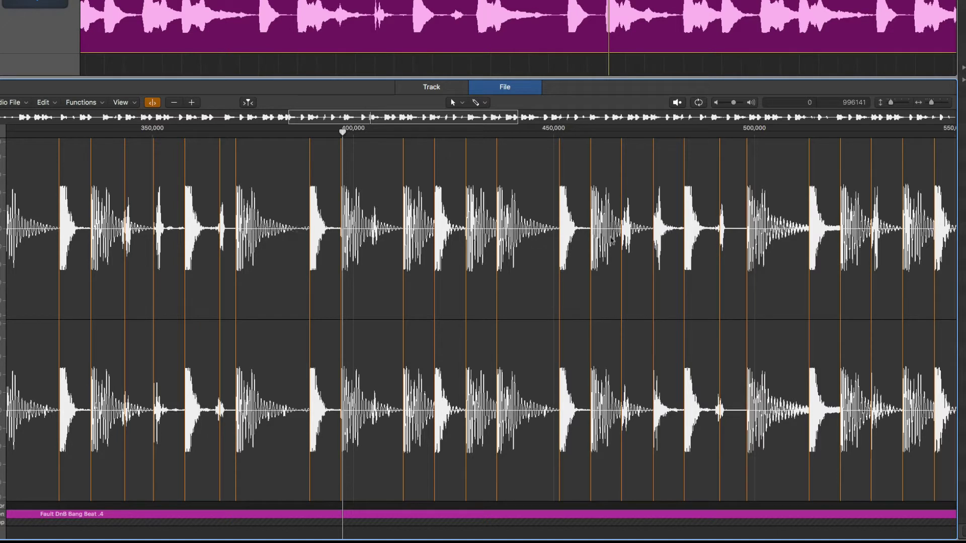
# Step: Manually add two transient markers in the decay between 380,000 and 385,000, then delete both
pyautogui.click(290, 214)
pyautogui.click(276, 207)
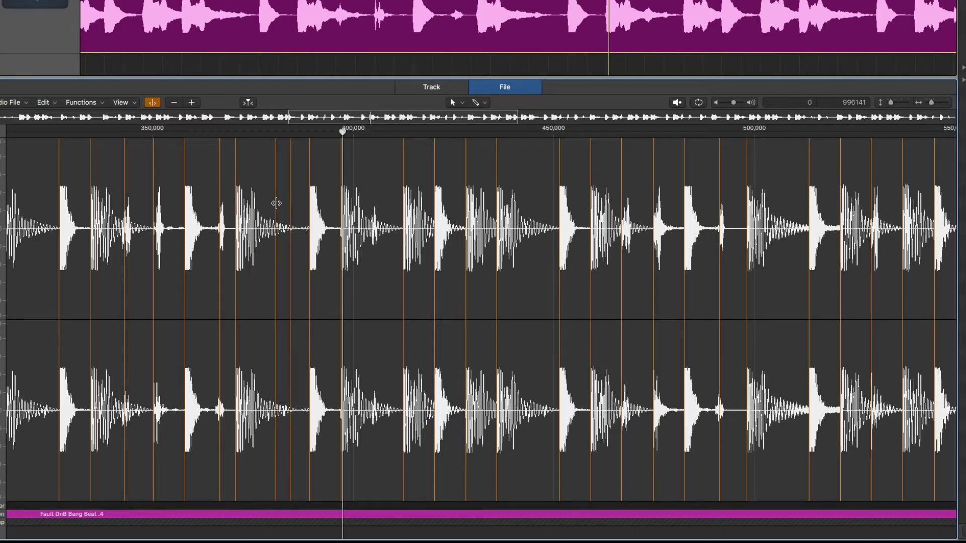
pyautogui.doubleClick(276, 204)
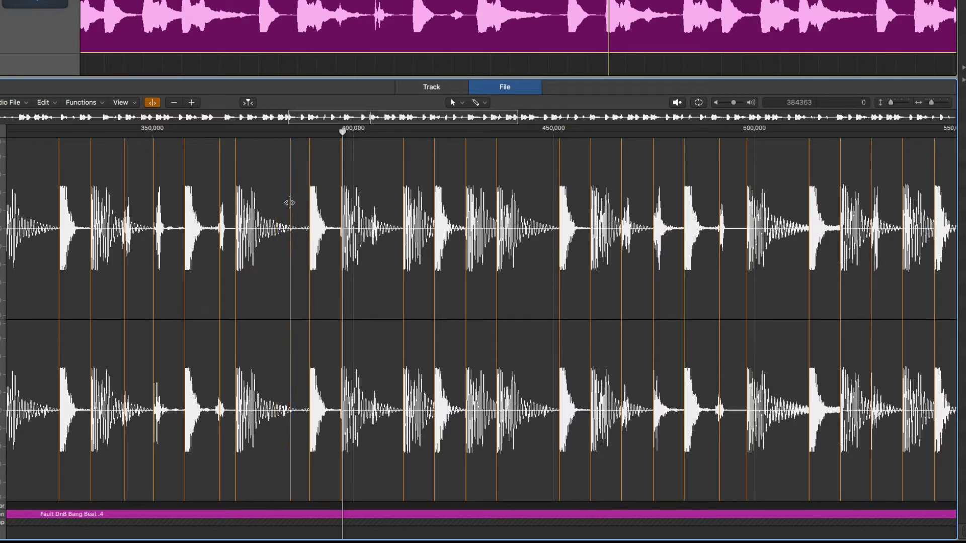
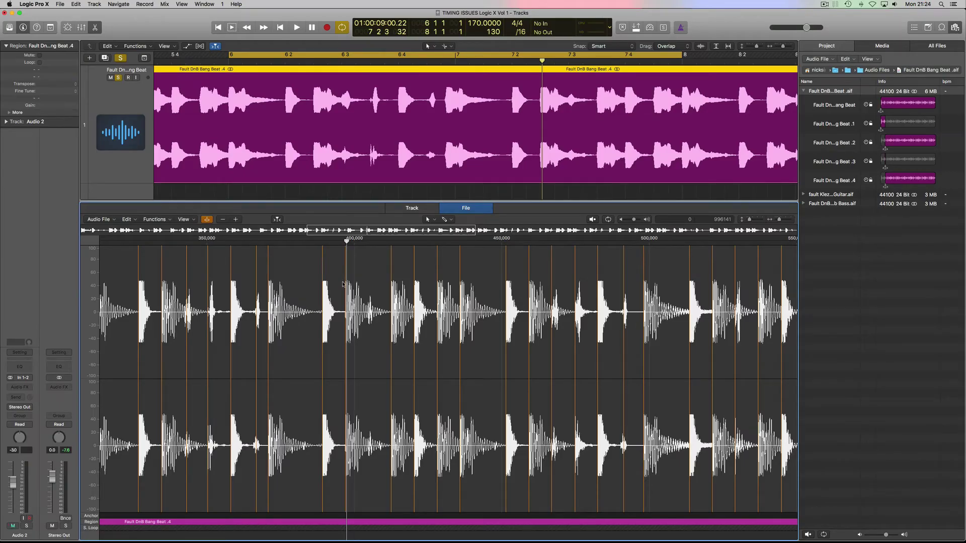
# Step: Shrink the audio editor pane and increase the height of the Fault DnB Bang Beat track
pyautogui.moveTo(360, 201); pyautogui.dragTo(360, 355)
pyautogui.moveTo(130, 181); pyautogui.dragTo(130, 245)
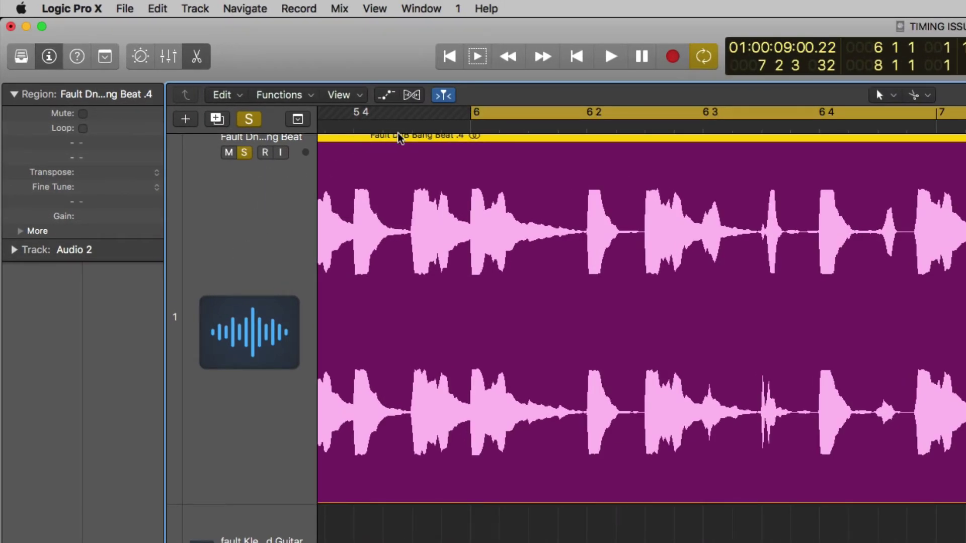
pyautogui.scroll(1, 353, 151)
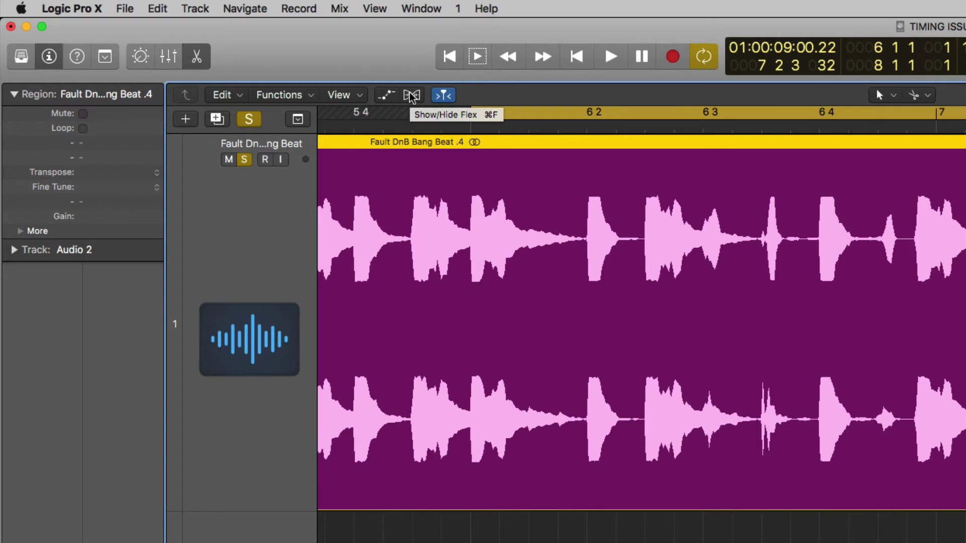
# Step: Show Flex, enable it on the Fault DnB Bang Beat track with Polyphonic (Auto), and play the cycle range
pyautogui.click(412, 95)
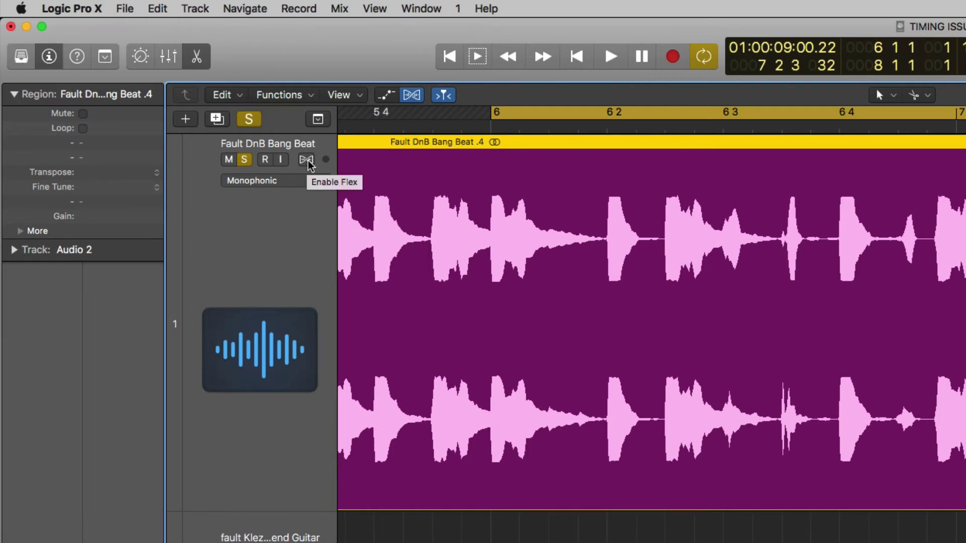
pyautogui.click(306, 160)
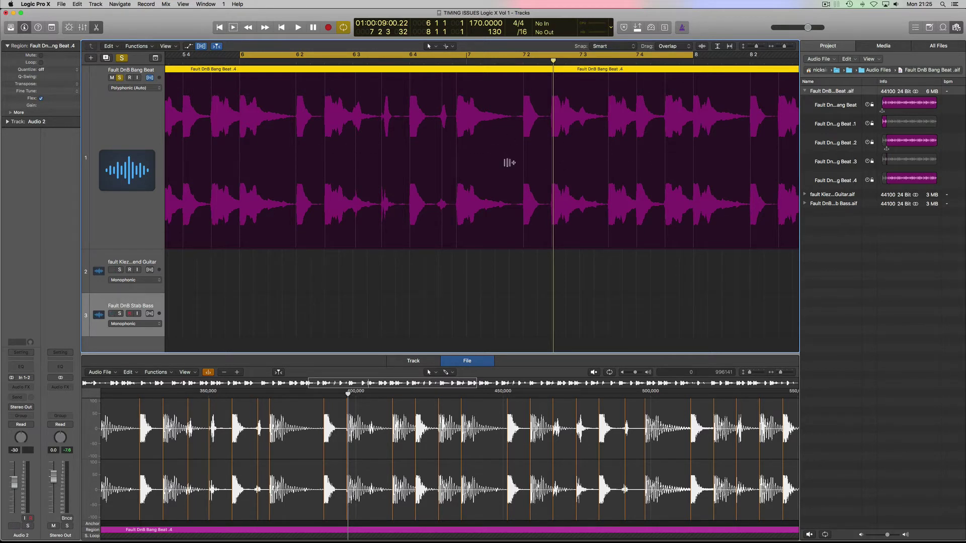
pyautogui.press('space')
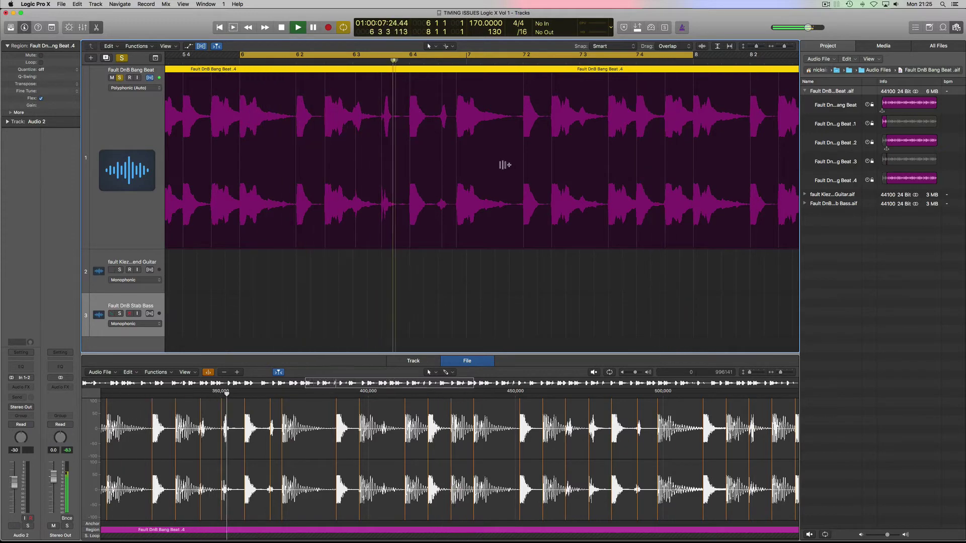
pyautogui.press('space')
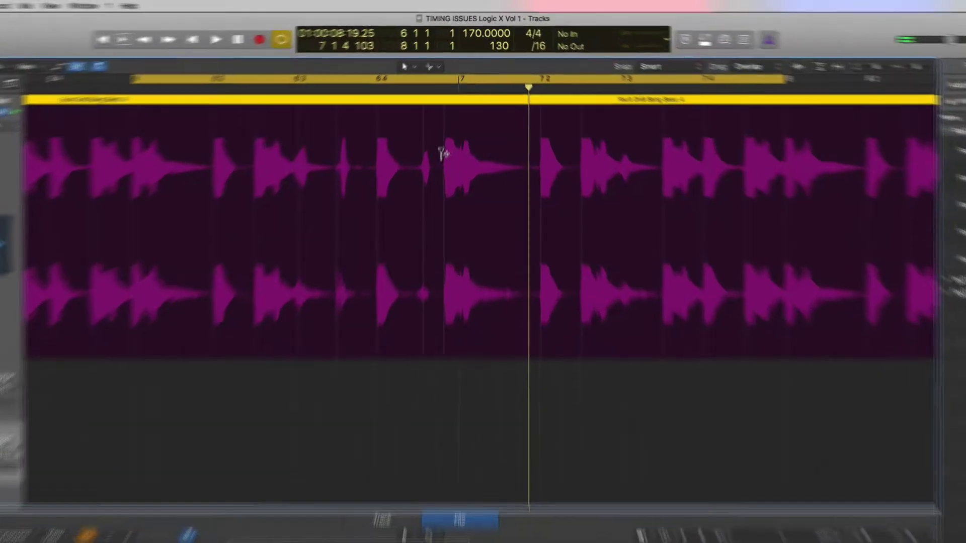
# Step: Try moving the hit just before bar 7 earlier with a single flex marker, then play it with the metronome on
pyautogui.moveTo(444, 152); pyautogui.dragTo(414, 154)
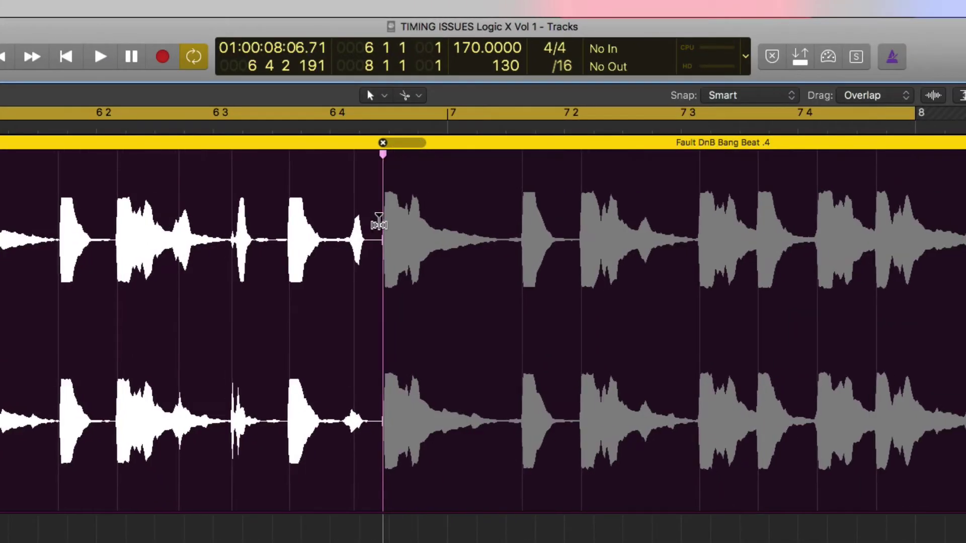
pyautogui.moveTo(379, 221); pyautogui.dragTo(366, 222)
pyautogui.click(888, 58)
pyautogui.press('space')
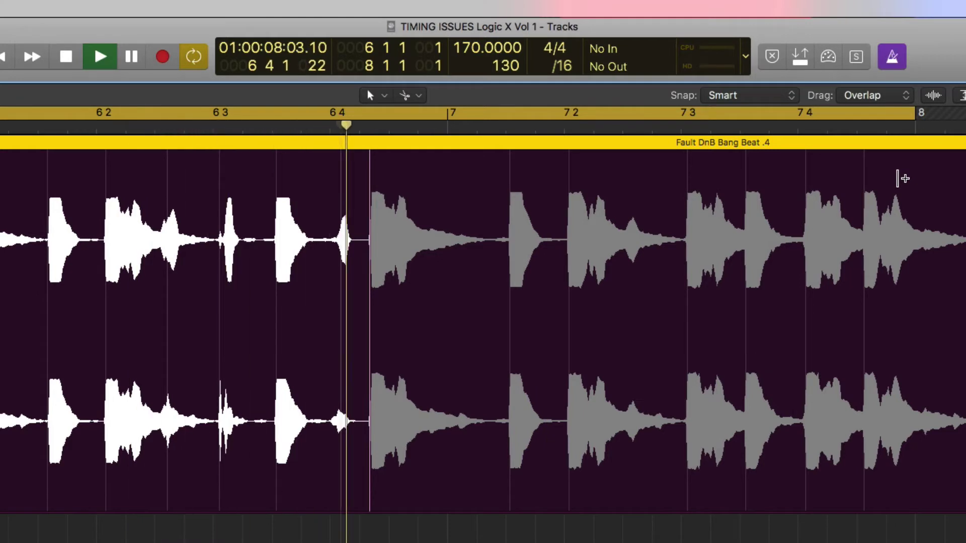
pyautogui.press('space')
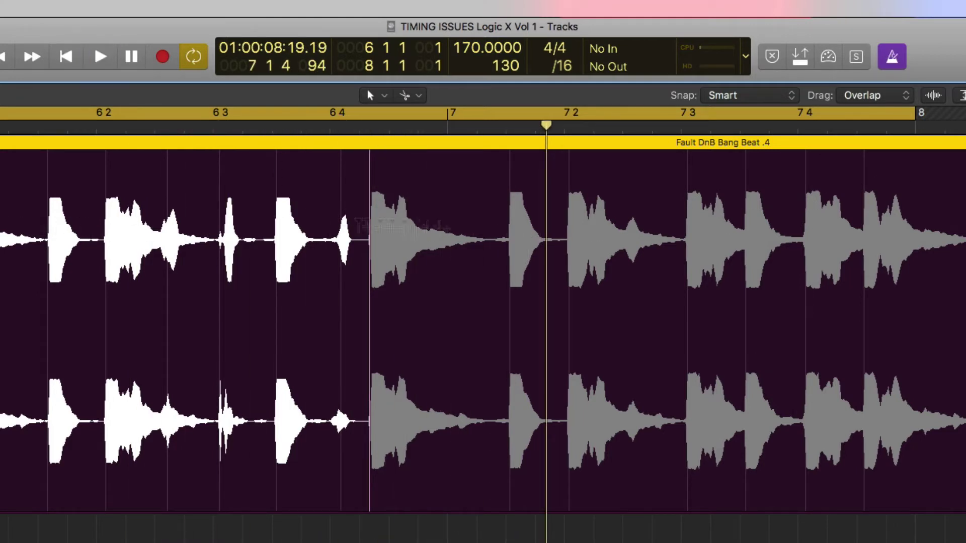
# Step: Delete the single flex marker, then place three flex markers around the early hit and move that hit onto bar 7
pyautogui.moveTo(370, 226)
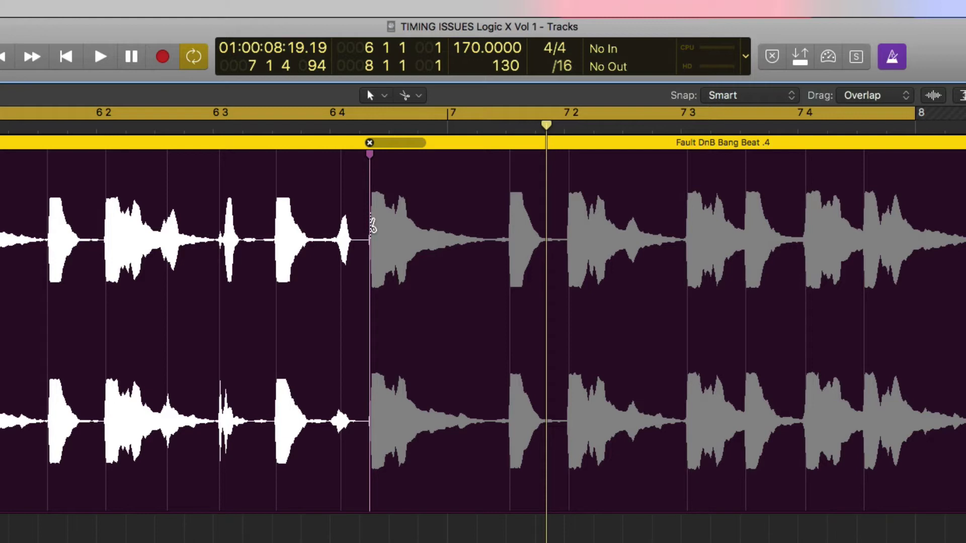
pyautogui.doubleClick(370, 221)
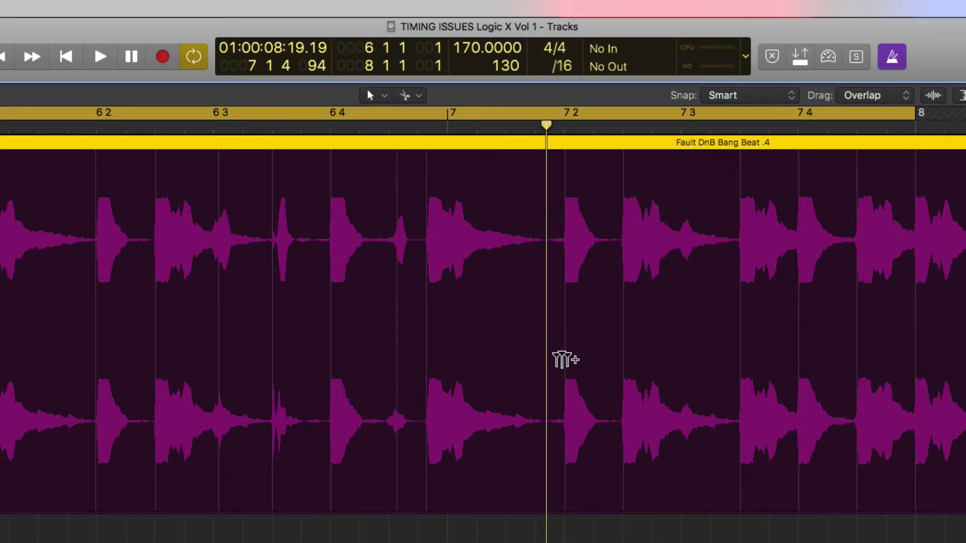
pyautogui.click(427, 405)
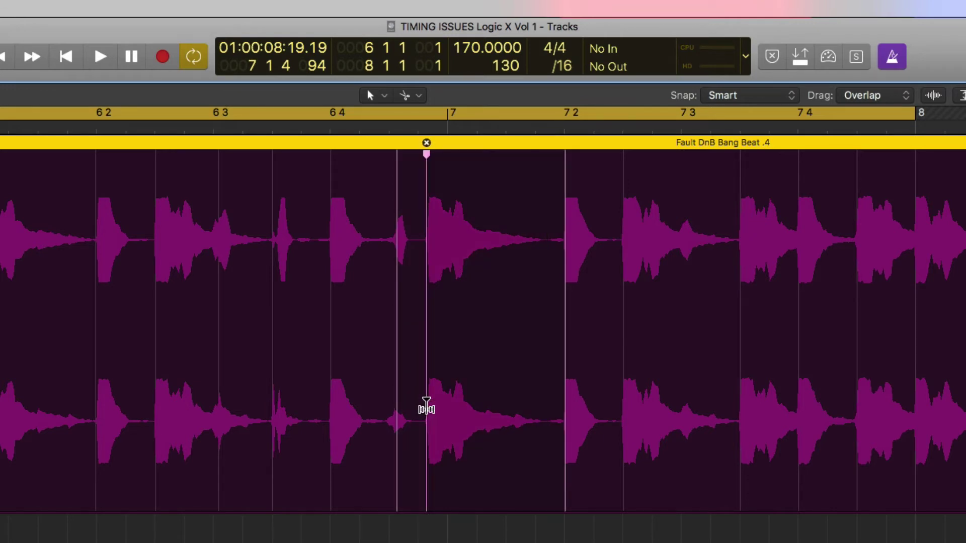
pyautogui.moveTo(426, 405)
pyautogui.mouseDown()
pyautogui.moveTo(511, 402)
pyautogui.moveTo(475, 415)
pyautogui.moveTo(501, 418)
pyautogui.moveTo(445, 410)
pyautogui.moveTo(541, 420)
pyautogui.moveTo(420, 416)
pyautogui.moveTo(509, 416)
pyautogui.moveTo(442, 415)
pyautogui.mouseUp()
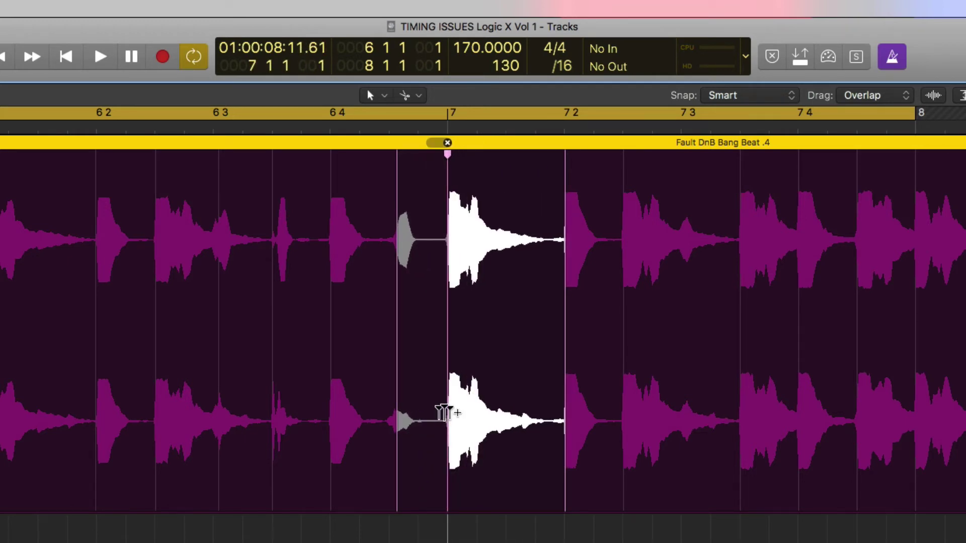
# Step: Play the cycle range several times against the metronome to check the timing of the hit at bar 7
pyautogui.press('space')
pyautogui.press('space')
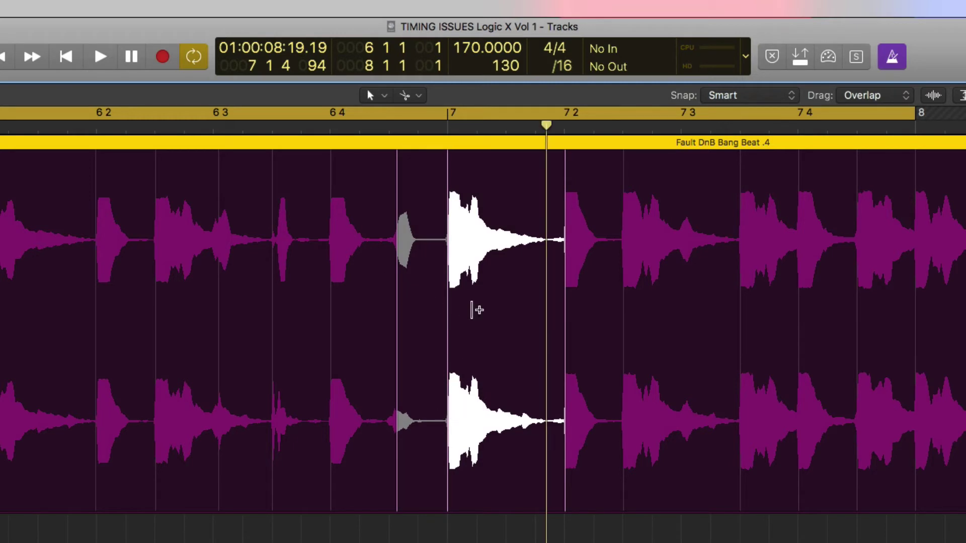
pyautogui.press('space')
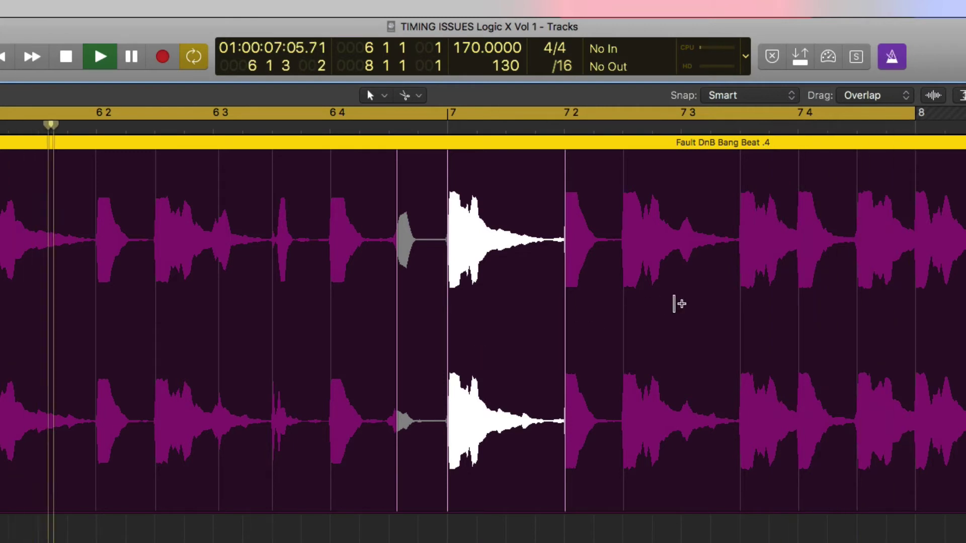
pyautogui.press('space')
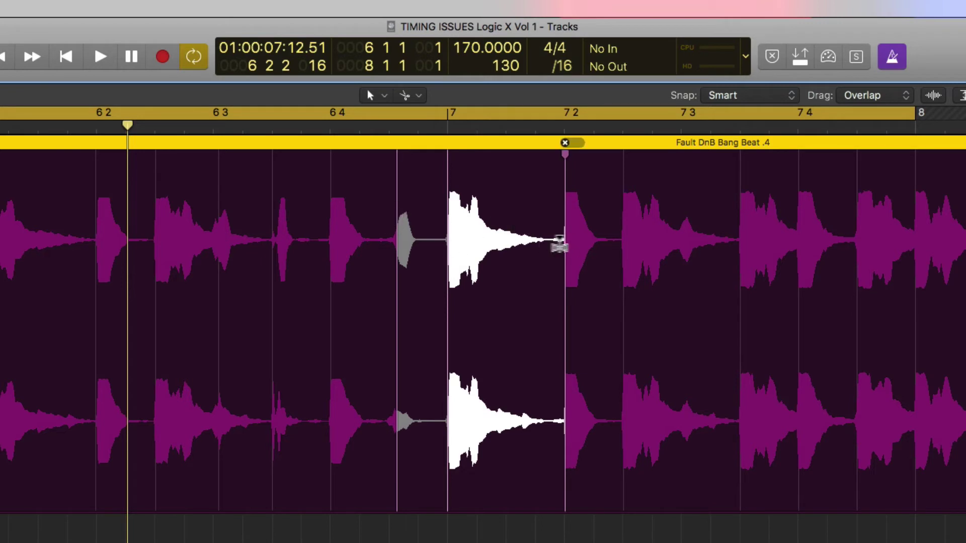
pyautogui.press('space')
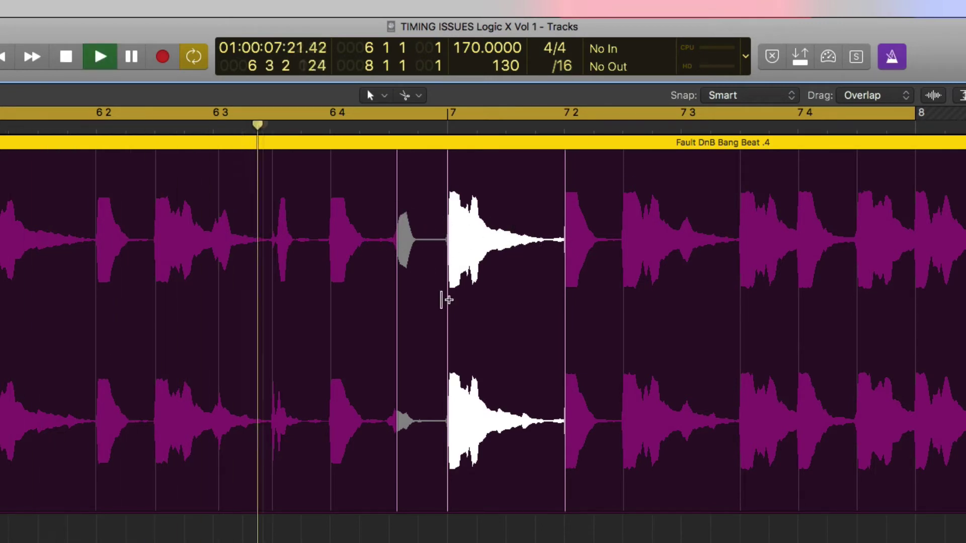
pyautogui.press('space')
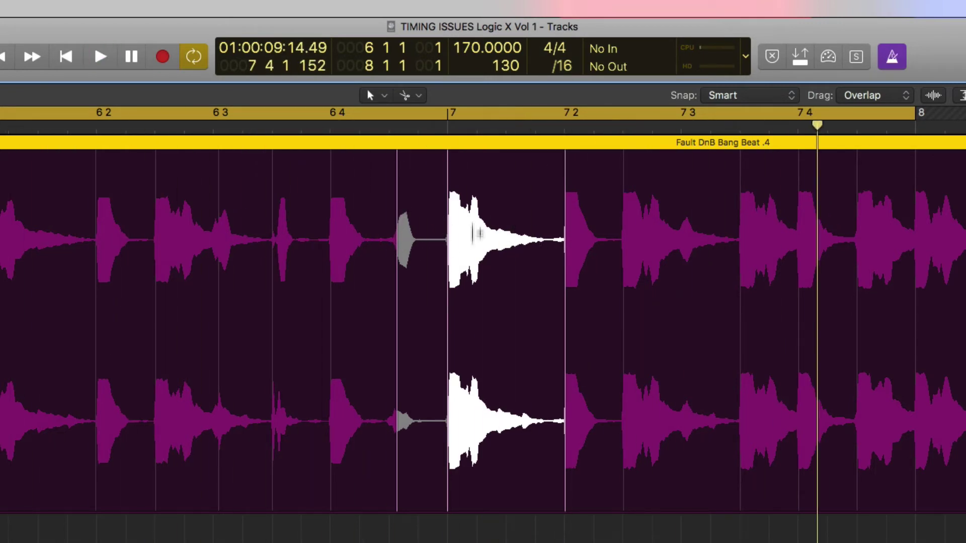
pyautogui.moveTo(445, 245)
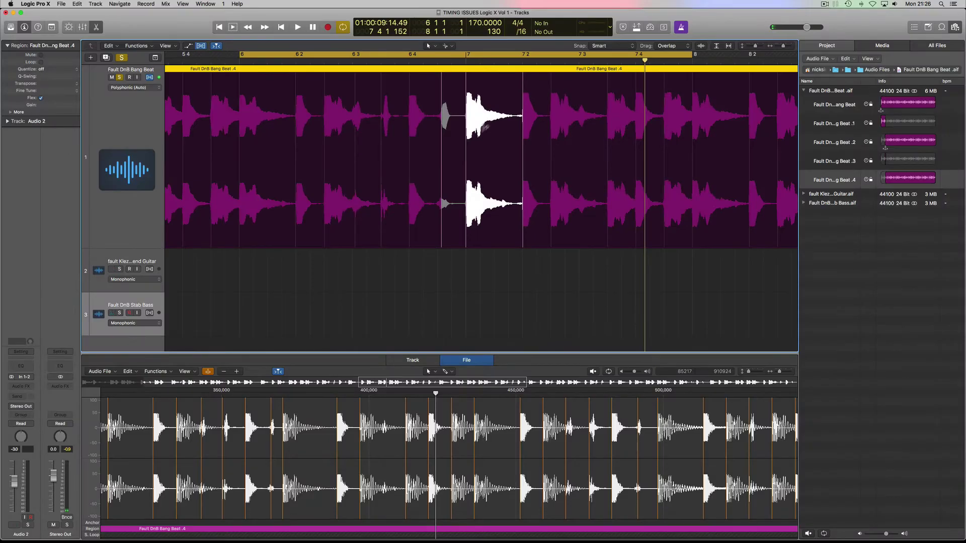
pyautogui.press('space')
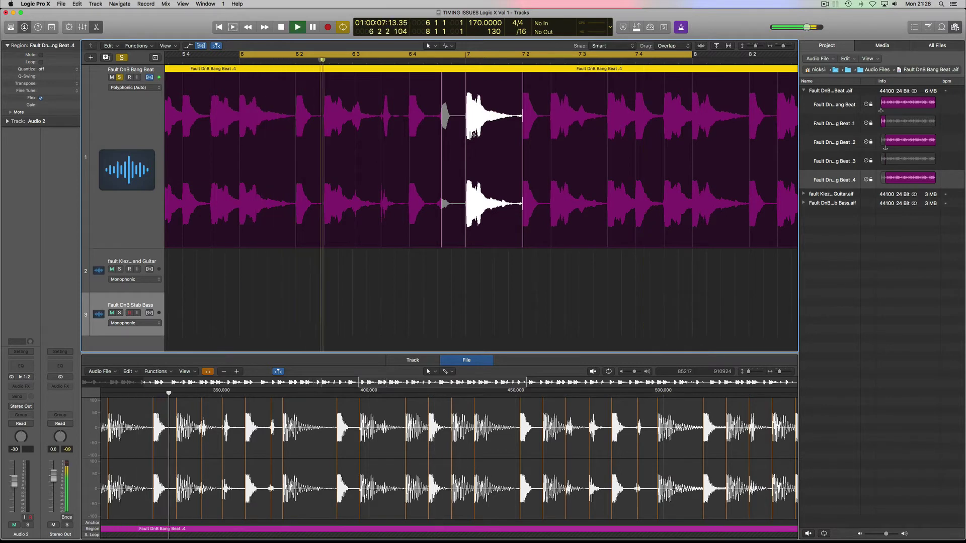
pyautogui.press('space')
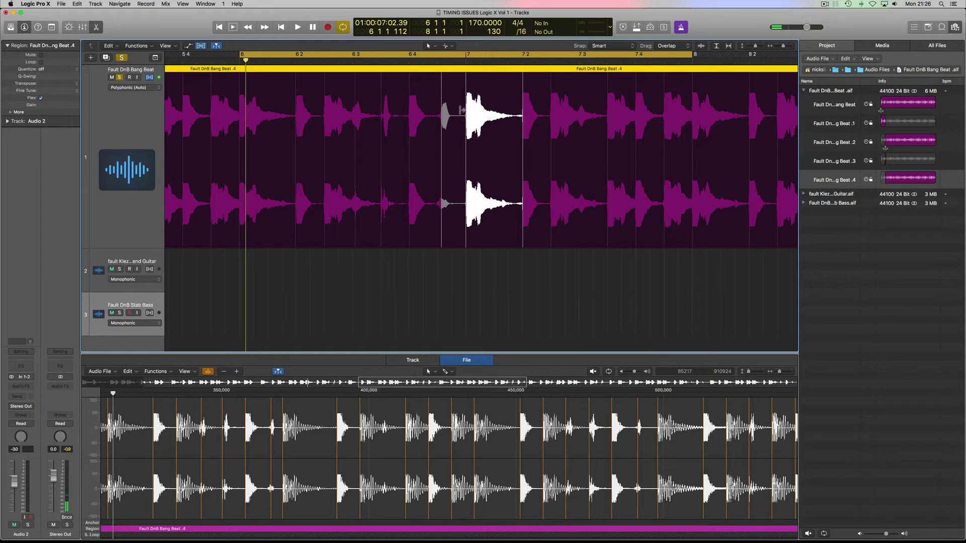
# Step: Check the flex modes offered for the Fault DnB Bang Beat track and play the cycle range in Polyphonic (Auto)
pyautogui.moveTo(466, 118)
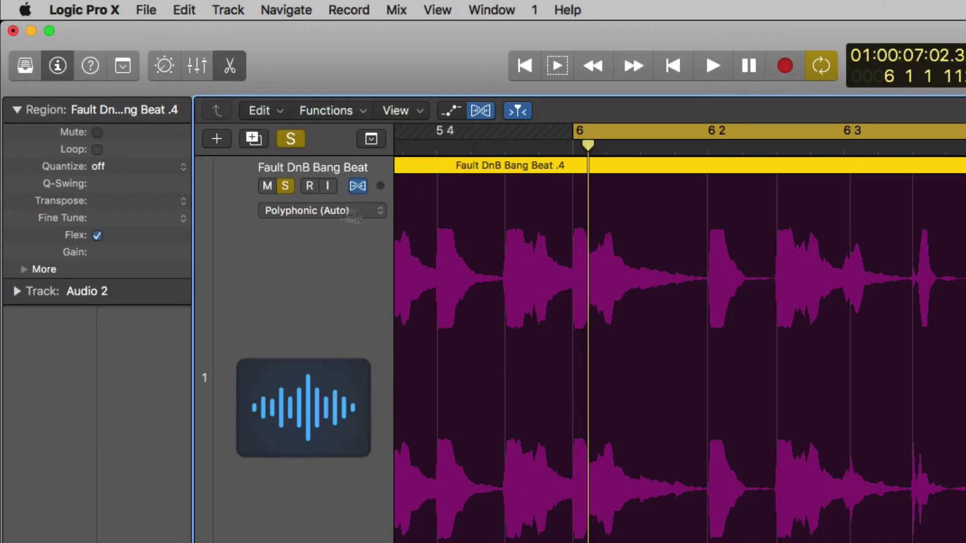
pyautogui.click(363, 208)
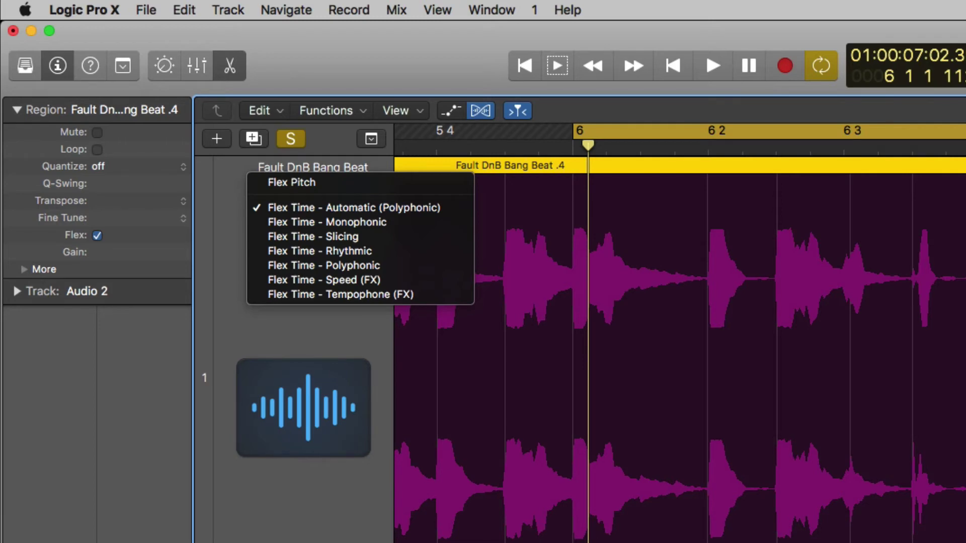
pyautogui.press('Escape')
pyautogui.press('space')
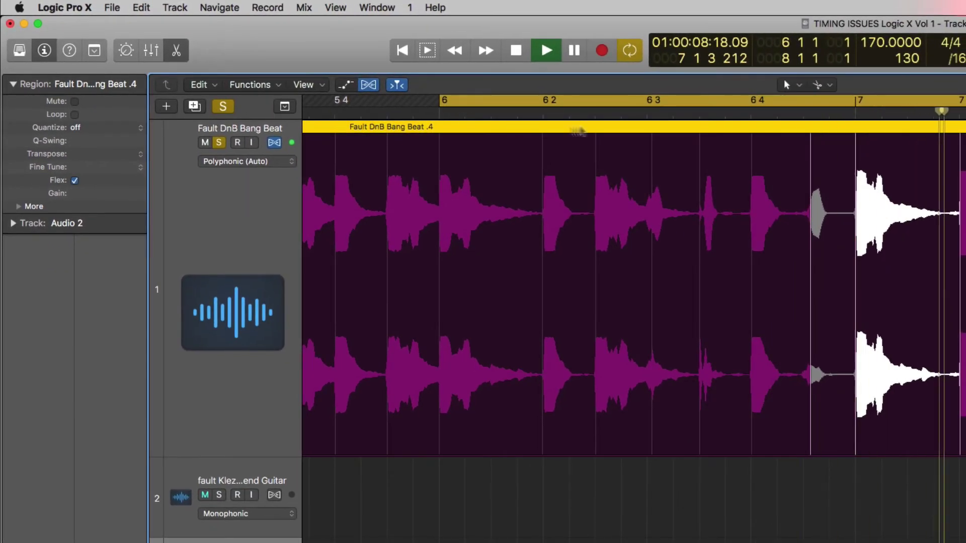
pyautogui.moveTo(809, 215)
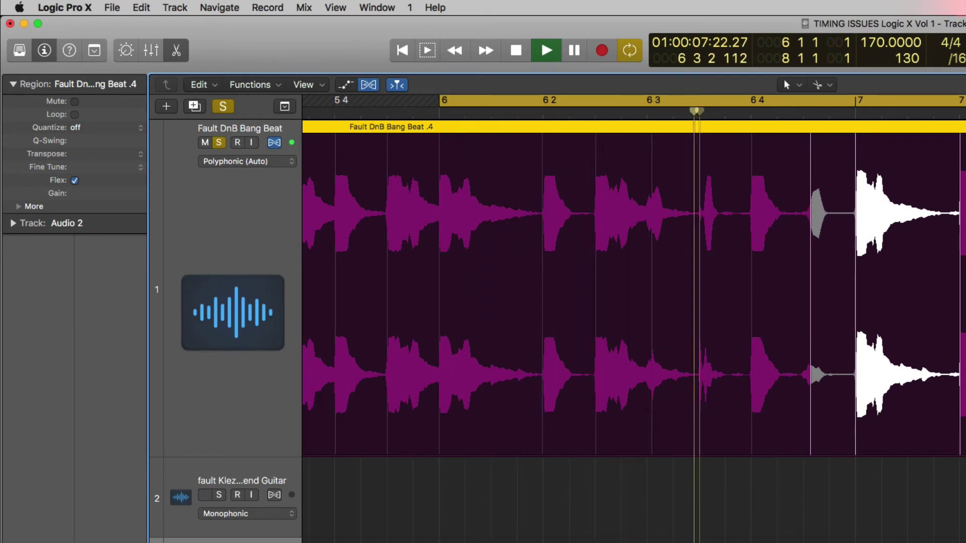
pyautogui.press('space')
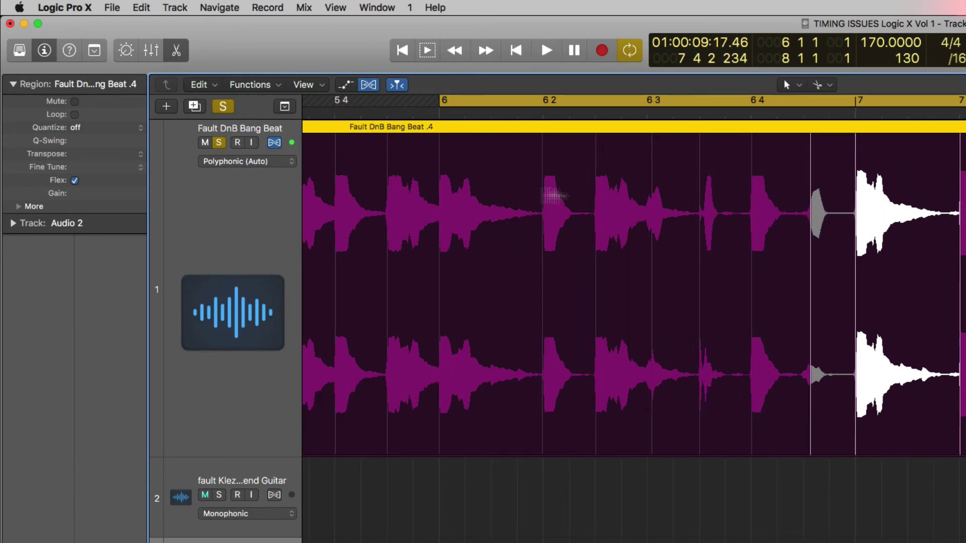
# Step: Try the Rhythmic flex mode on the Fault DnB Bang Beat track and play the cycle range
pyautogui.click(273, 165)
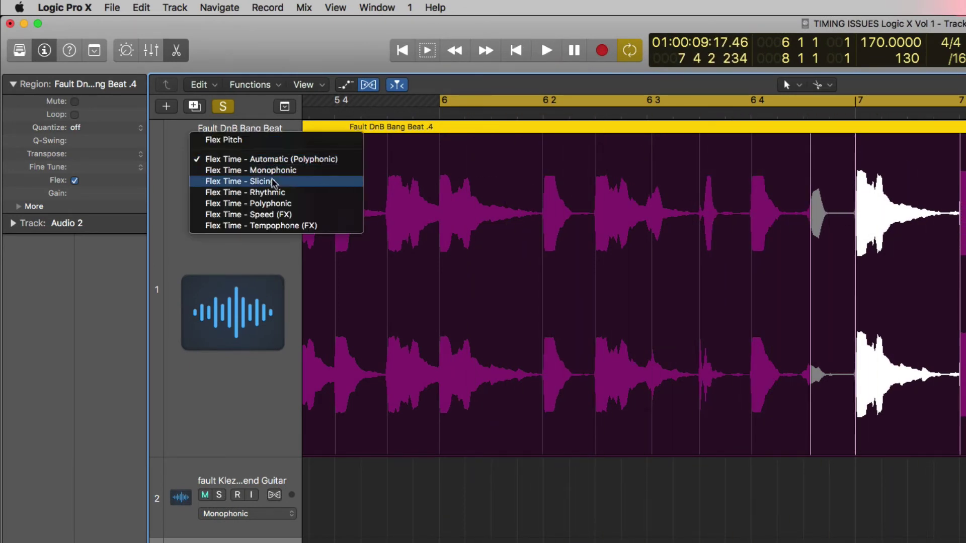
pyautogui.click(280, 193)
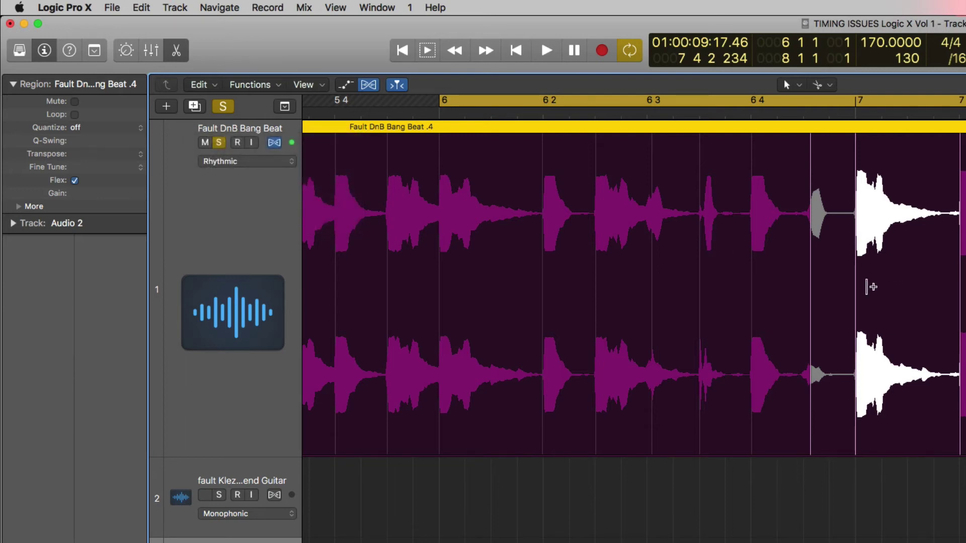
pyautogui.press('space')
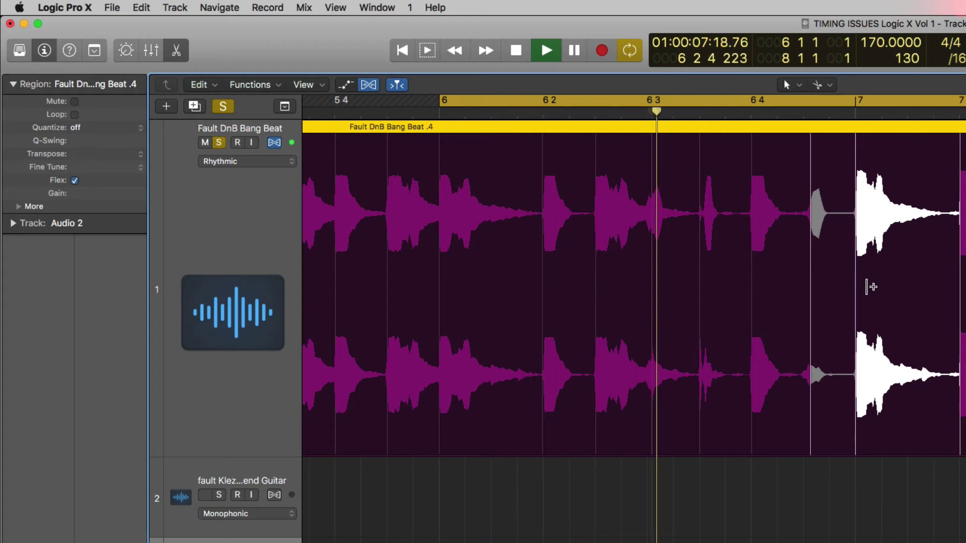
pyautogui.press('space')
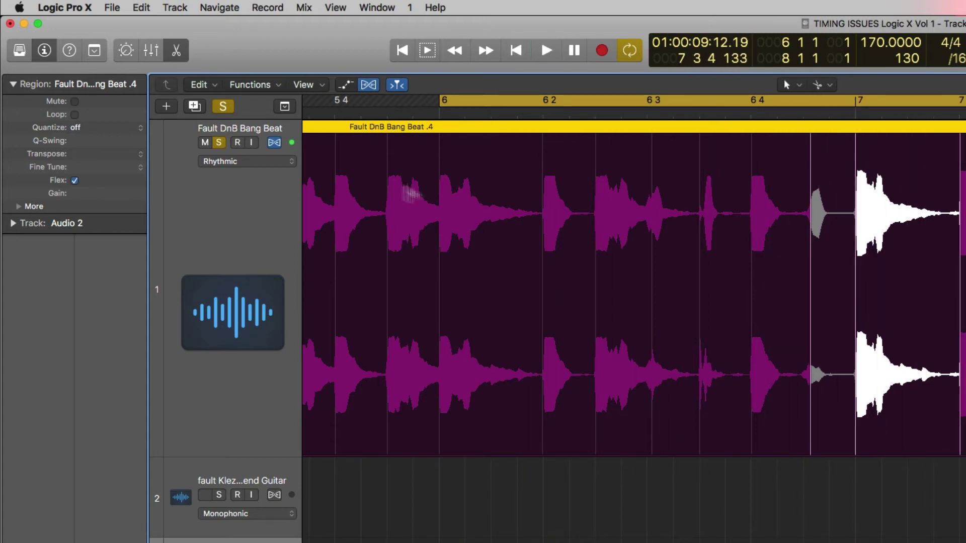
# Step: Set the Fault DnB Bang Beat track's flex mode to Slicing and play the cycle range
pyautogui.click(277, 162)
pyautogui.click(259, 149)
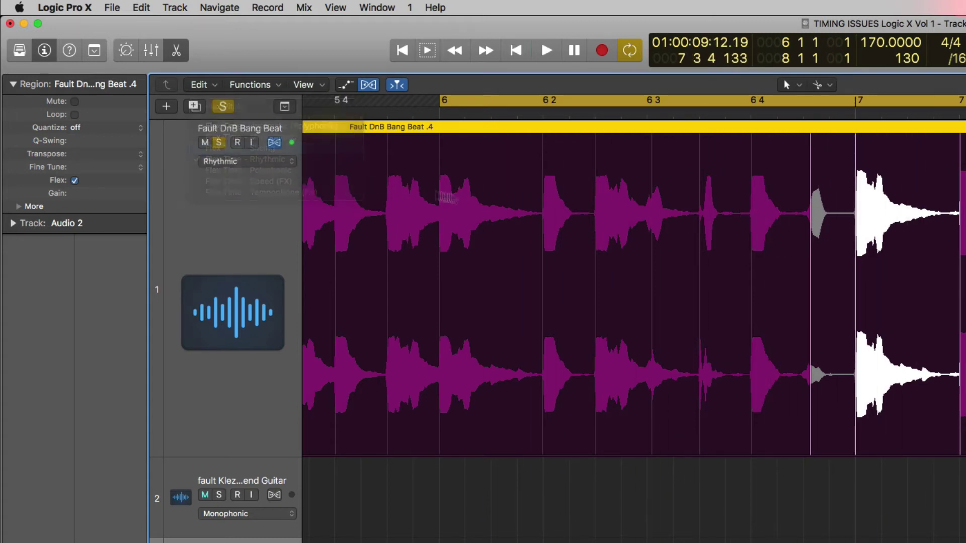
pyautogui.press('space')
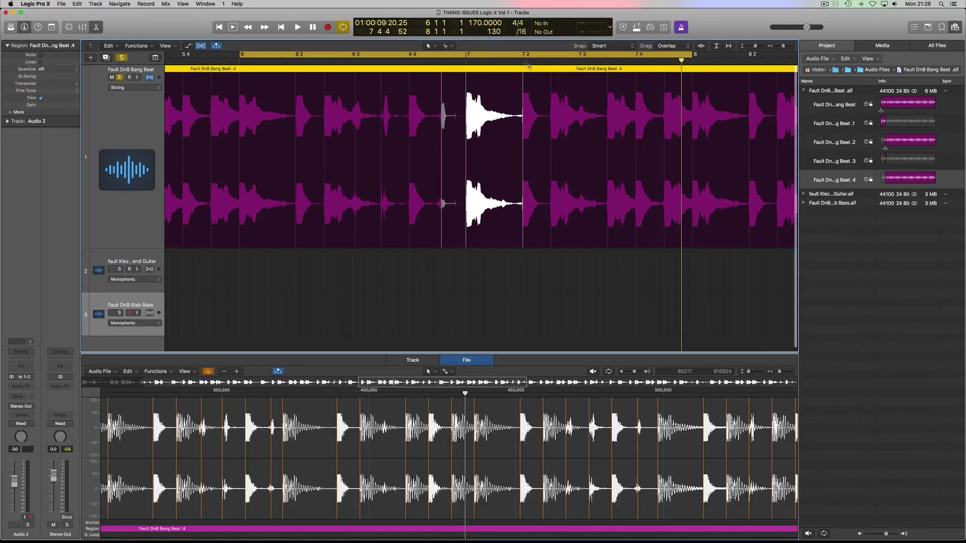
# Step: Move the cycle range to bars 9–11 and on to bars 11–13, playing each to check the beat's timing
pyautogui.moveTo(783, 46); pyautogui.dragTo(780, 46)
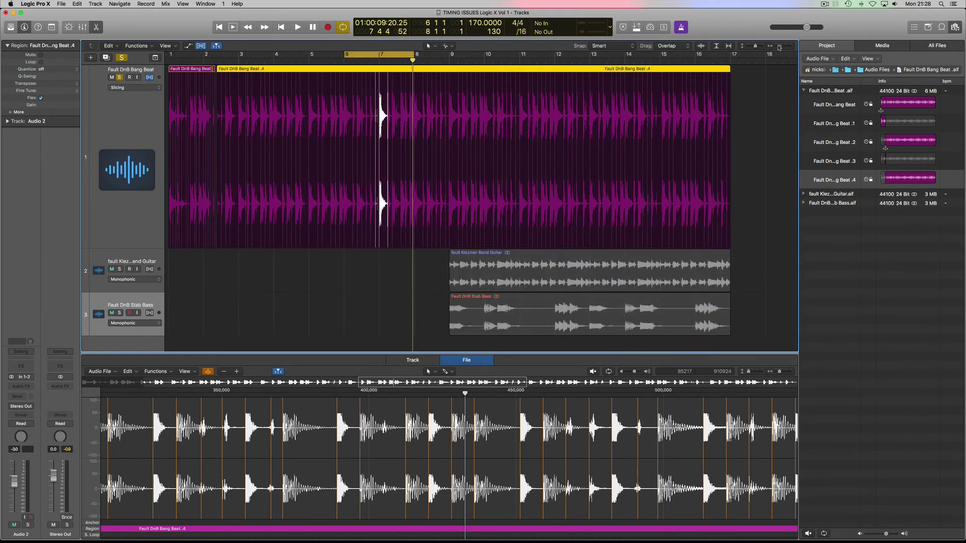
pyautogui.moveTo(395, 56); pyautogui.dragTo(498, 61)
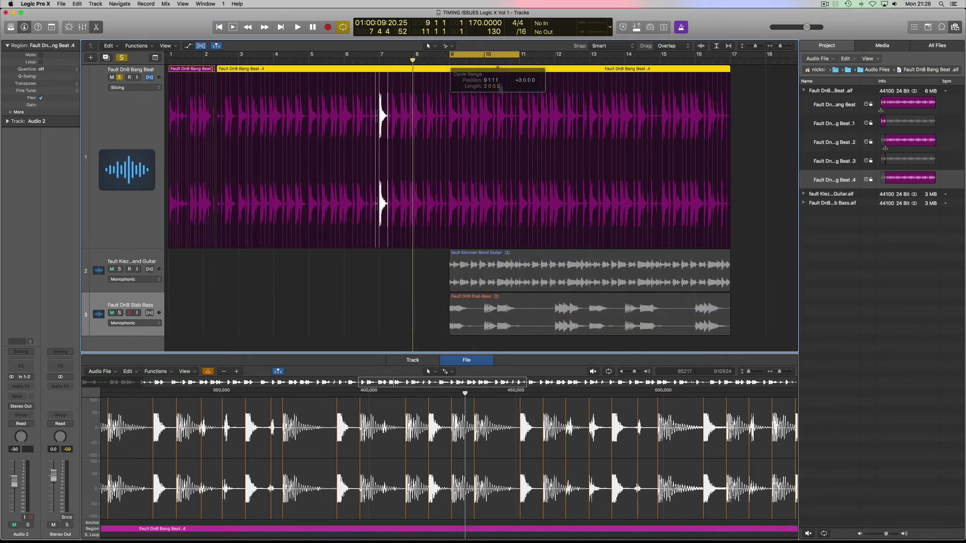
pyautogui.press('space')
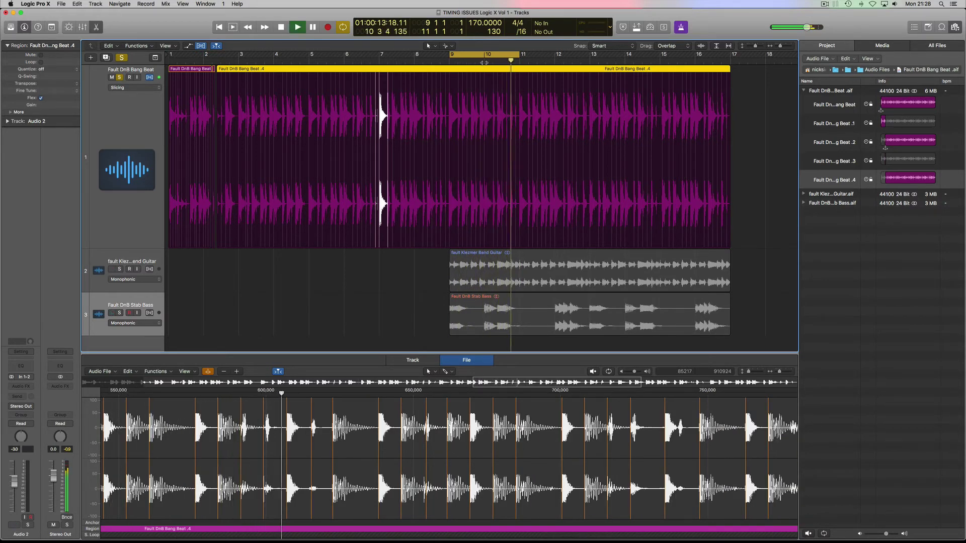
pyautogui.moveTo(496, 55); pyautogui.dragTo(566, 56)
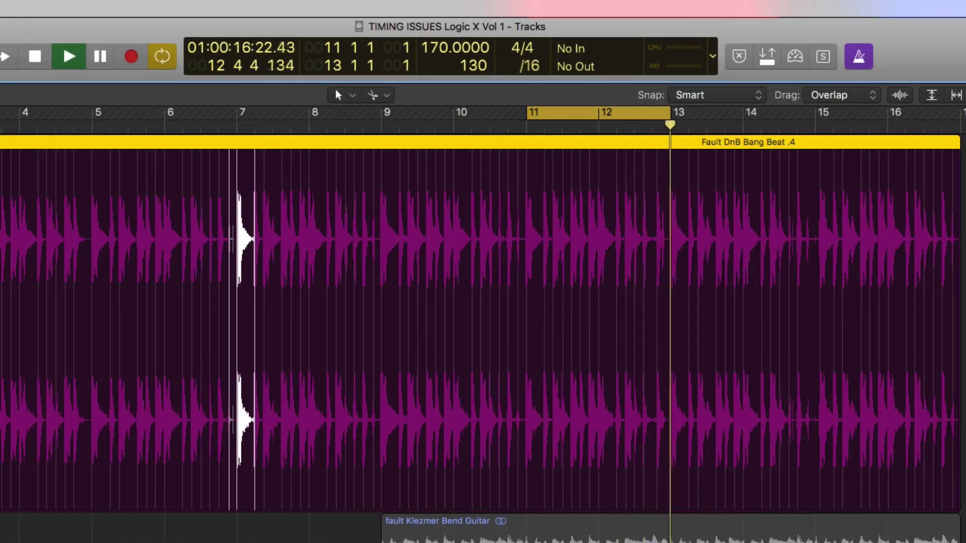
pyautogui.press('z')
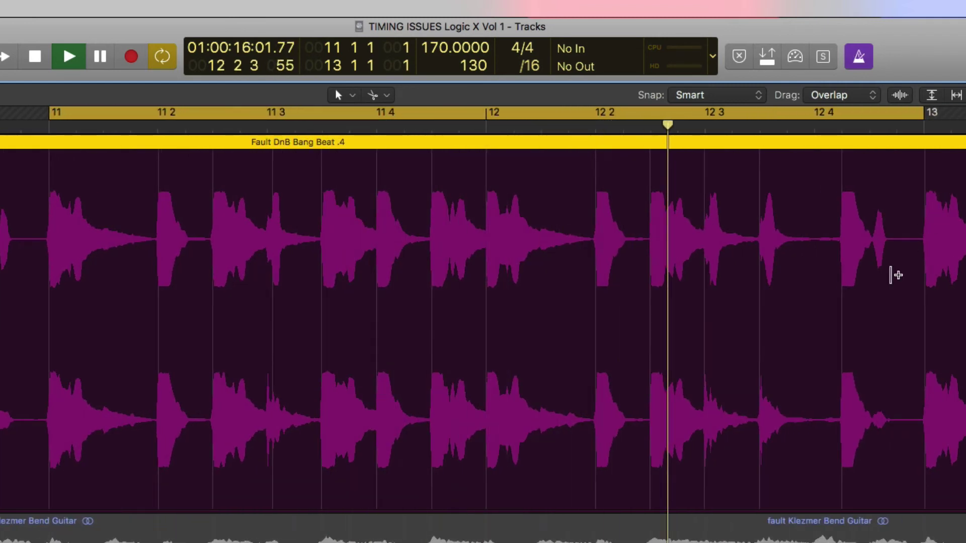
pyautogui.press('space')
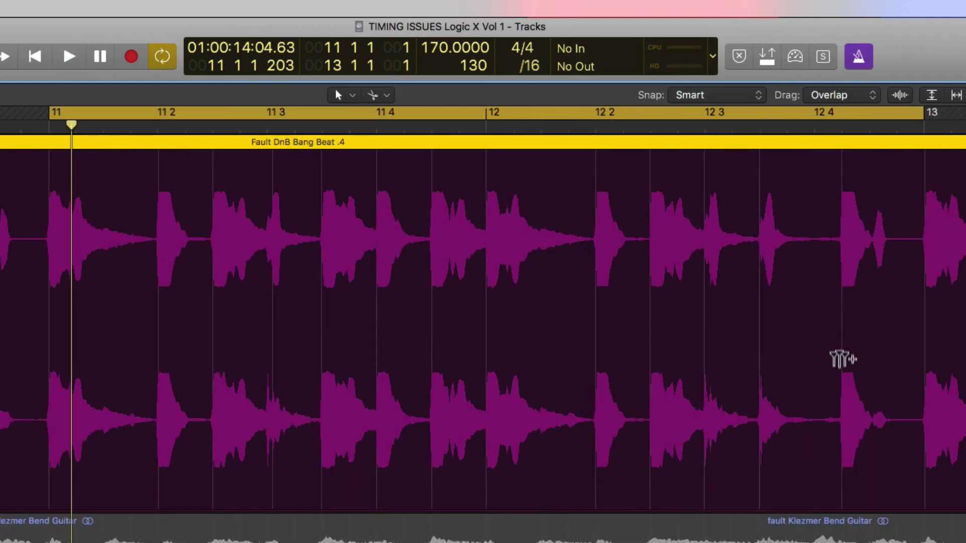
# Step: Move the late hit near the end of bar 12 earlier onto 12 4 with flex markers and play the cycle range
pyautogui.moveTo(836, 370); pyautogui.dragTo(814, 377)
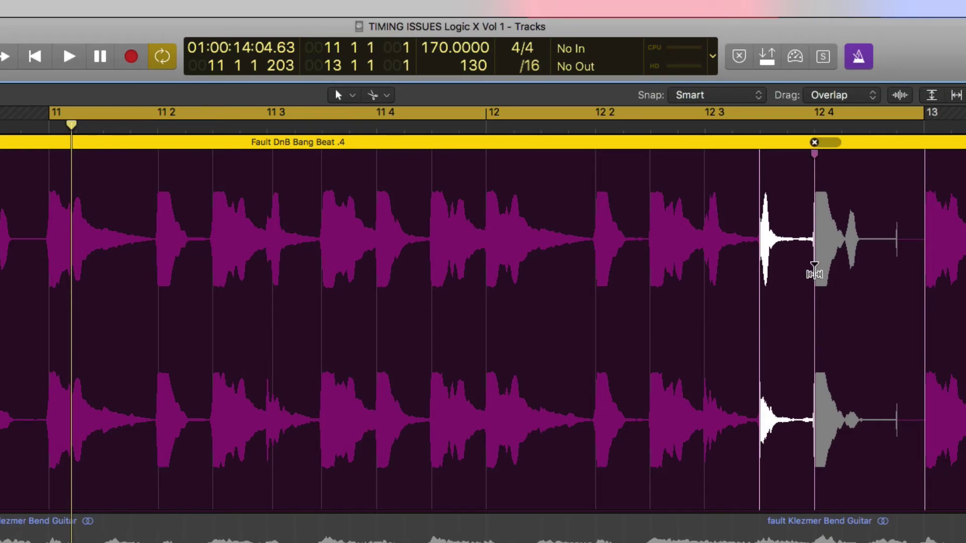
pyautogui.press('space')
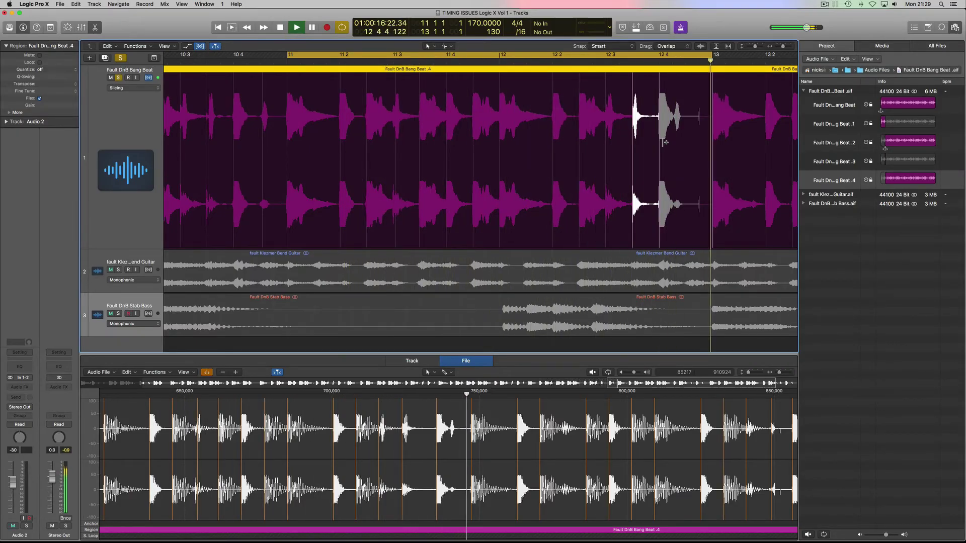
pyautogui.press('space')
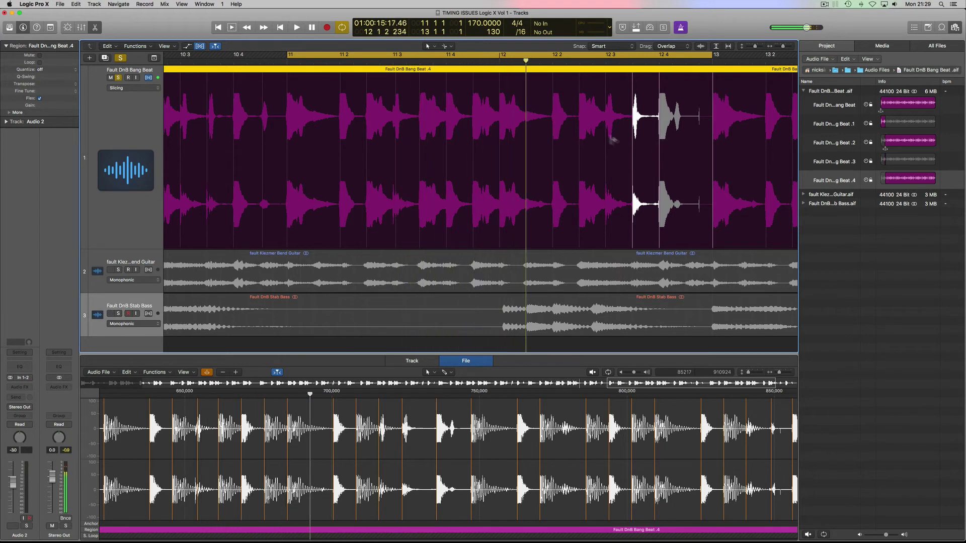
# Step: Solo the fault Klezmer Bend Guitar track instead of the Fault DnB Bang Beat track and play it to check its timing
pyautogui.hscroll(-5, 382, 194)
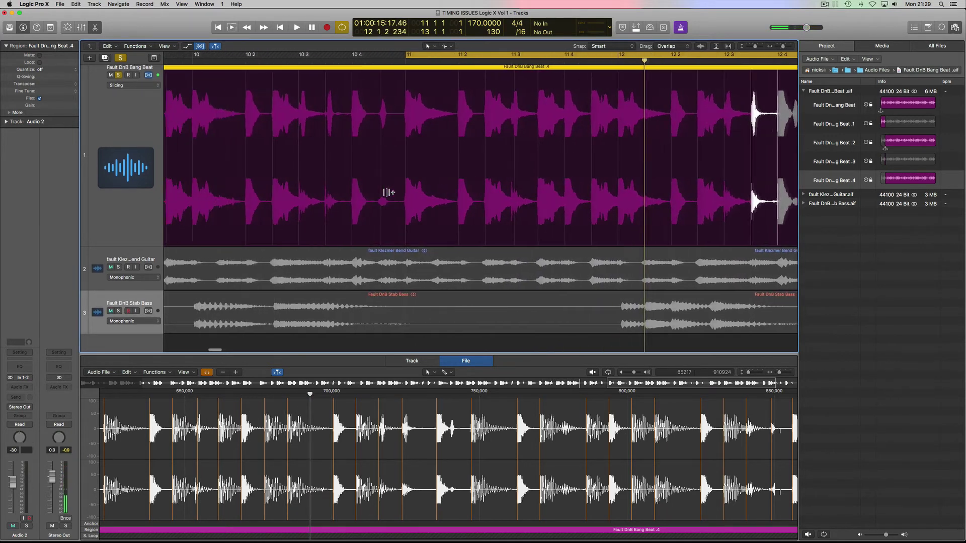
pyautogui.click(119, 75)
pyautogui.click(119, 267)
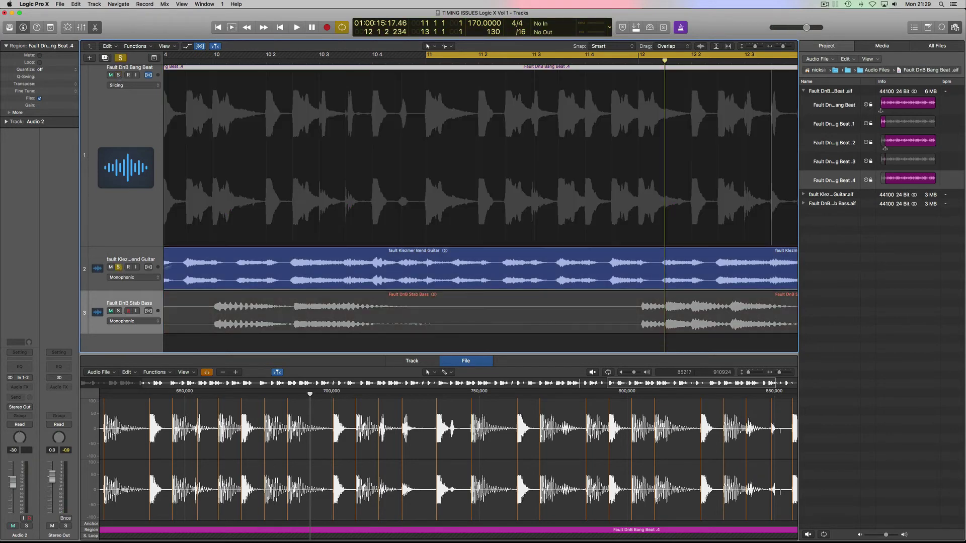
pyautogui.press('space')
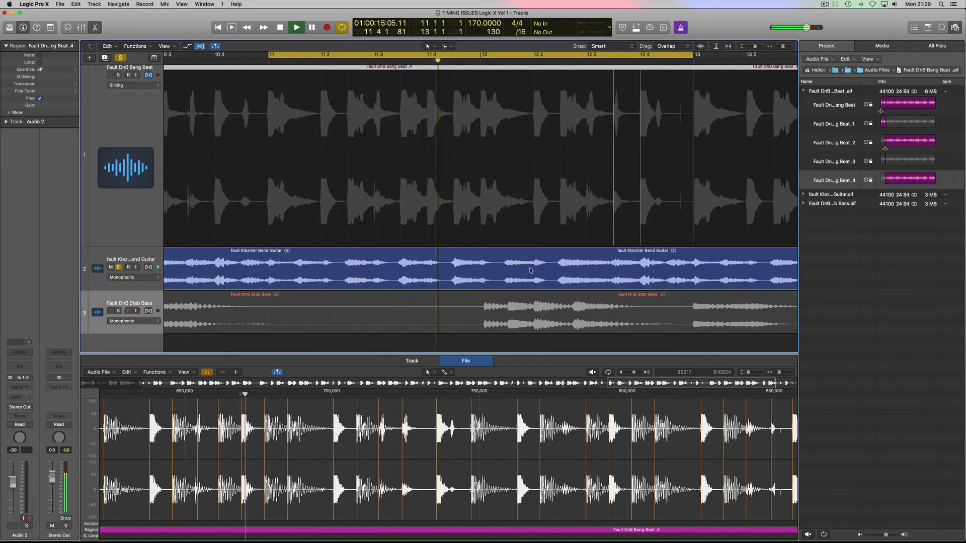
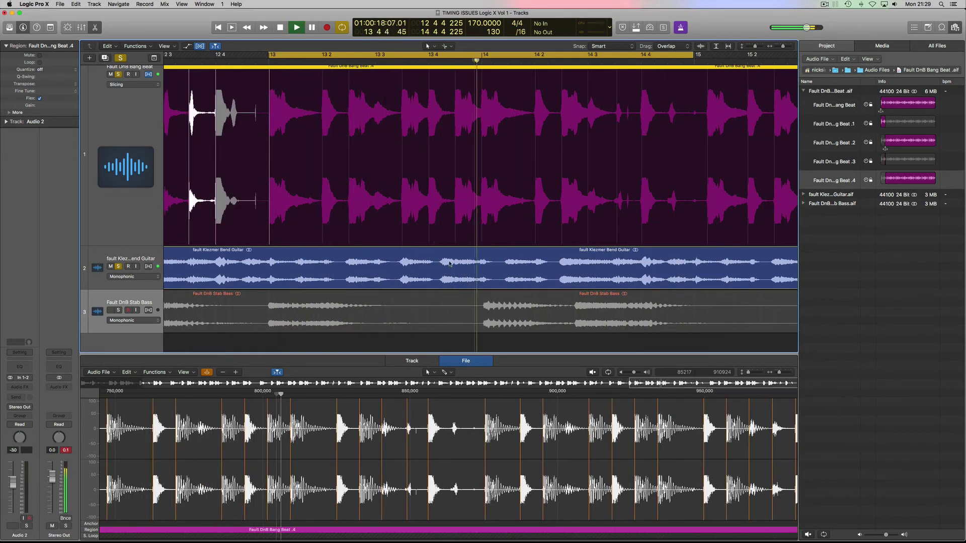
pyautogui.press('space')
# Step: Select the fault Klezmer Bend Guitar region and show its transient markers in the File editor
pyautogui.click(410, 251)
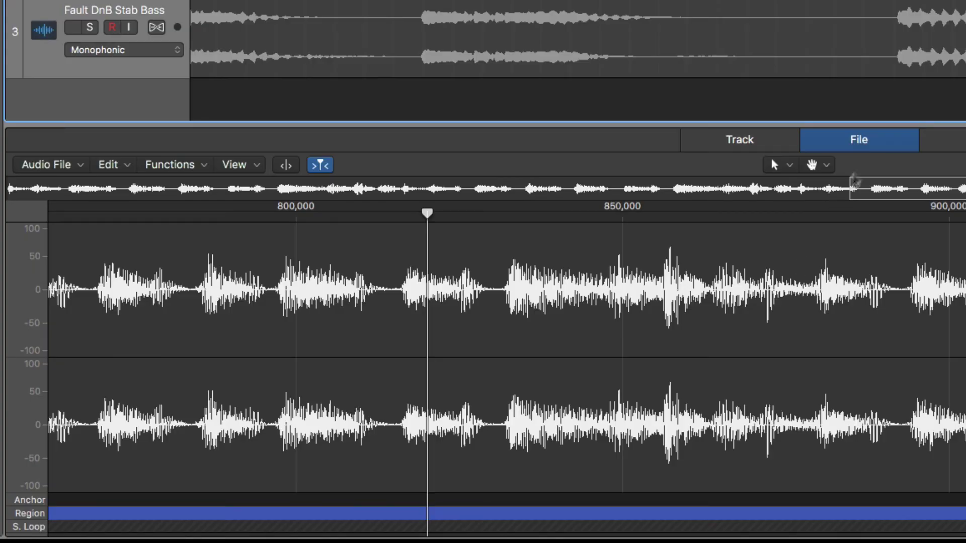
pyautogui.click(862, 142)
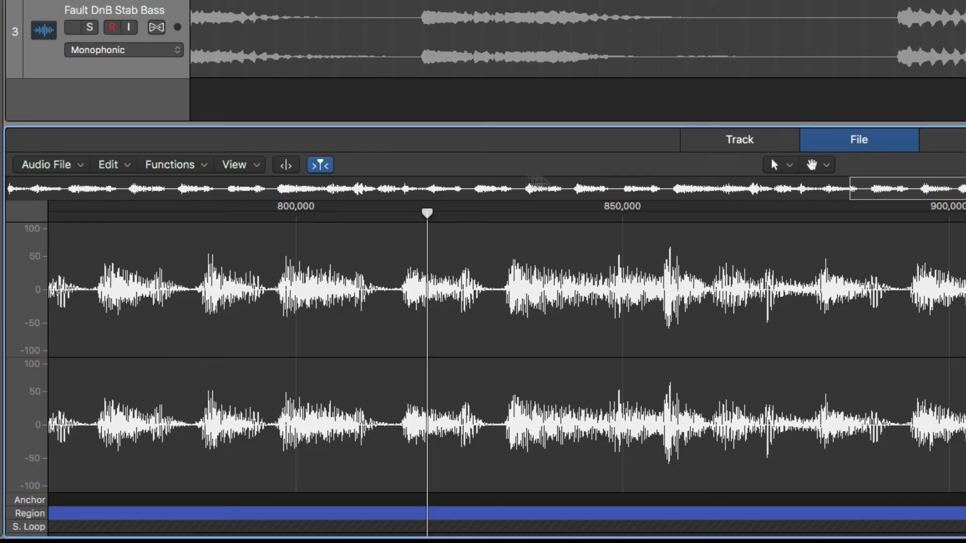
pyautogui.click(286, 166)
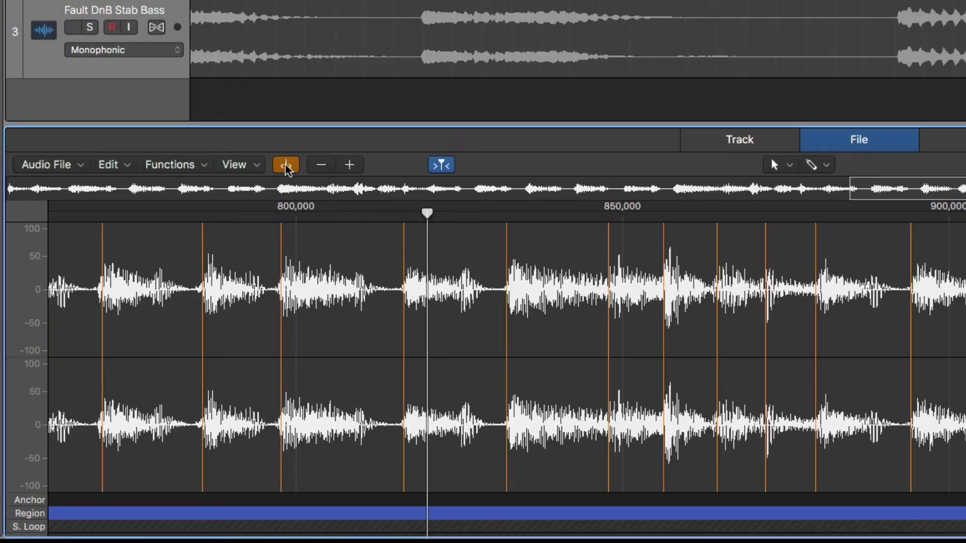
# Step: Try adding transient markers to the guitar file, and thin them out in several stages
pyautogui.click(347, 167)
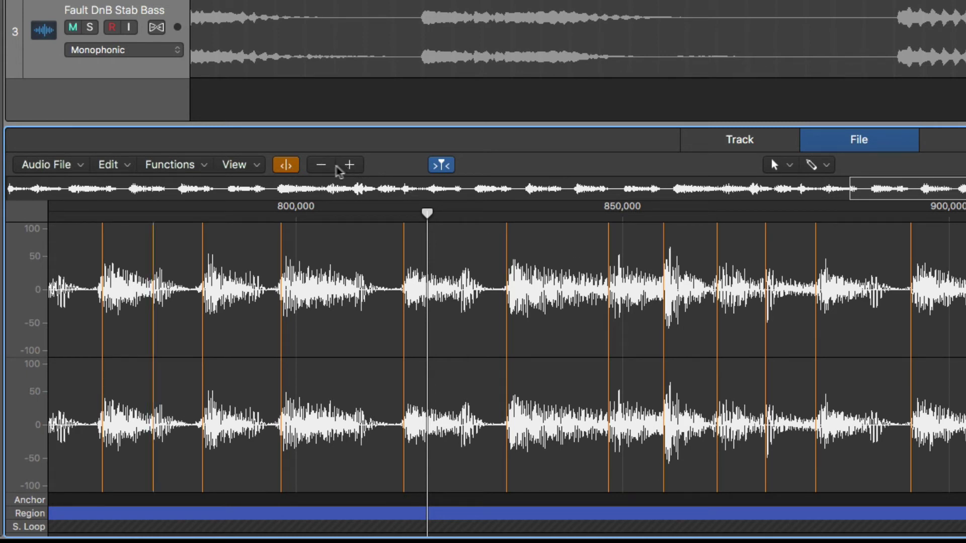
pyautogui.click(319, 168)
pyautogui.click(319, 168)
pyautogui.click(321, 166)
pyautogui.click(321, 166)
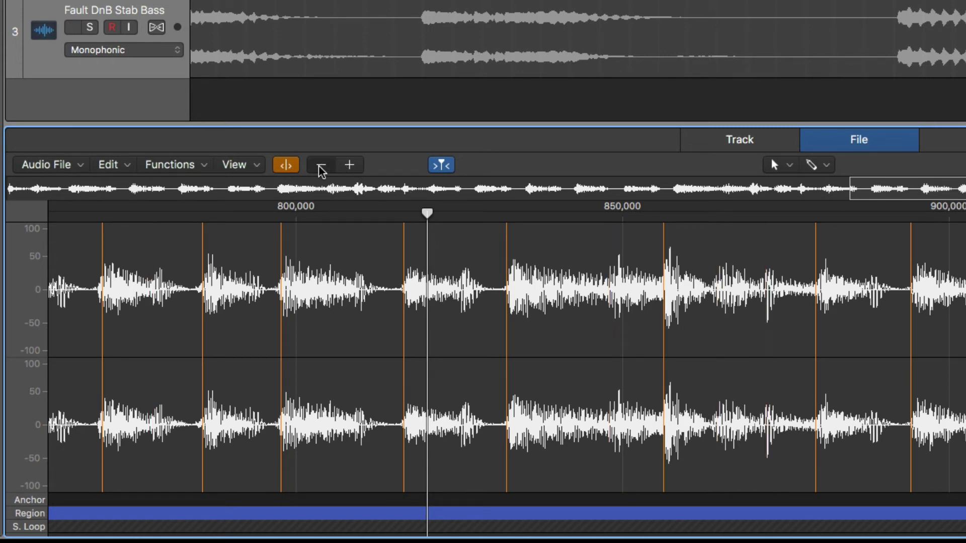
pyautogui.click(321, 166)
pyautogui.click(321, 166)
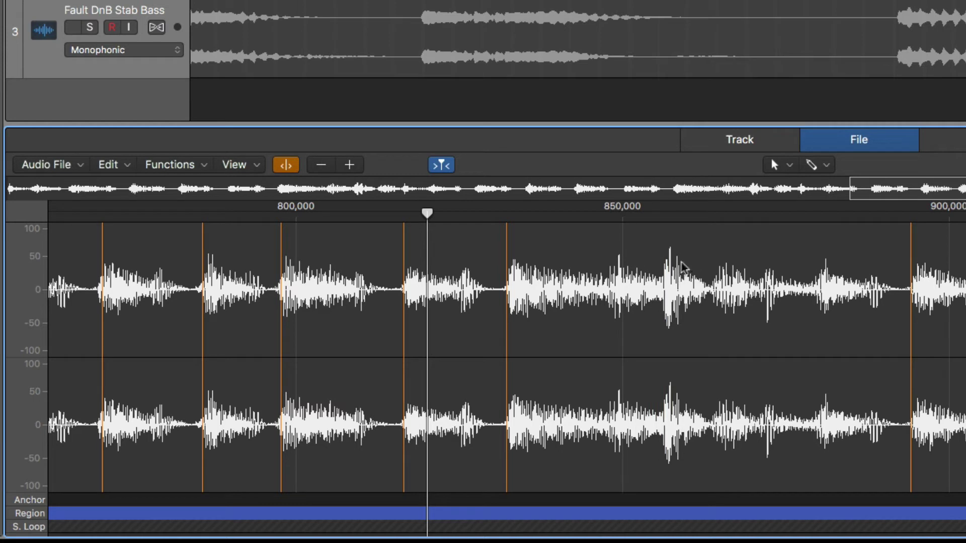
# Step: Raise the number of detected transients in the guitar file to restore the removed markers
pyautogui.click(351, 167)
pyautogui.click(351, 167)
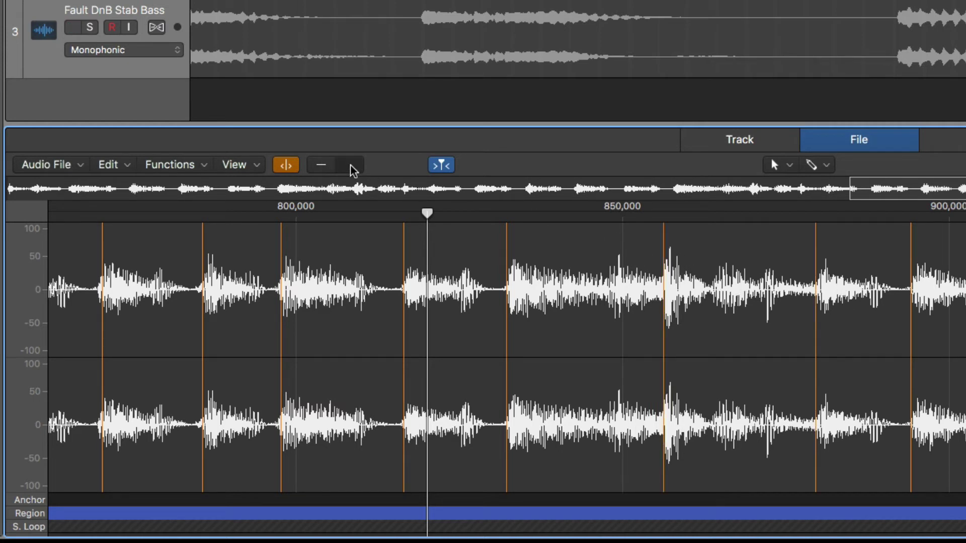
pyautogui.click(350, 166)
pyautogui.click(350, 166)
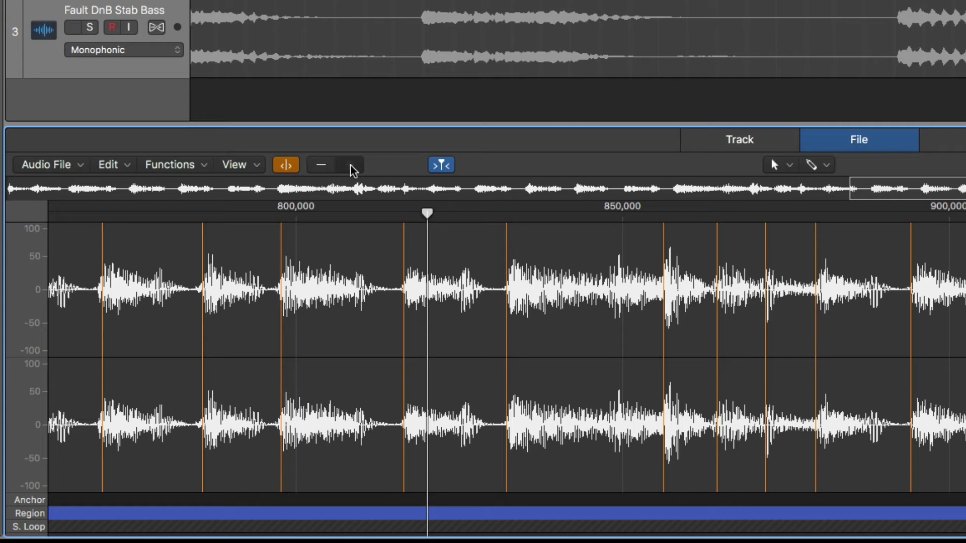
pyautogui.click(350, 166)
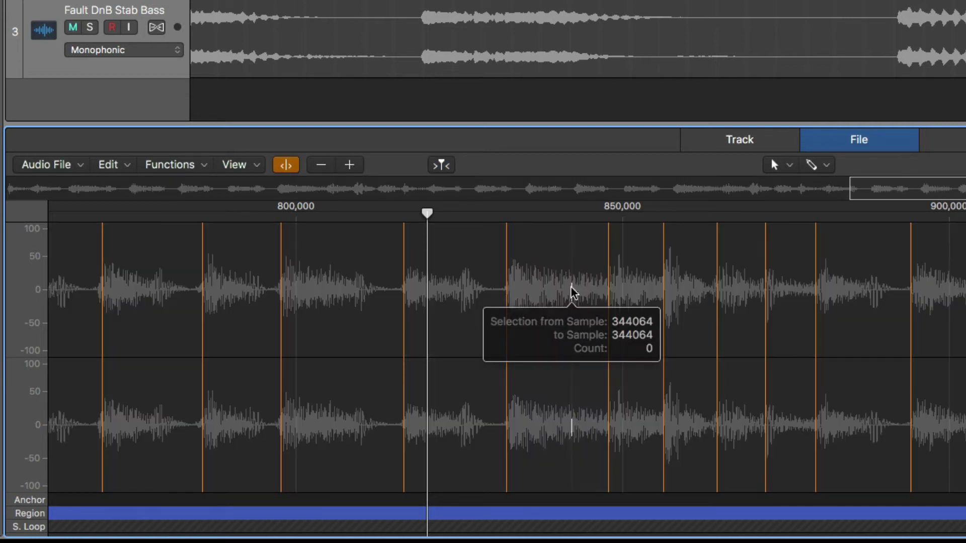
# Step: Select the guitar note between the two transient markers just before sample 850,000 and audition the playback
pyautogui.doubleClick(573, 292)
pyautogui.press('space')
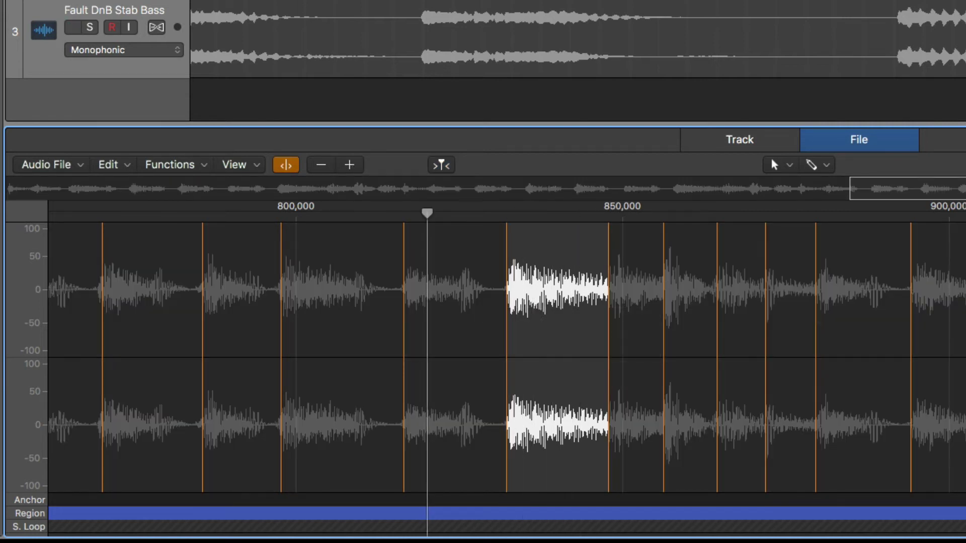
pyautogui.press('space')
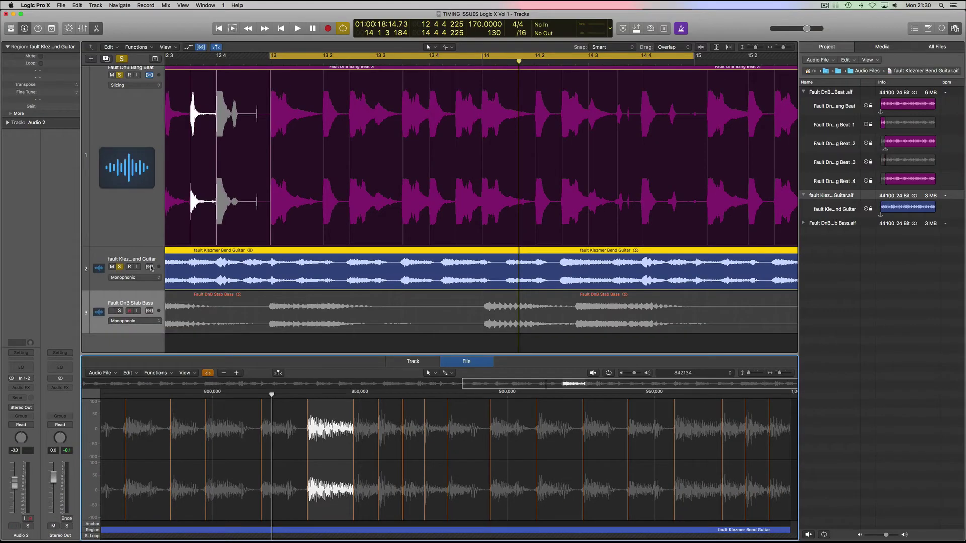
# Step: Enable flex on the Klezmer Bend Guitar track, shrink the drum track's height and enlarge the guitar track's
pyautogui.click(150, 267)
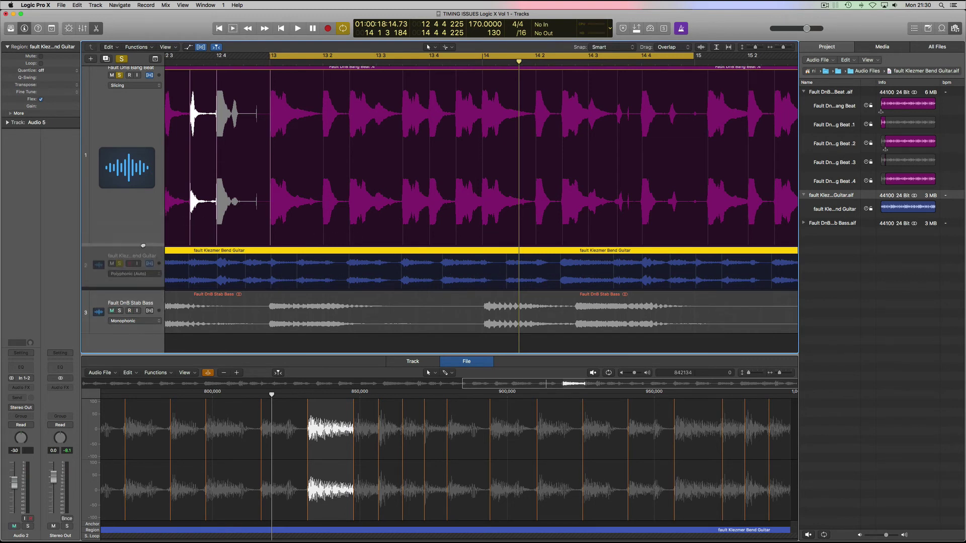
pyautogui.moveTo(145, 245); pyautogui.dragTo(147, 110)
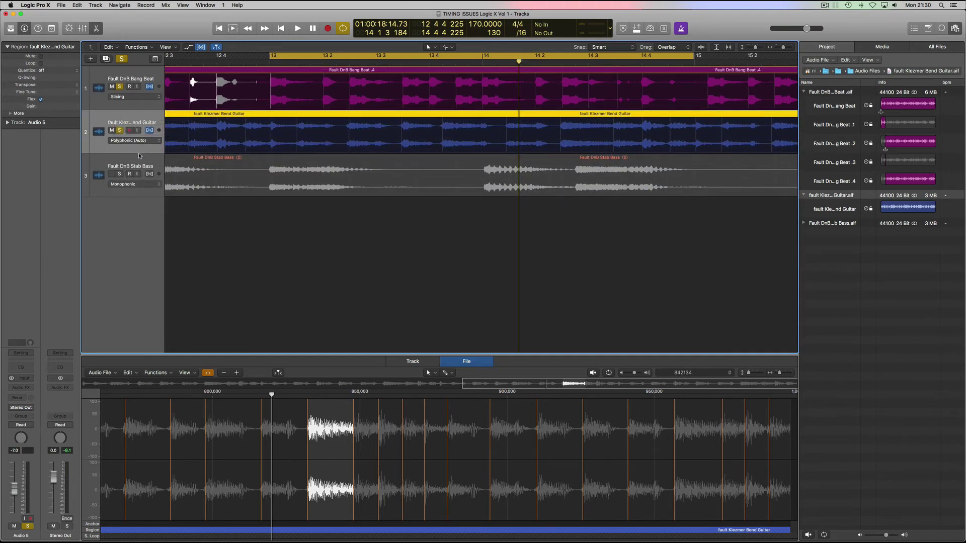
pyautogui.moveTo(139, 151); pyautogui.dragTo(140, 269)
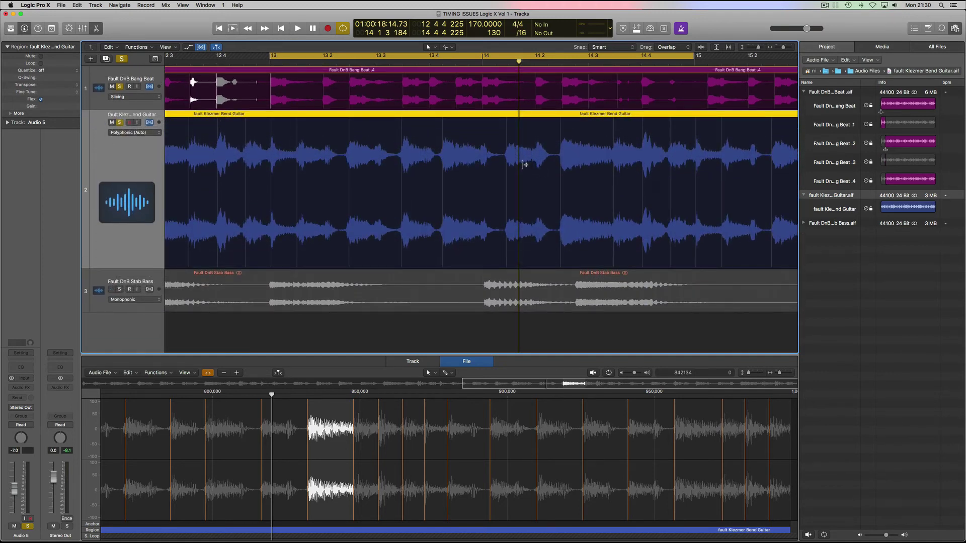
# Step: Audition the guitar, and flex the note just after 13 4 later onto the drum hit midway between 13 4 and 14
pyautogui.press('space')
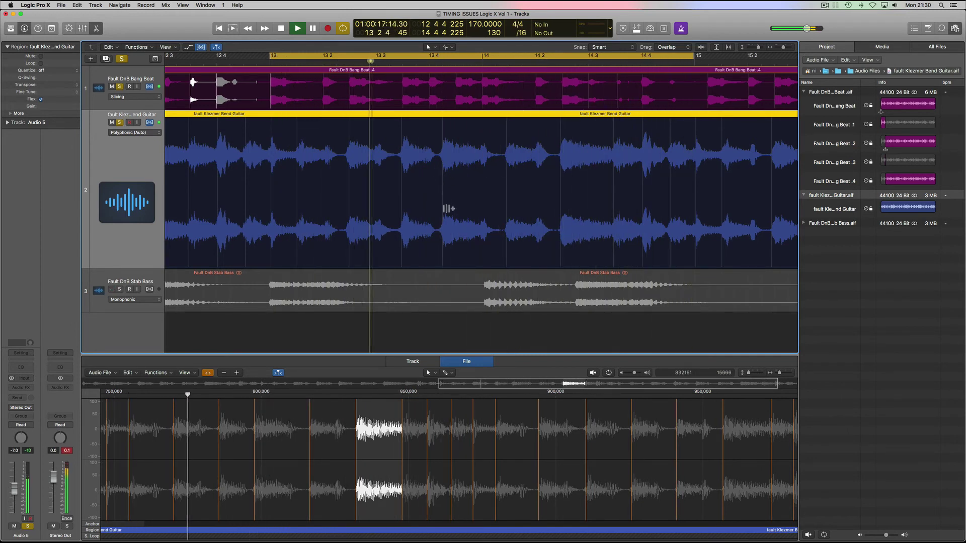
pyautogui.press('space')
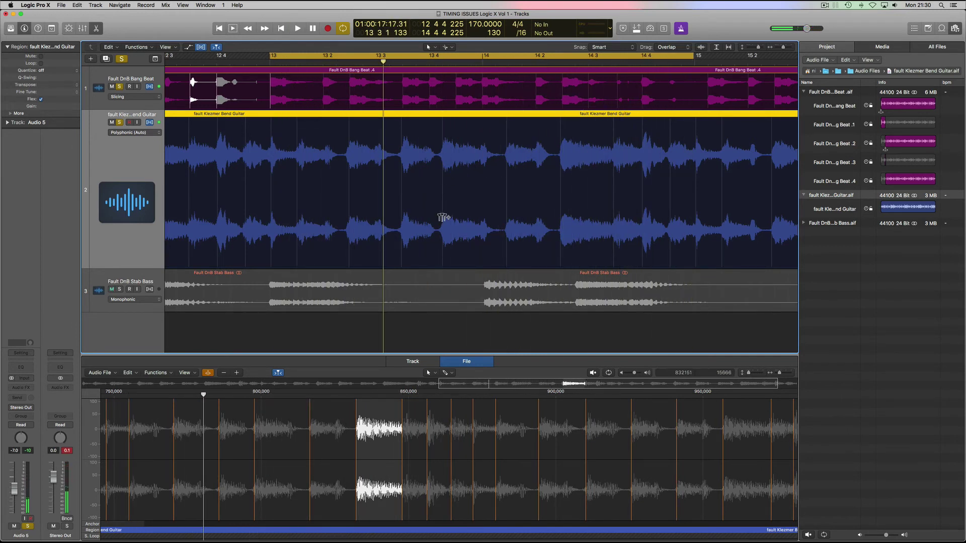
pyautogui.moveTo(443, 217); pyautogui.dragTo(454, 217)
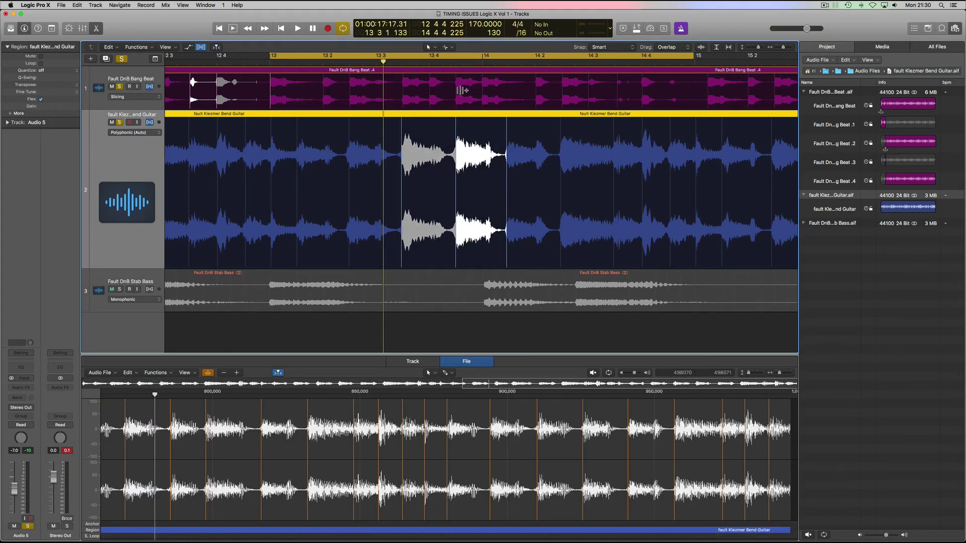
pyautogui.press('space')
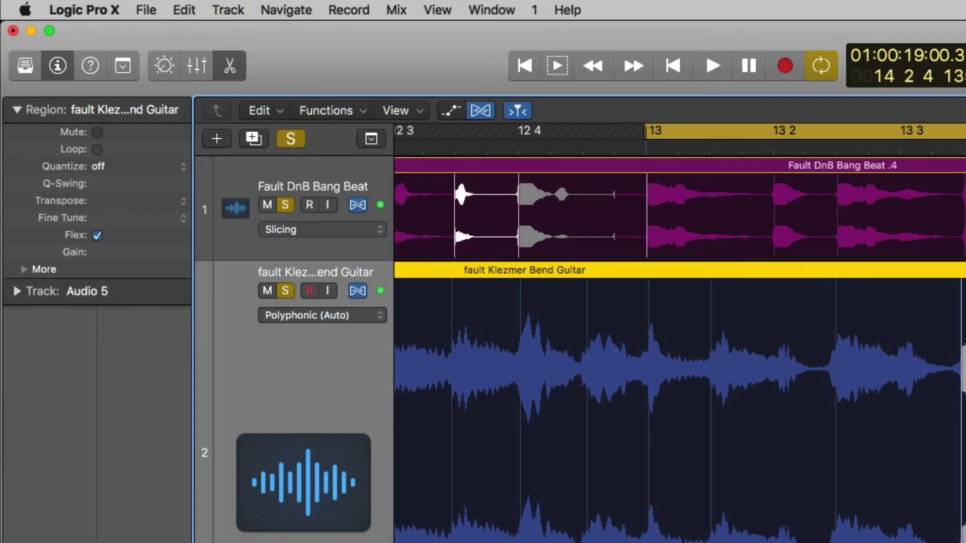
# Step: Set the guitar track's flex mode to Flex Time - Polyphonic and audition the corrected note
pyautogui.click(360, 315)
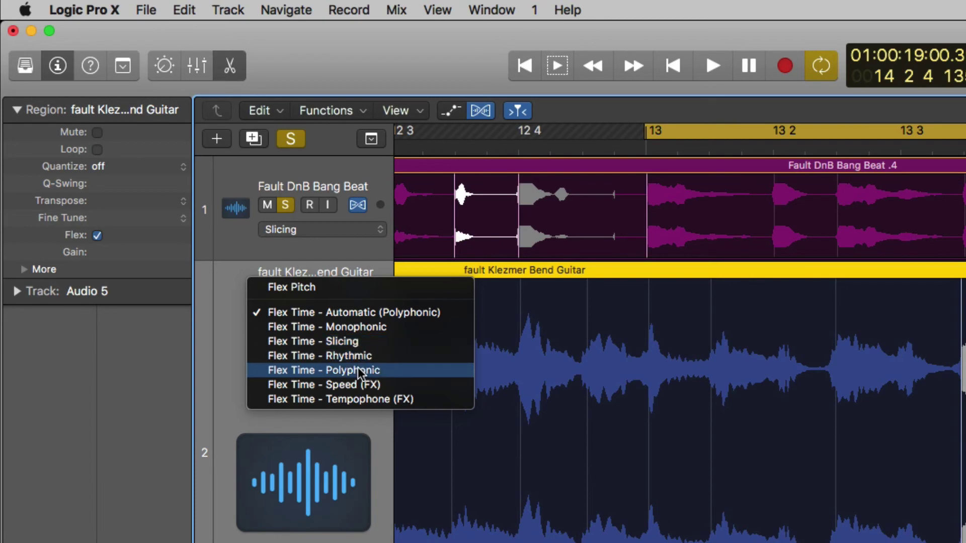
pyautogui.click(404, 368)
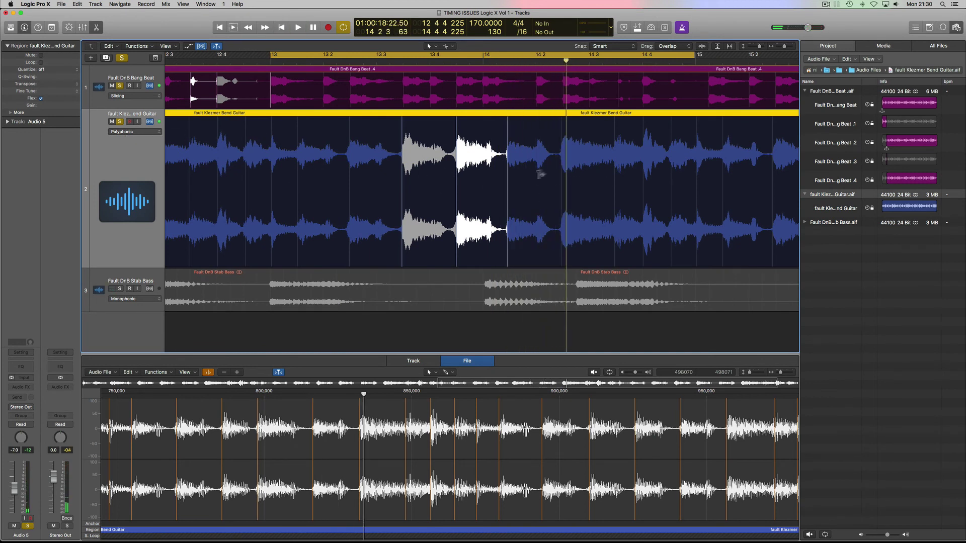
pyautogui.press('space')
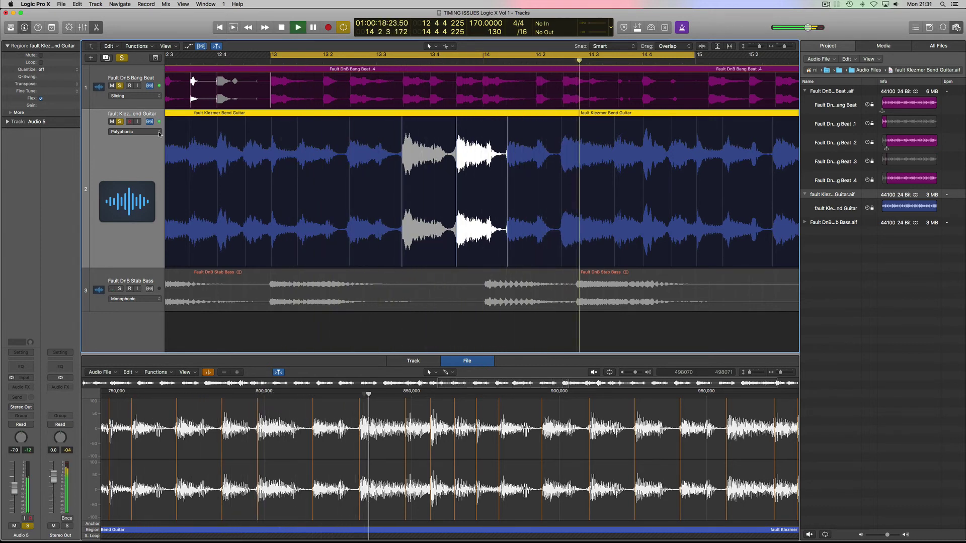
pyautogui.press('space')
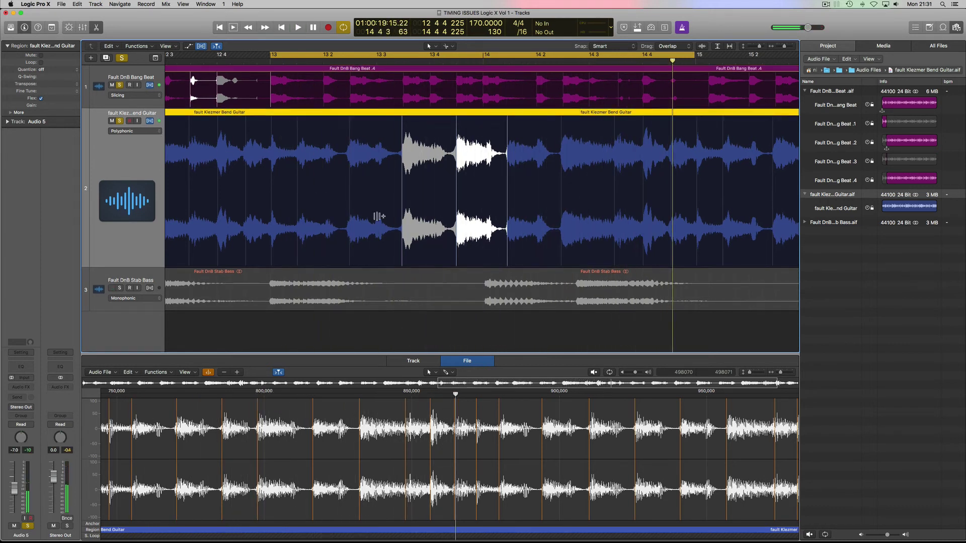
# Step: Reduce the guitar track's height, turn off the track solos and play all three tracks together
pyautogui.moveTo(121, 266); pyautogui.dragTo(121, 175)
pyautogui.click(120, 122)
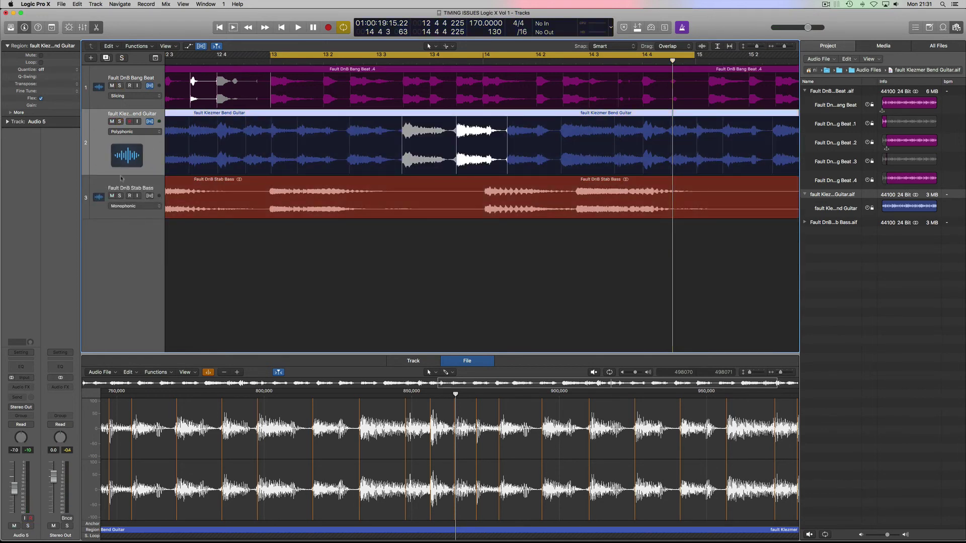
pyautogui.press('space')
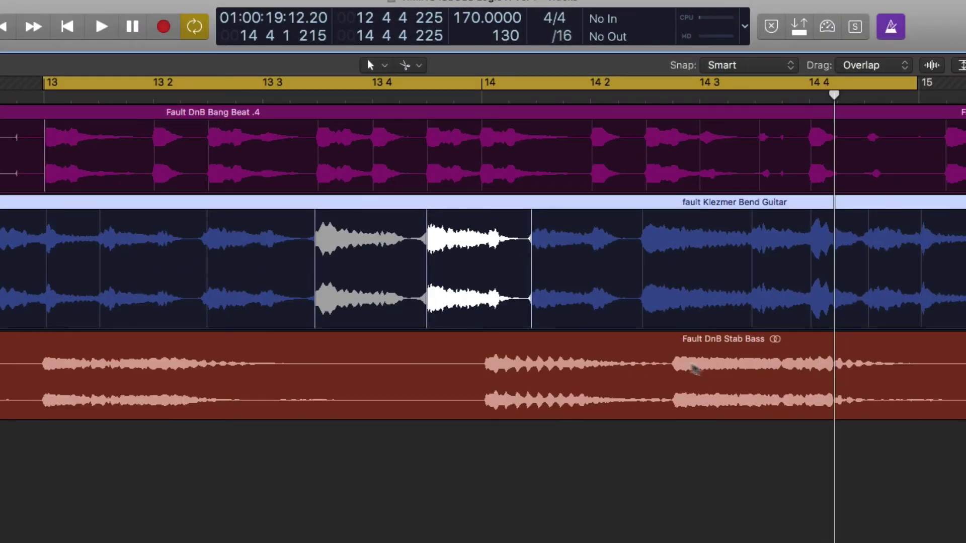
# Step: Open the Fault DnB Stab Bass region in the File editor, show its transient markers and zoom out
pyautogui.doubleClick(662, 341)
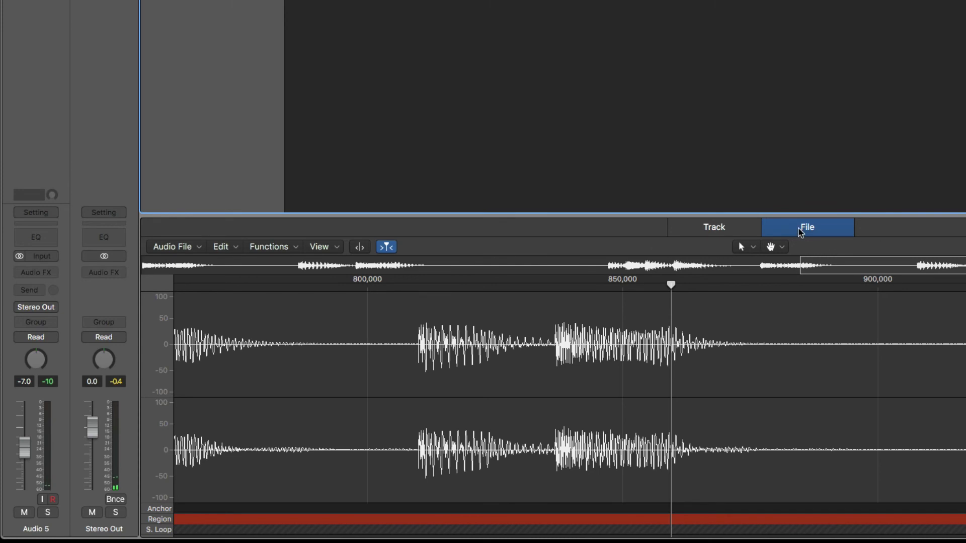
pyautogui.click(358, 246)
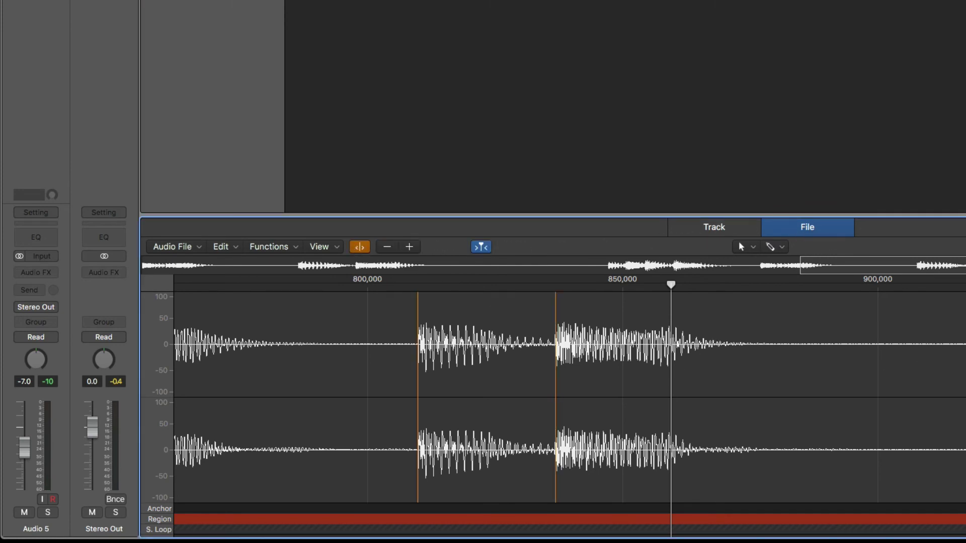
pyautogui.press('super+Left')
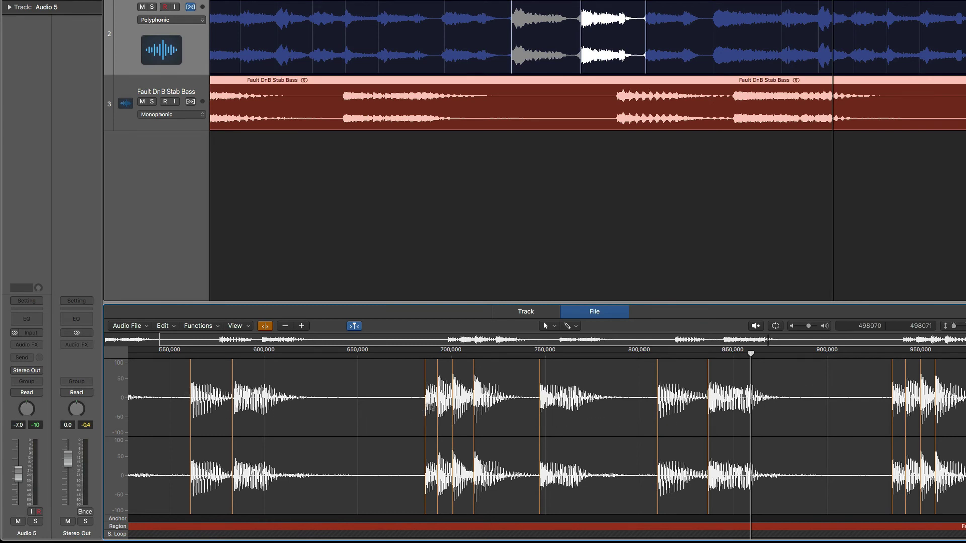
# Step: Select the bass note just before sample 850,000, audition it in the File editor and clear the selection
pyautogui.click(759, 405)
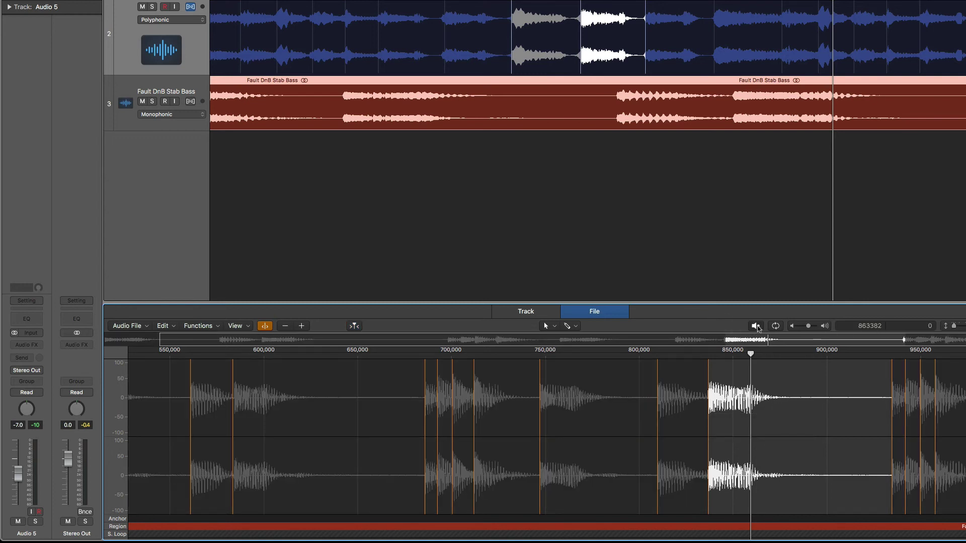
pyautogui.click(756, 326)
pyautogui.click(354, 326)
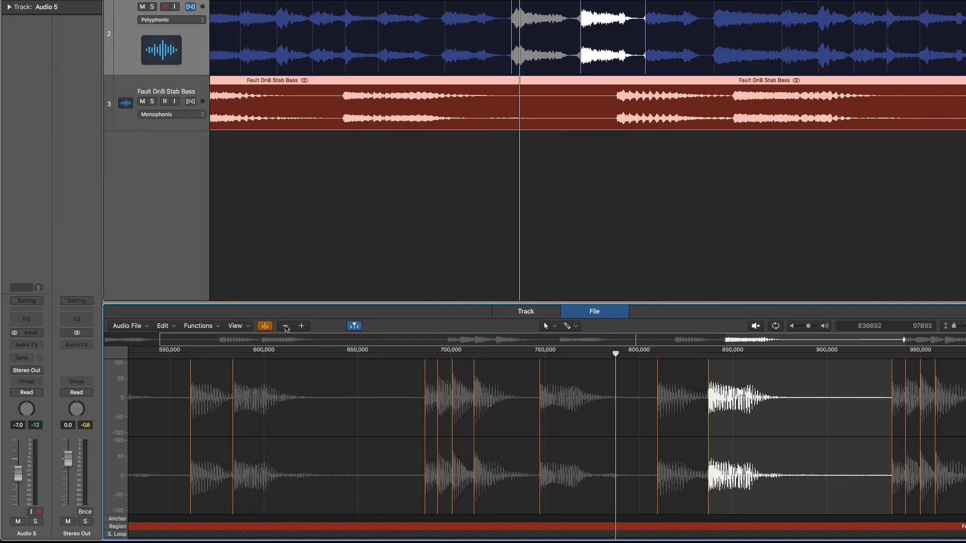
pyautogui.click(333, 391)
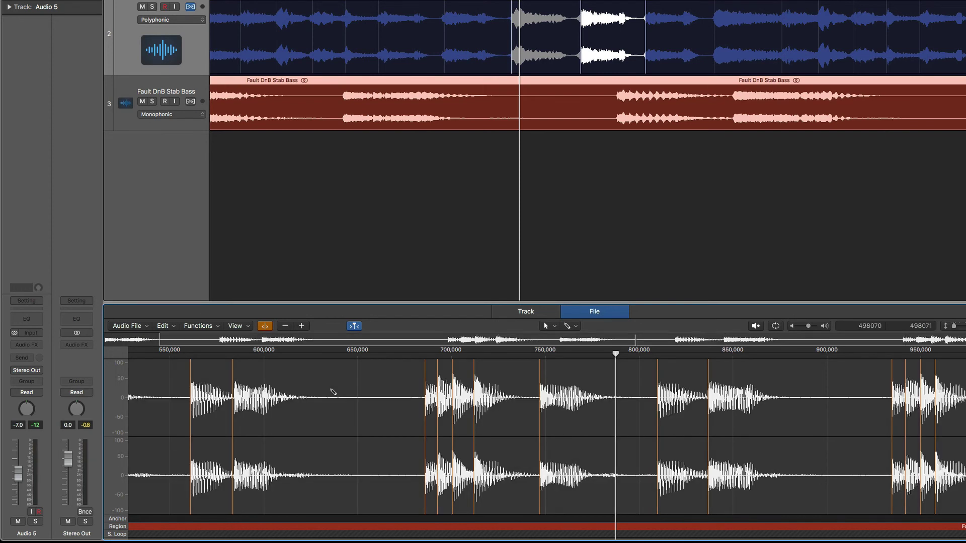
# Step: Add extra transient markers to the Stab Bass file and thin them out again
pyautogui.click(302, 326)
pyautogui.click(302, 326)
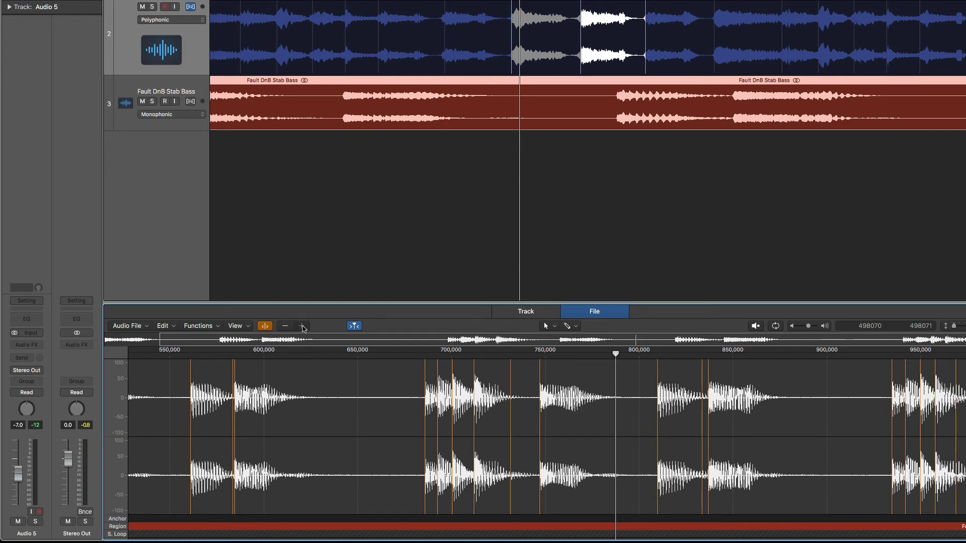
pyautogui.click(301, 327)
pyautogui.click(285, 327)
pyautogui.click(284, 327)
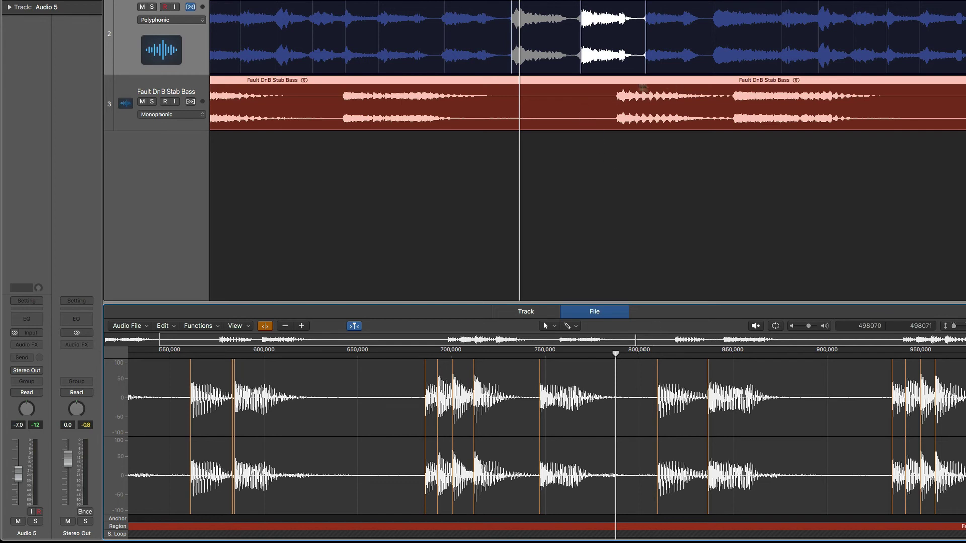
# Step: Enable flex on the Stab Bass track, set its mode to Flex Time - Monophonic and play it back
pyautogui.click(191, 102)
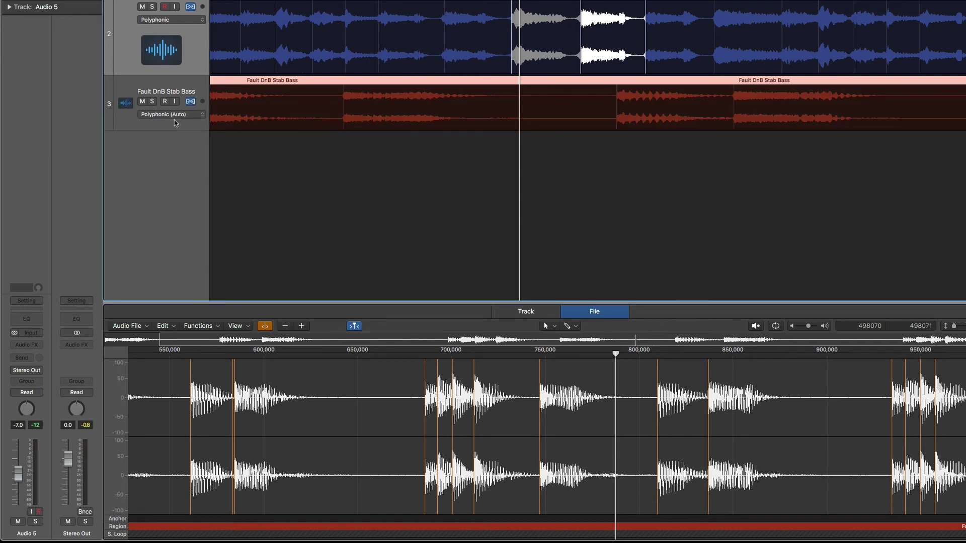
pyautogui.click(182, 115)
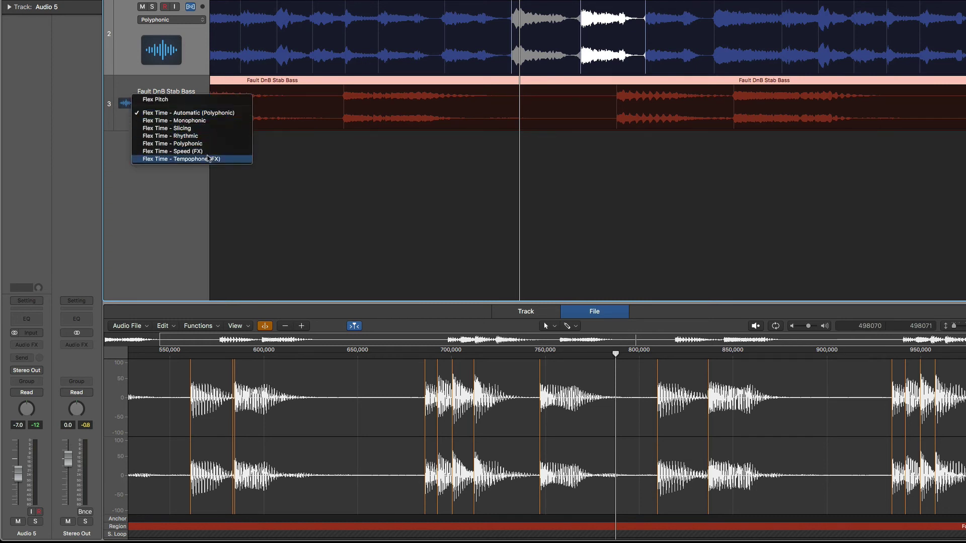
pyautogui.click(202, 121)
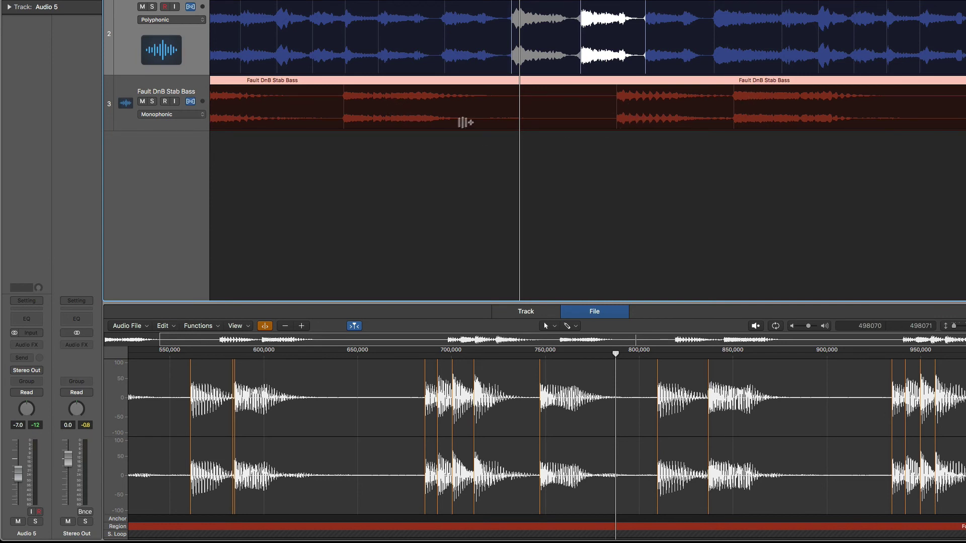
pyautogui.press('space')
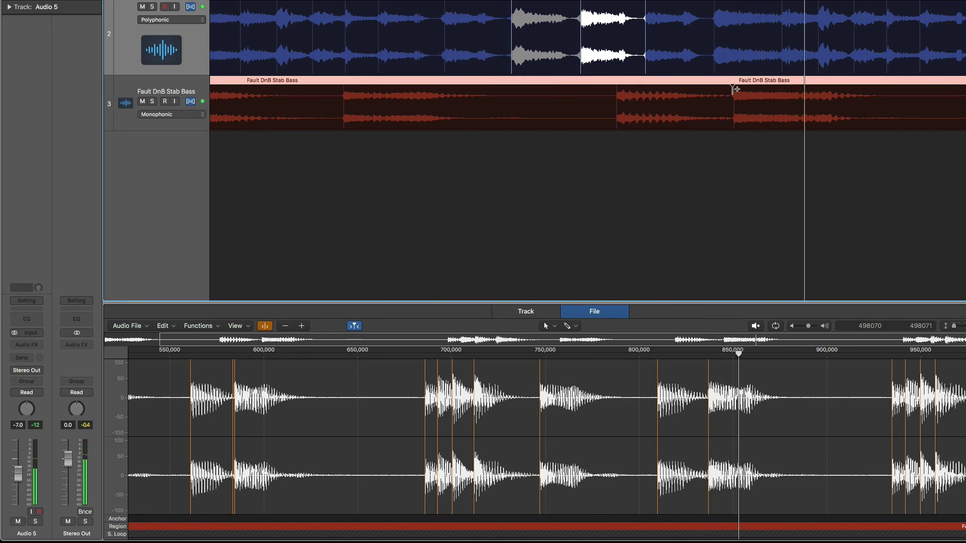
# Step: Flex the late bass note earlier onto the drum hit between 14 2 and 14 3, and audition it
pyautogui.moveTo(736, 110); pyautogui.dragTo(716, 114)
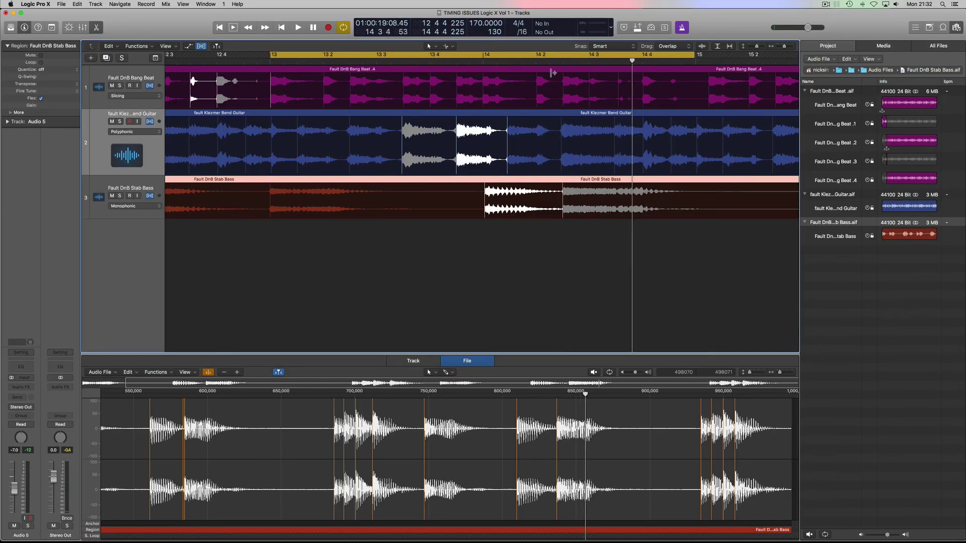
pyautogui.press('space')
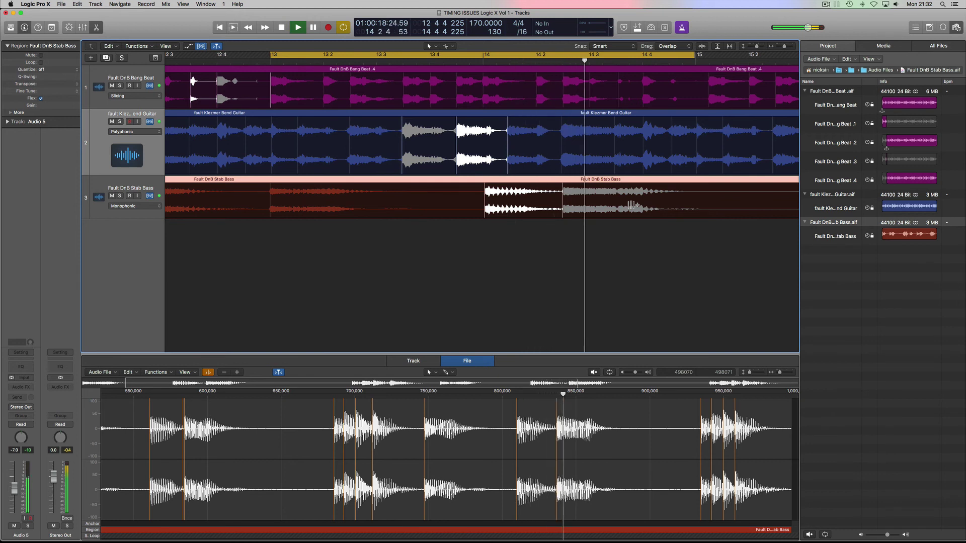
pyautogui.press('space')
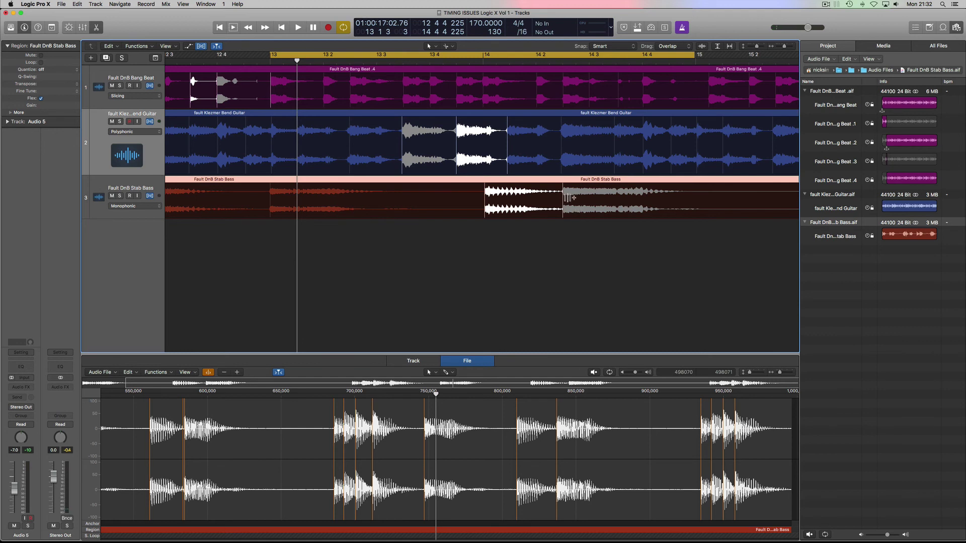
pyautogui.click(568, 197)
pyautogui.click(454, 47)
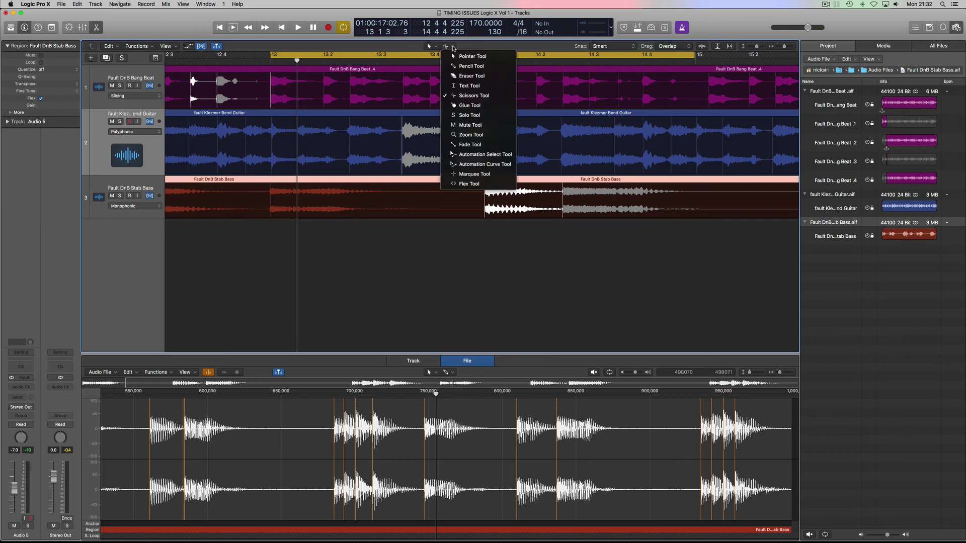
pyautogui.click(471, 96)
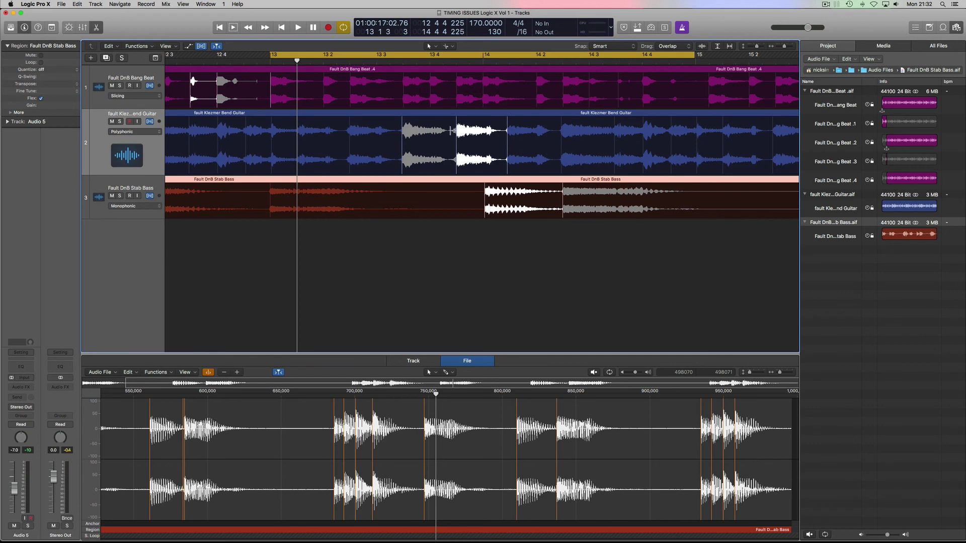
# Step: Show the Fault DnB Bang Beat .4 region in the File editor and enlarge the editor's height
pyautogui.click(430, 73)
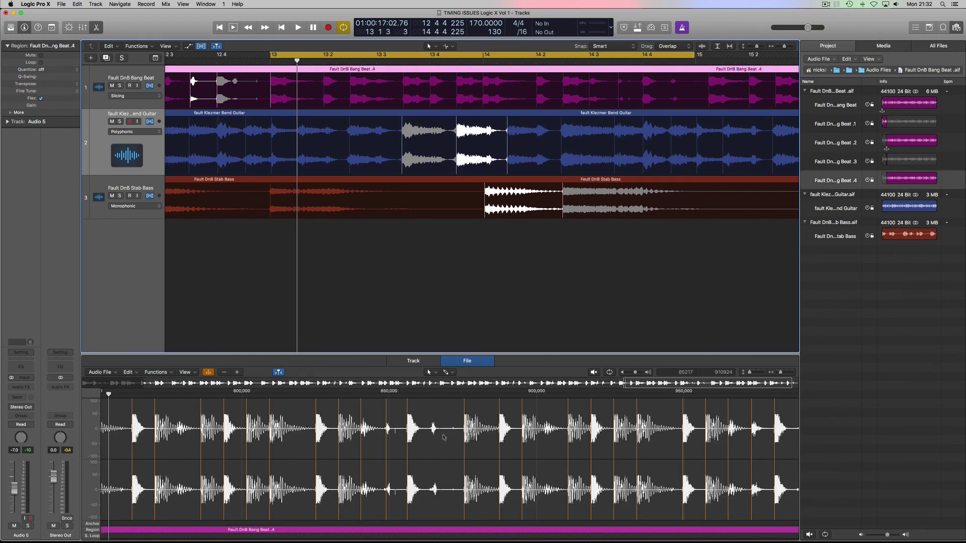
pyautogui.moveTo(432, 354); pyautogui.dragTo(472, 281)
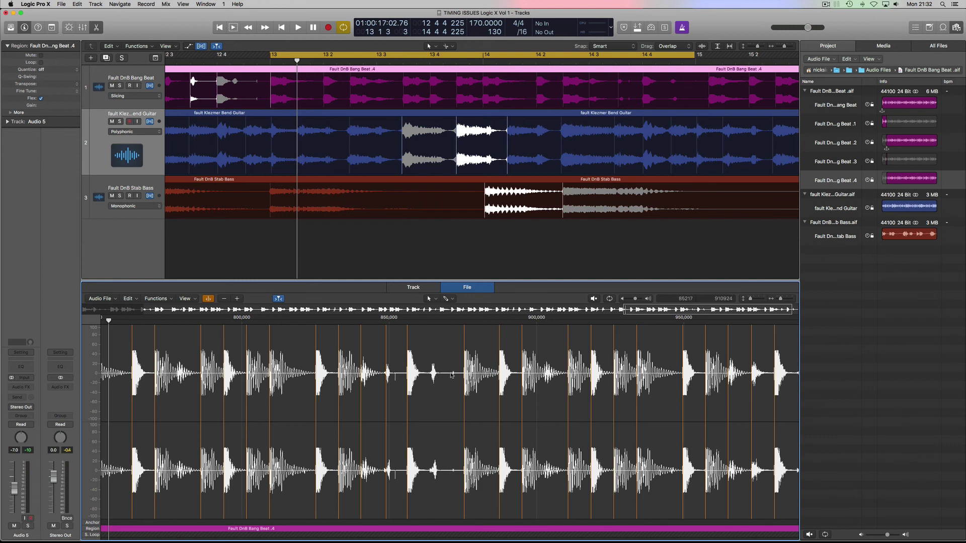
pyautogui.click(201, 46)
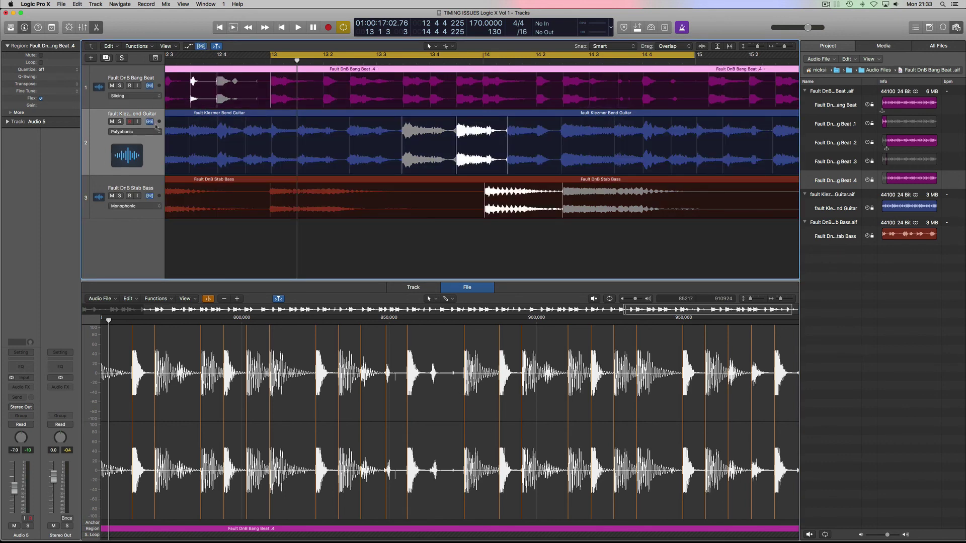
pyautogui.click(151, 195)
pyautogui.click(151, 198)
pyautogui.click(155, 208)
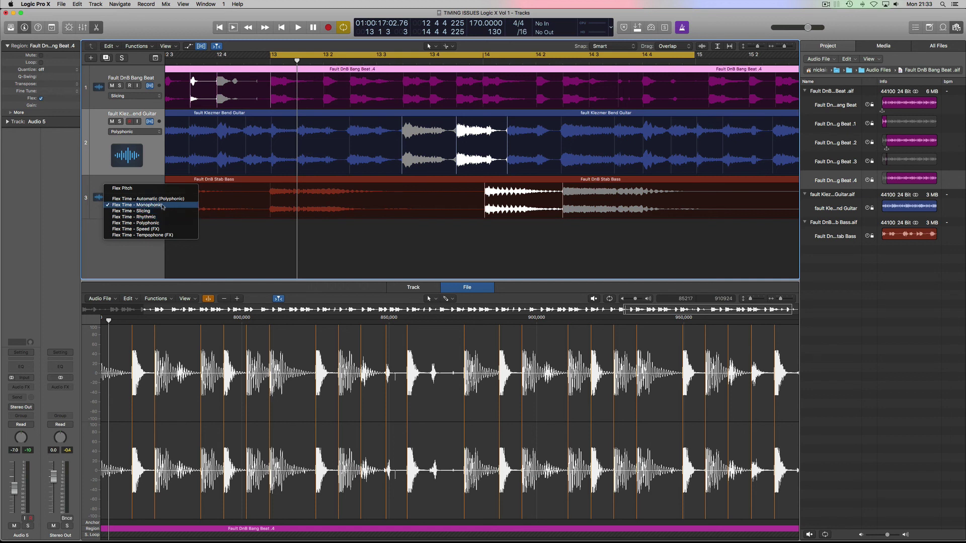
pyautogui.click(152, 172)
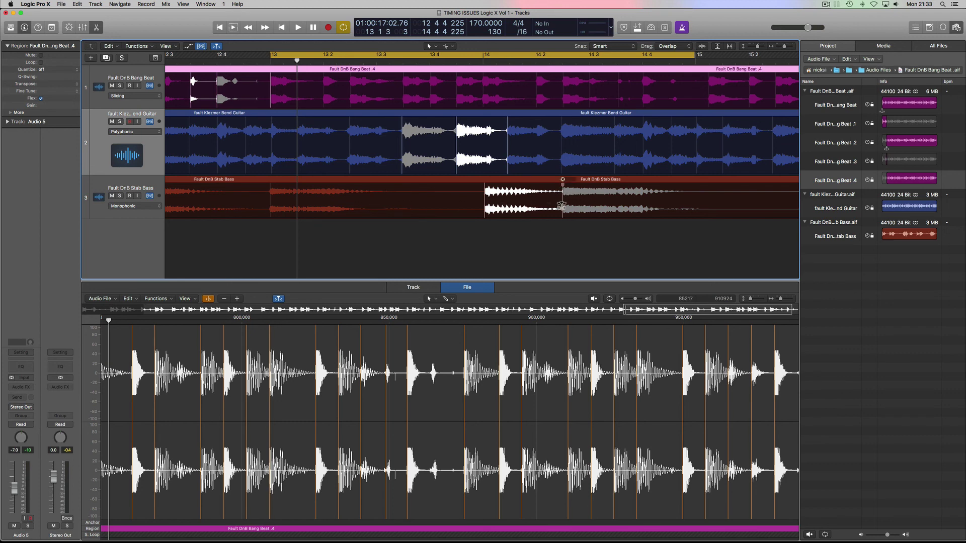
# Step: Nudge the second bass note of bar 14 slightly earlier with its flex marker
pyautogui.moveTo(561, 206)
pyautogui.mouseDown()
pyautogui.moveTo(531, 206)
pyautogui.moveTo(571, 208)
pyautogui.moveTo(554, 207)
pyautogui.mouseUp()
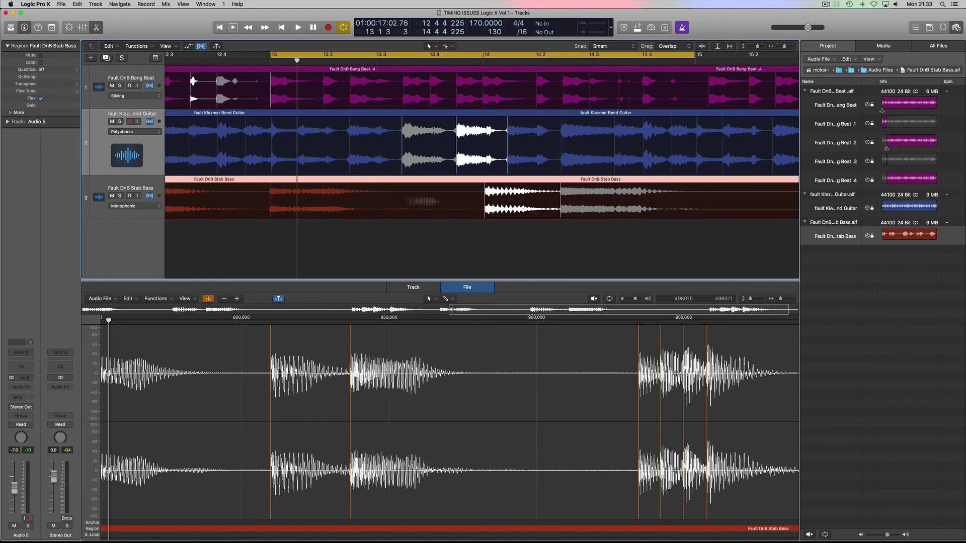
pyautogui.hscroll(5, 484, 195)
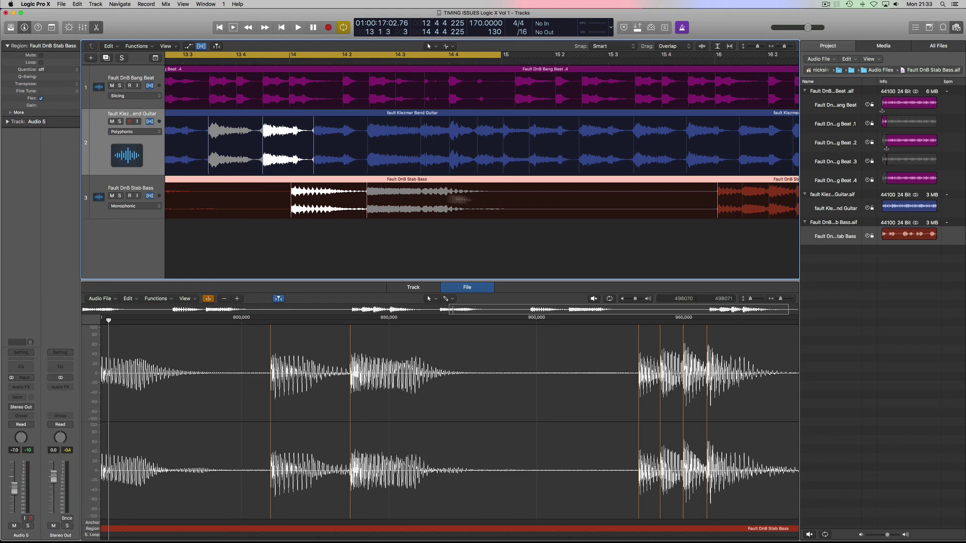
pyautogui.hscroll(-5, 451, 204)
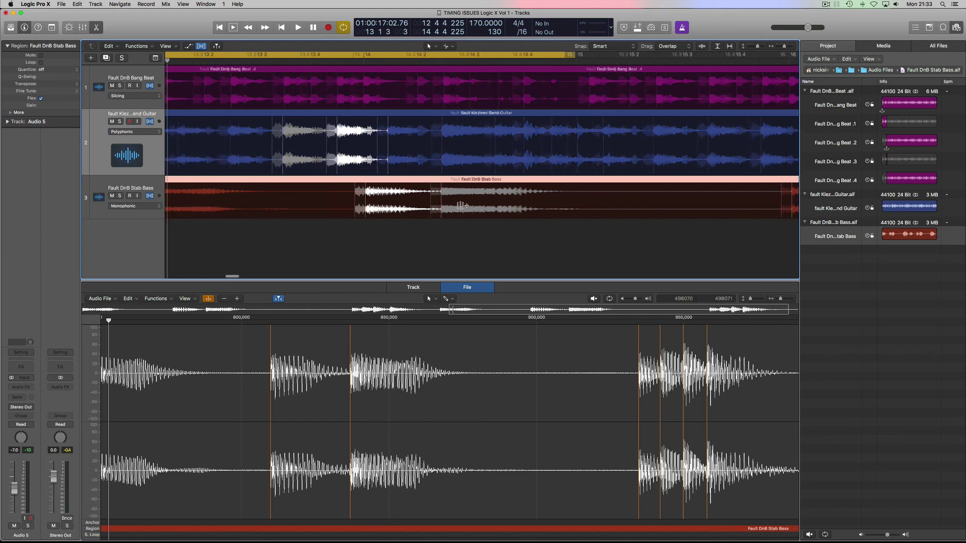
pyautogui.click(824, 5)
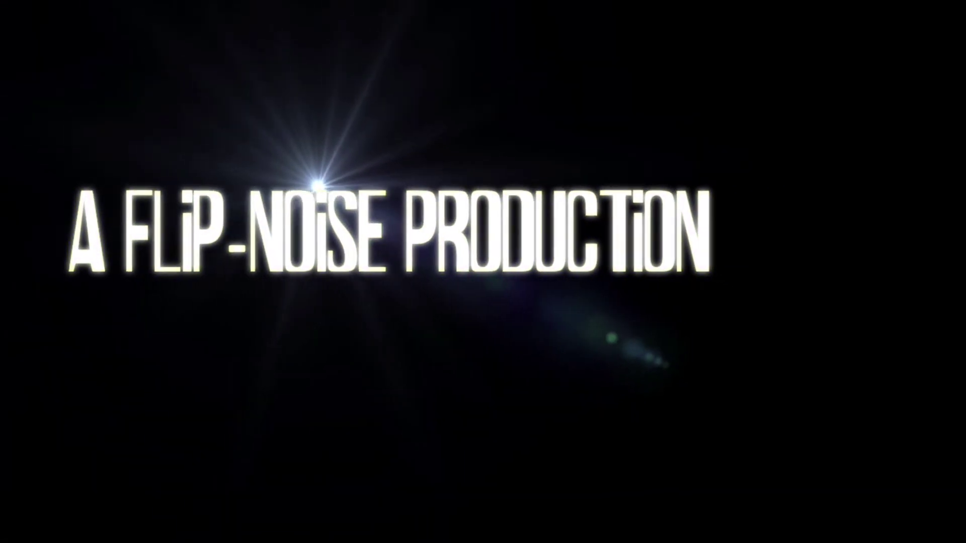